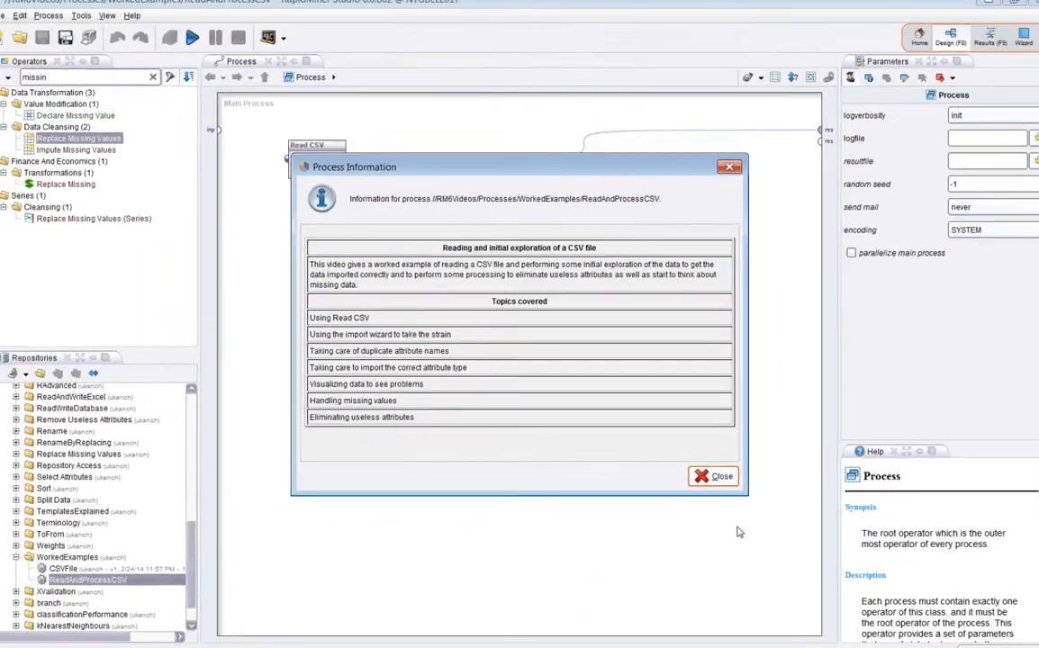
# Dismiss the process information and look over the Read CSV operator and the three disabled operators below it
pyautogui.click(882, 594)
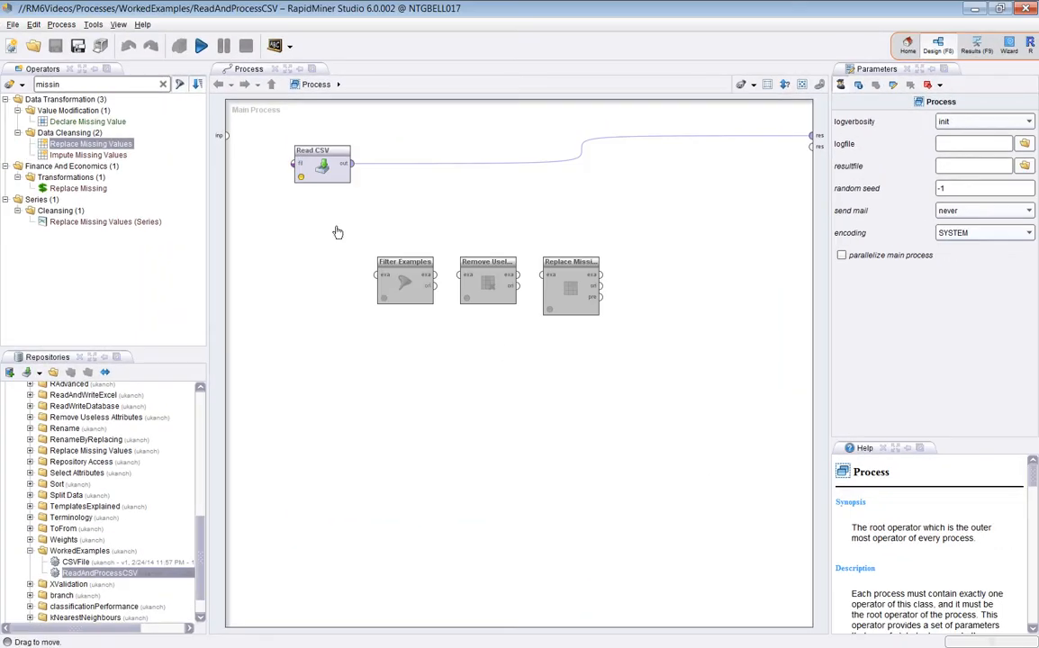
pyautogui.click(317, 168)
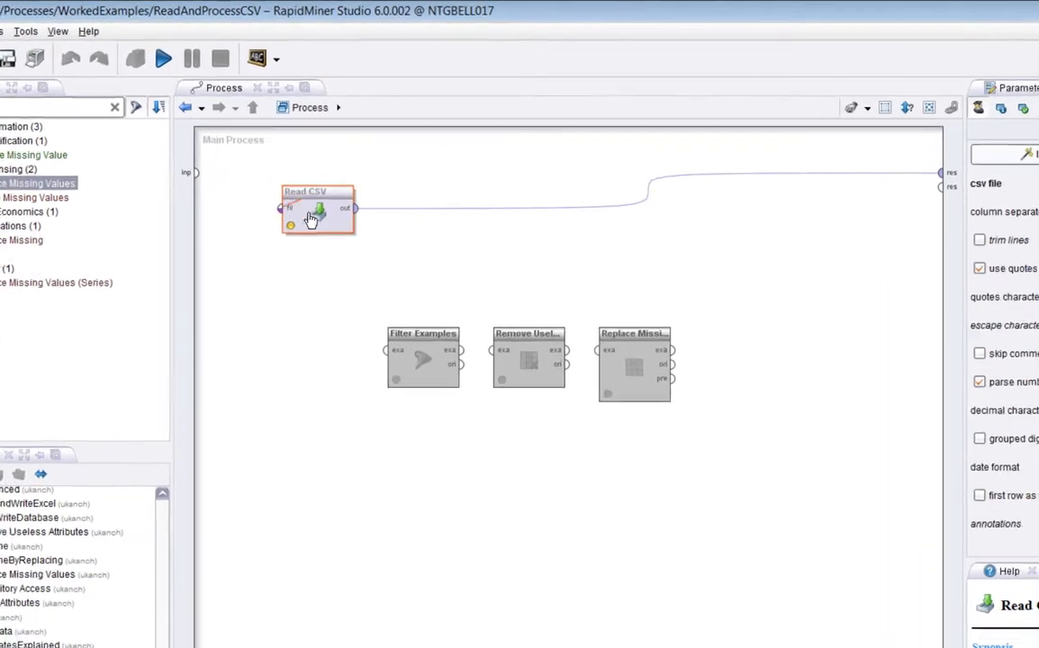
pyautogui.click(267, 324)
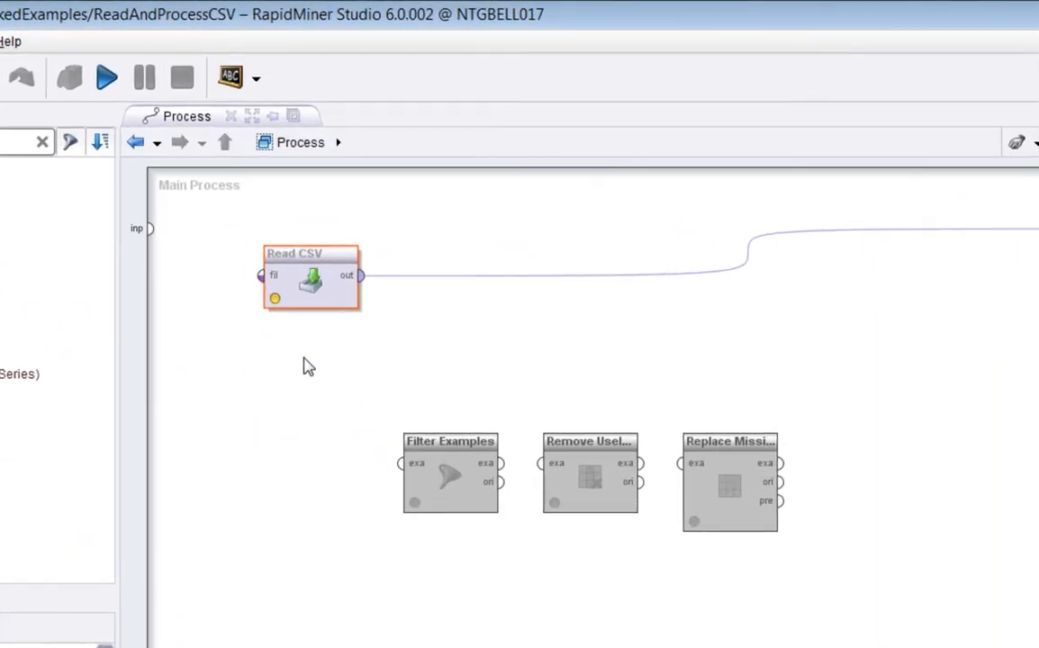
pyautogui.moveTo(311, 270); pyautogui.dragTo(744, 502)
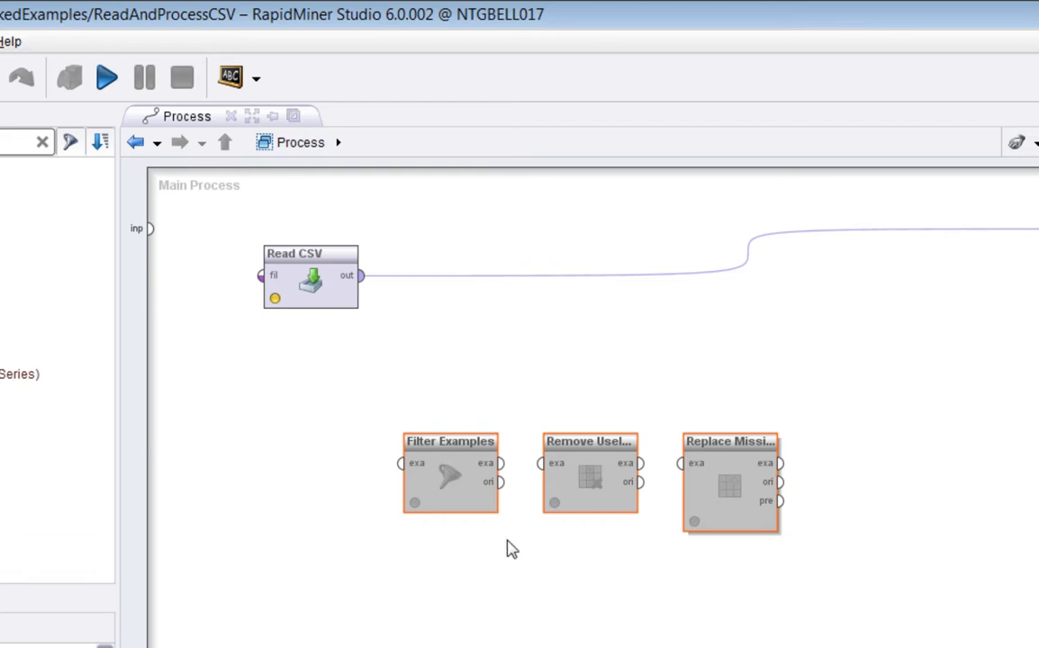
pyautogui.click(605, 322)
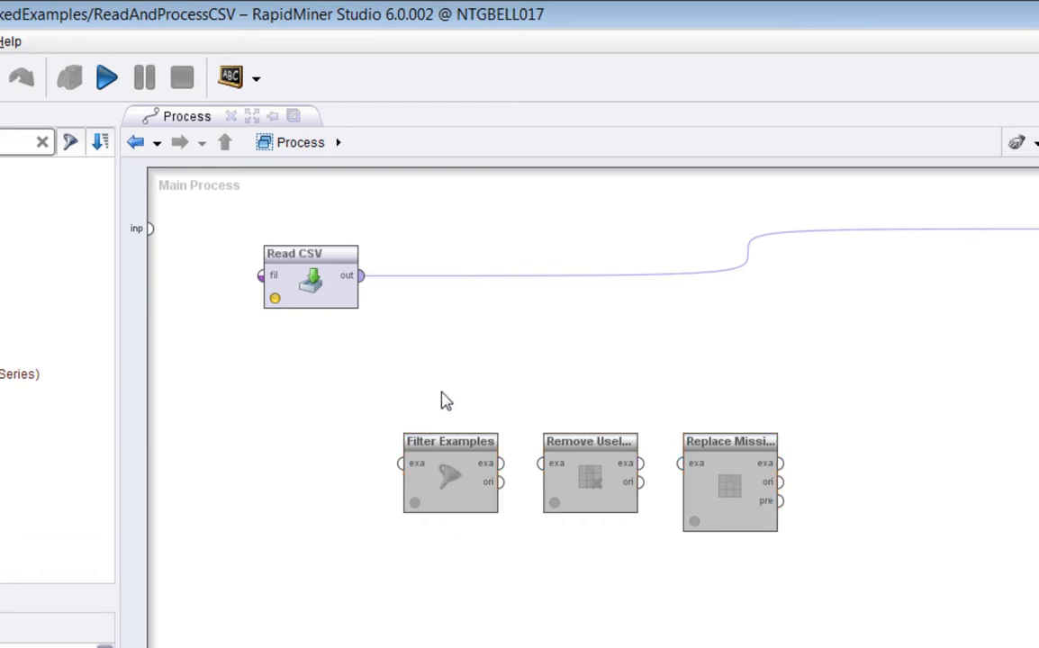
# Launch the Import Configuration Wizard for the Read CSV operator and accept LargeCSV.csv as the file to import
pyautogui.click(293, 261)
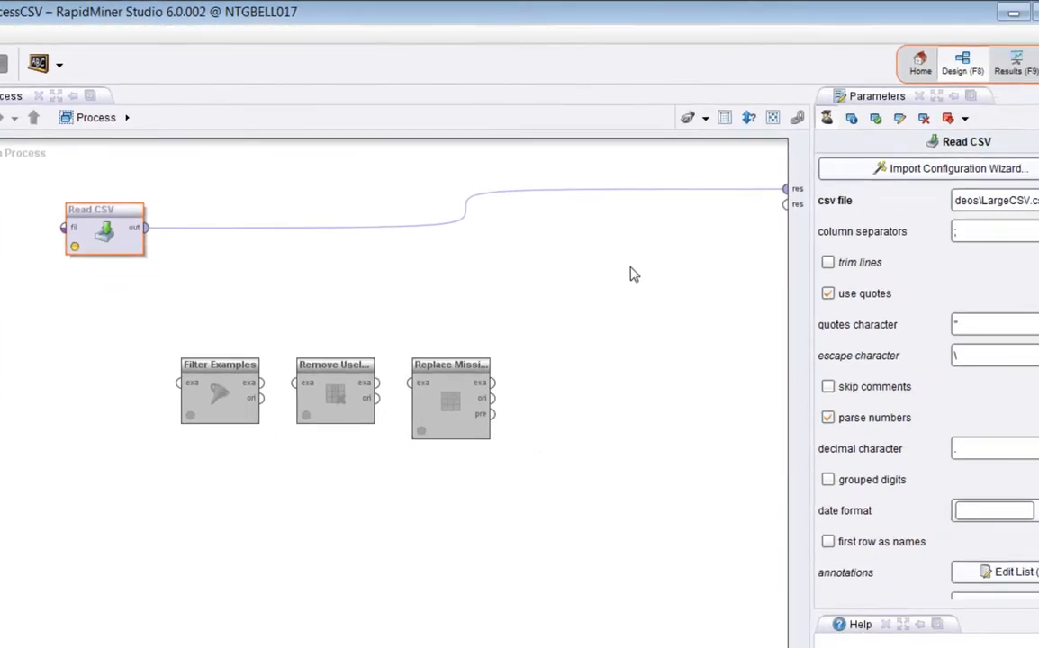
pyautogui.moveTo(984, 203)
pyautogui.mouseDown()
pyautogui.moveTo(1001, 208)
pyautogui.moveTo(993, 201)
pyautogui.mouseUp()
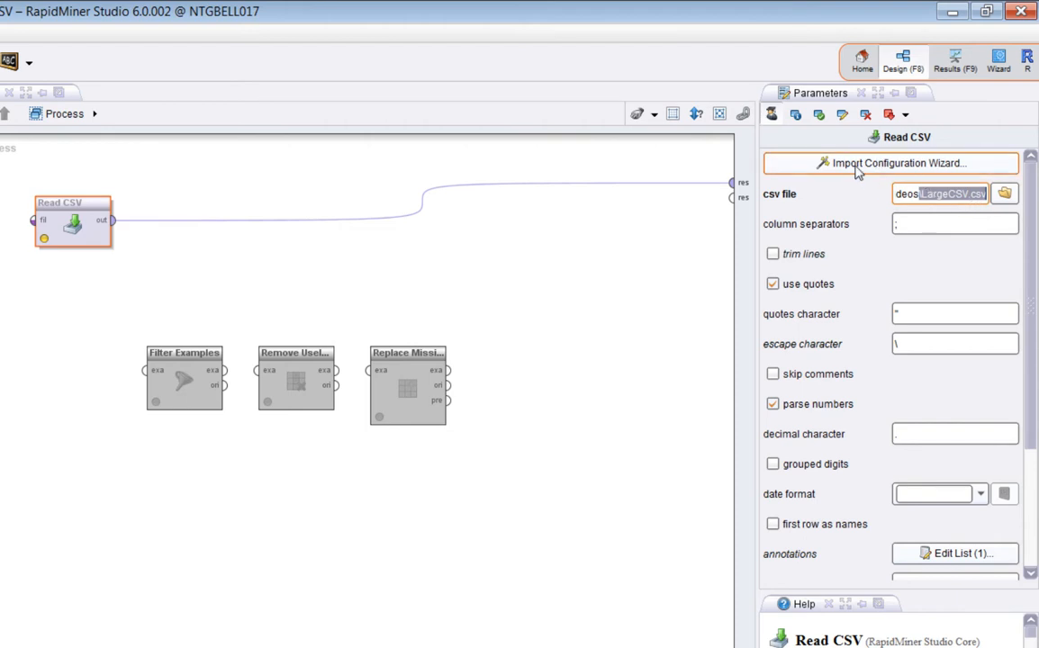
pyautogui.click(853, 171)
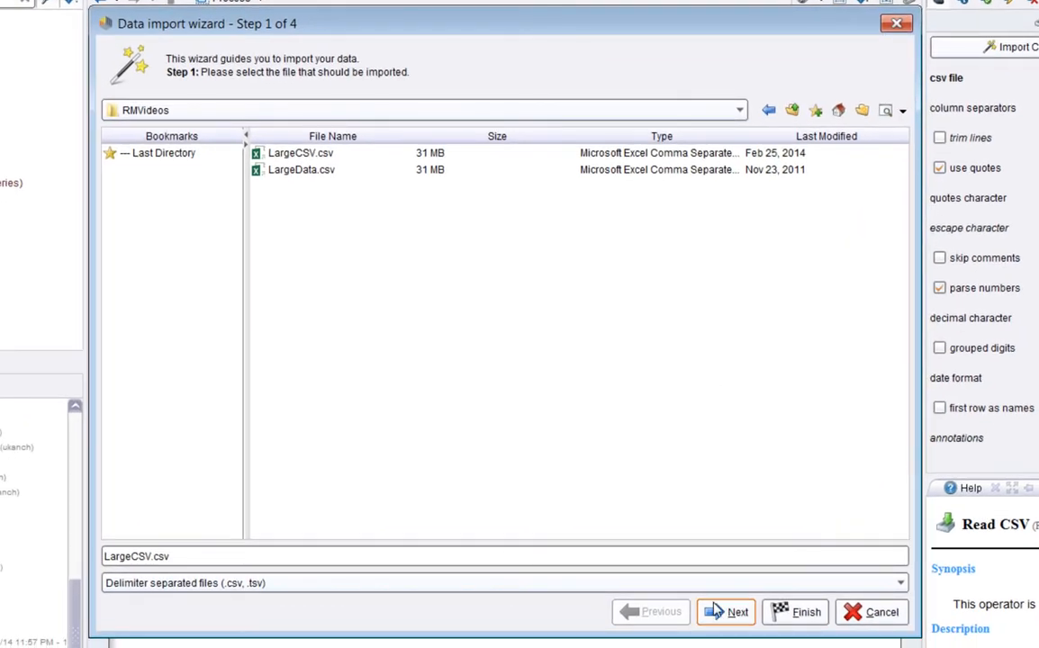
pyautogui.click(715, 612)
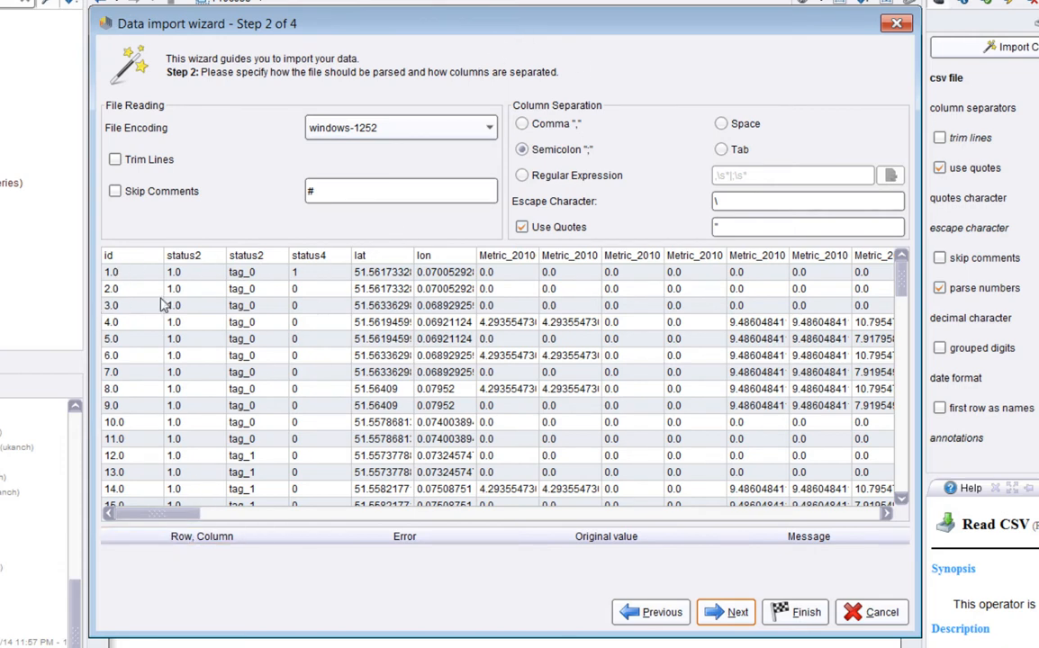
# Try comma separation and parsing without quotes in the preview, returning to semicolon separation with quotes in use
pyautogui.moveTo(133, 513); pyautogui.dragTo(45, 511)
pyautogui.click(528, 132)
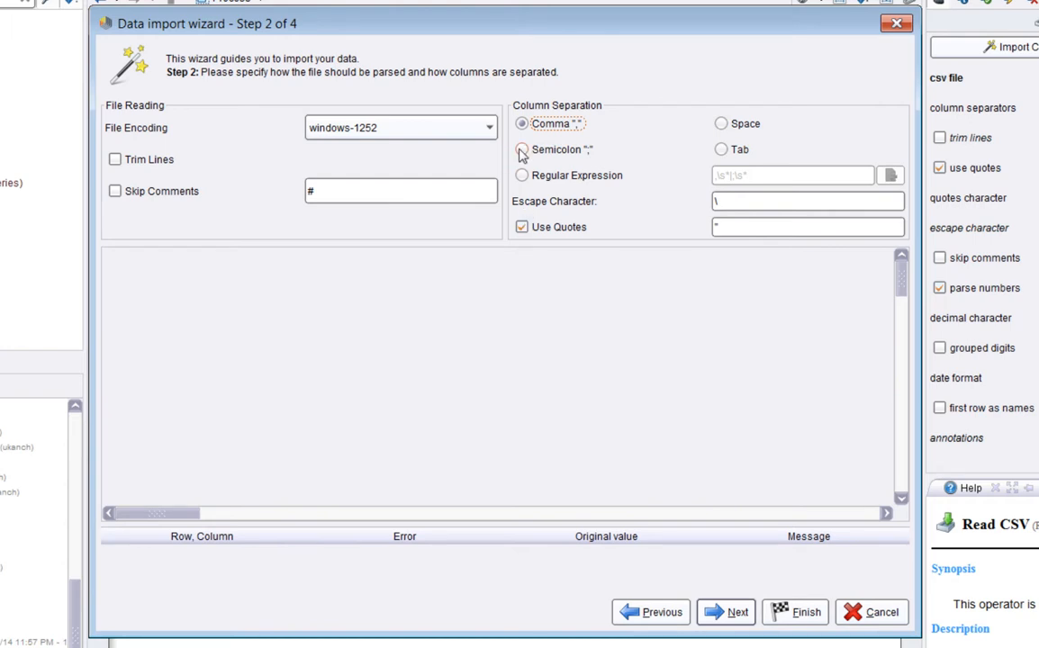
pyautogui.click(521, 151)
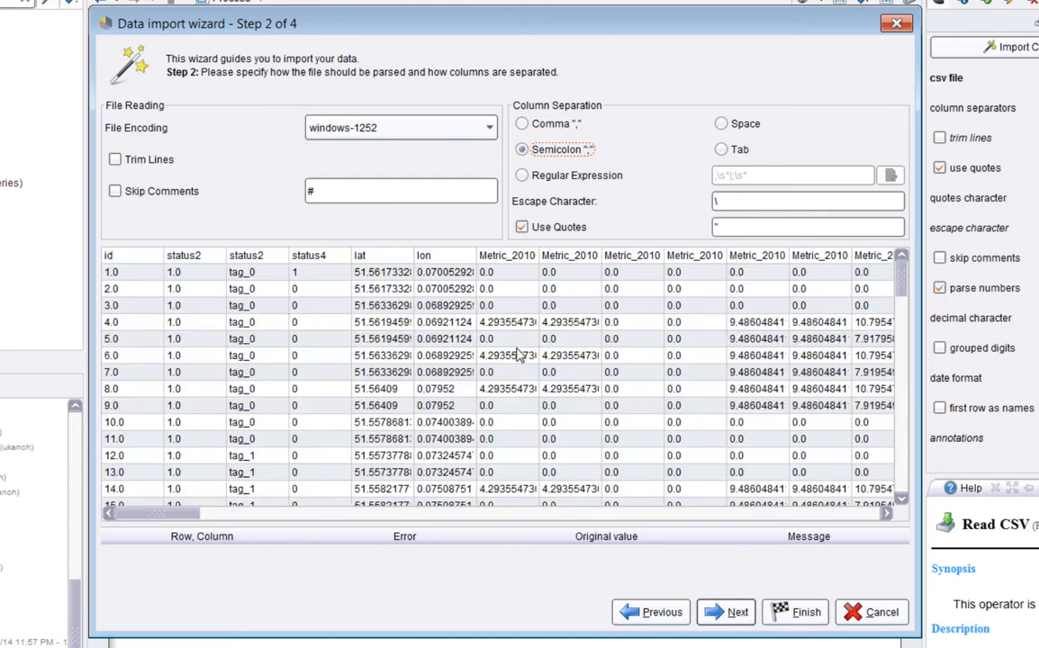
pyautogui.click(521, 227)
pyautogui.click(522, 227)
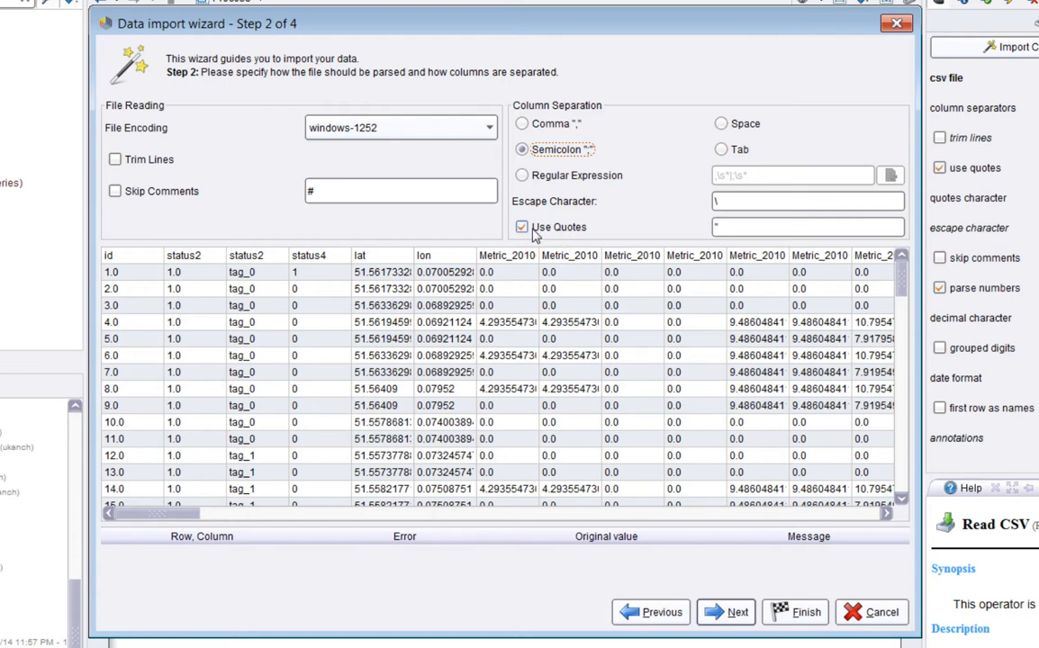
pyautogui.click(527, 231)
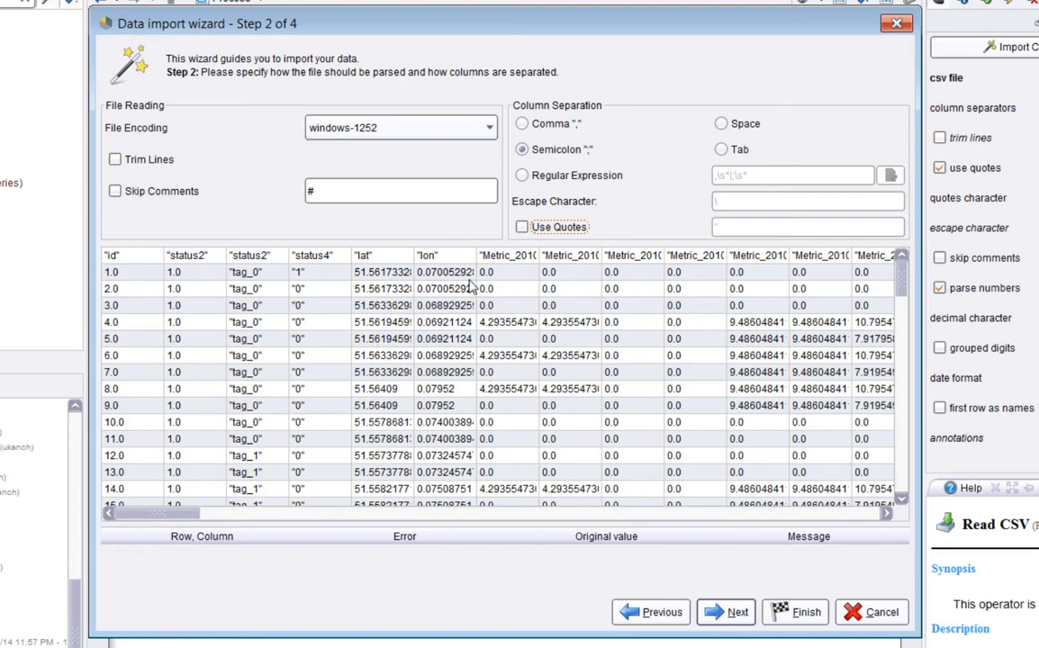
pyautogui.click(522, 227)
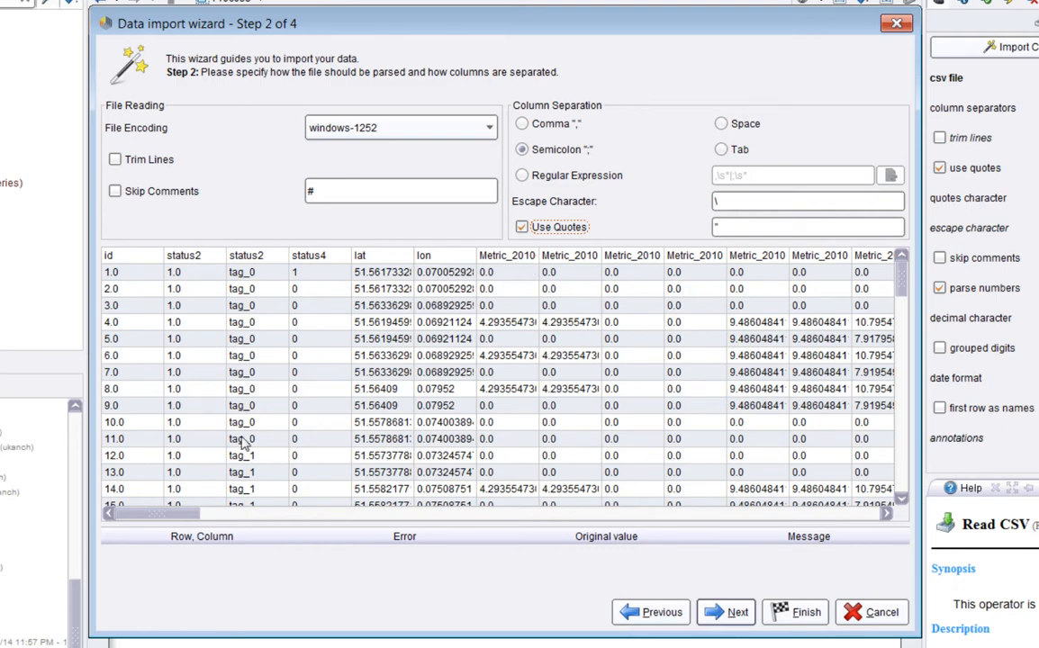
# Check the preview through the final Type column and accept the parsing settings and the Name annotation on the header row
pyautogui.moveTo(154, 513); pyautogui.dragTo(860, 450)
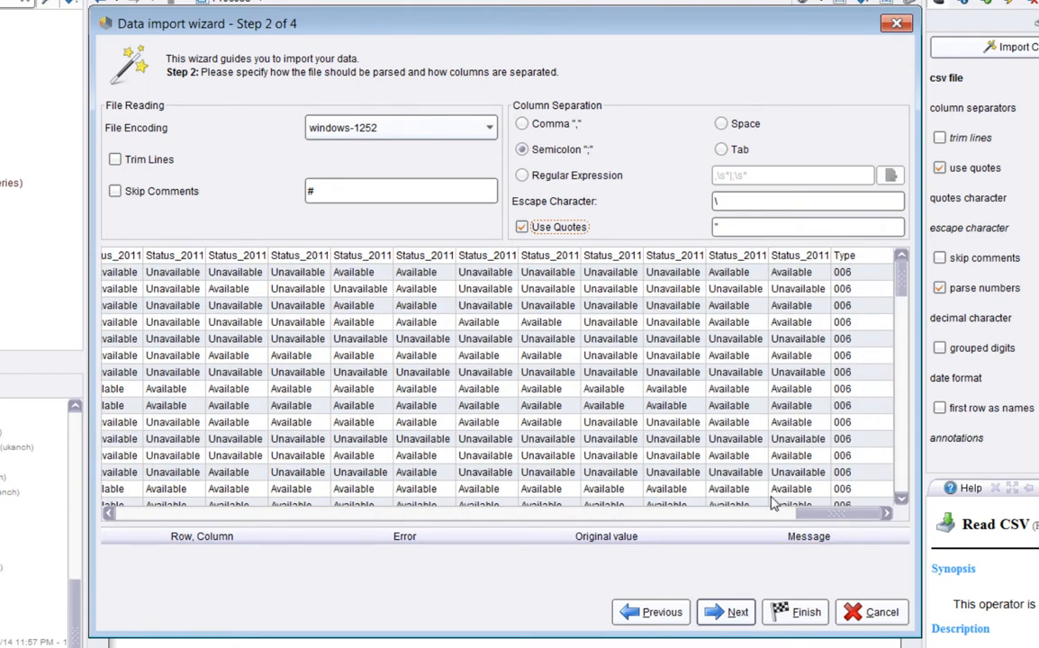
pyautogui.click(727, 611)
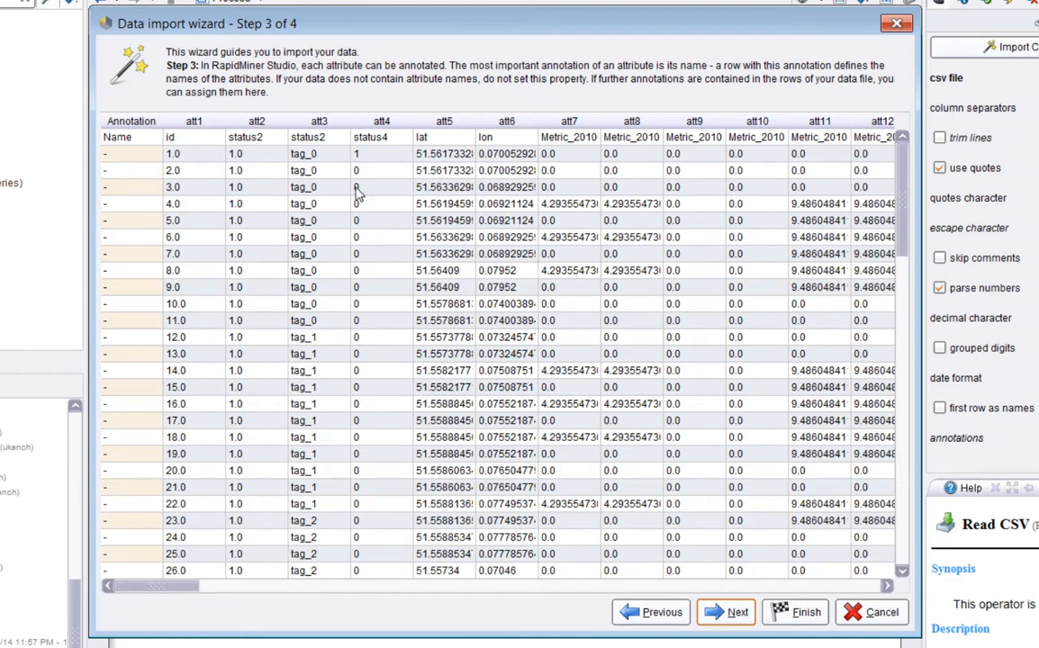
pyautogui.click(734, 612)
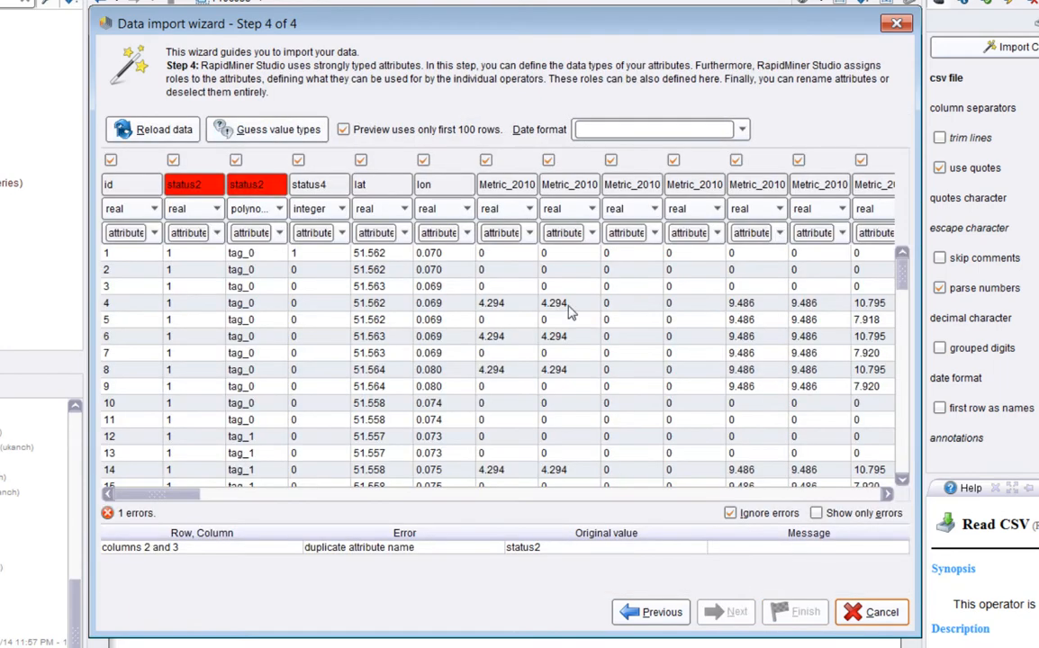
# Rename the second of the duplicate status2 attributes to status3
pyautogui.click(273, 187)
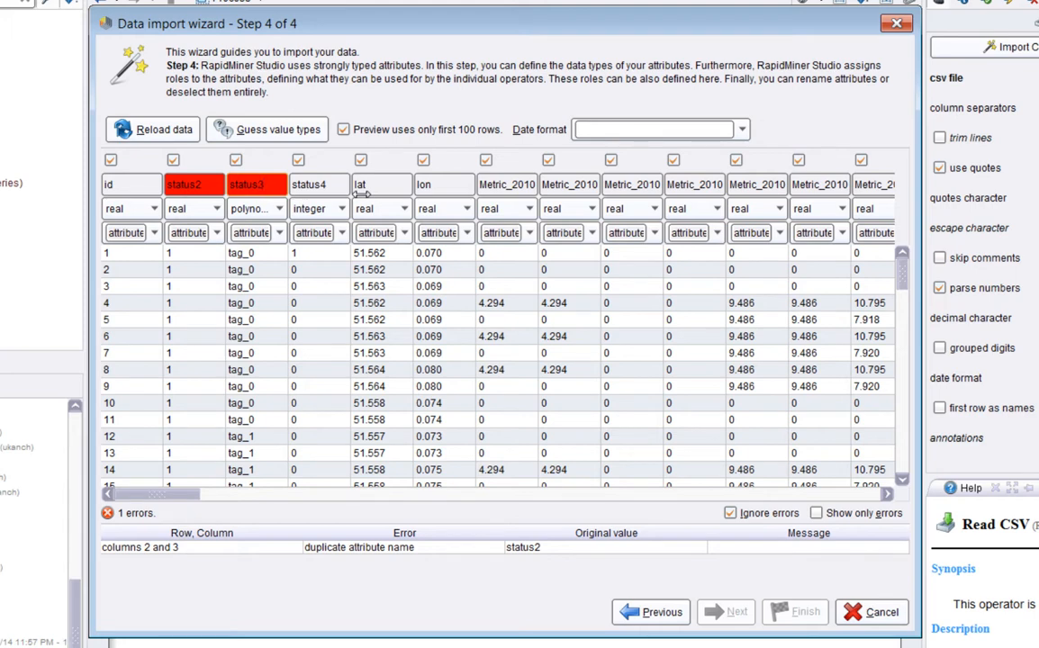
pyautogui.click(315, 183)
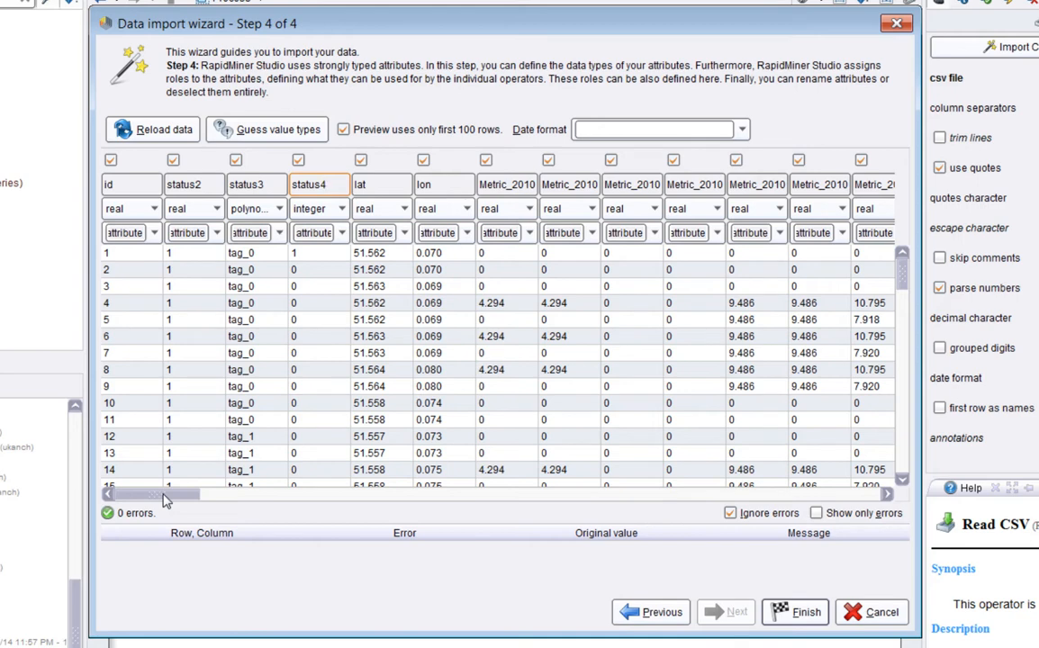
# Review the guessed value types of the metric, status and Type attributes, finish the import wizard and run the process
pyautogui.moveTo(165, 501); pyautogui.dragTo(520, 495)
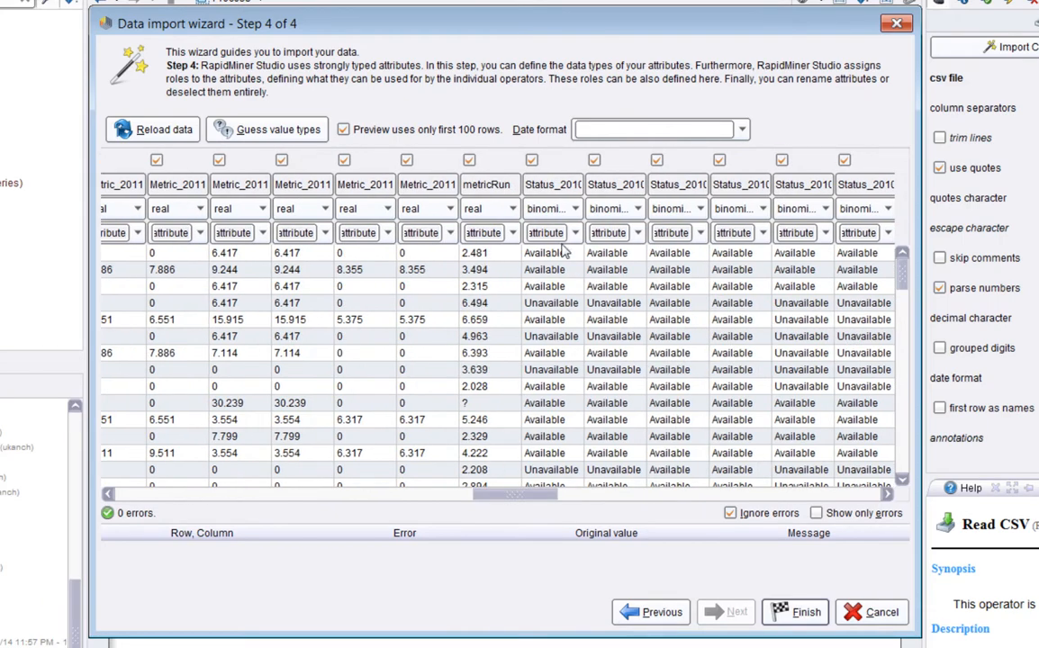
pyautogui.moveTo(513, 494); pyautogui.dragTo(855, 474)
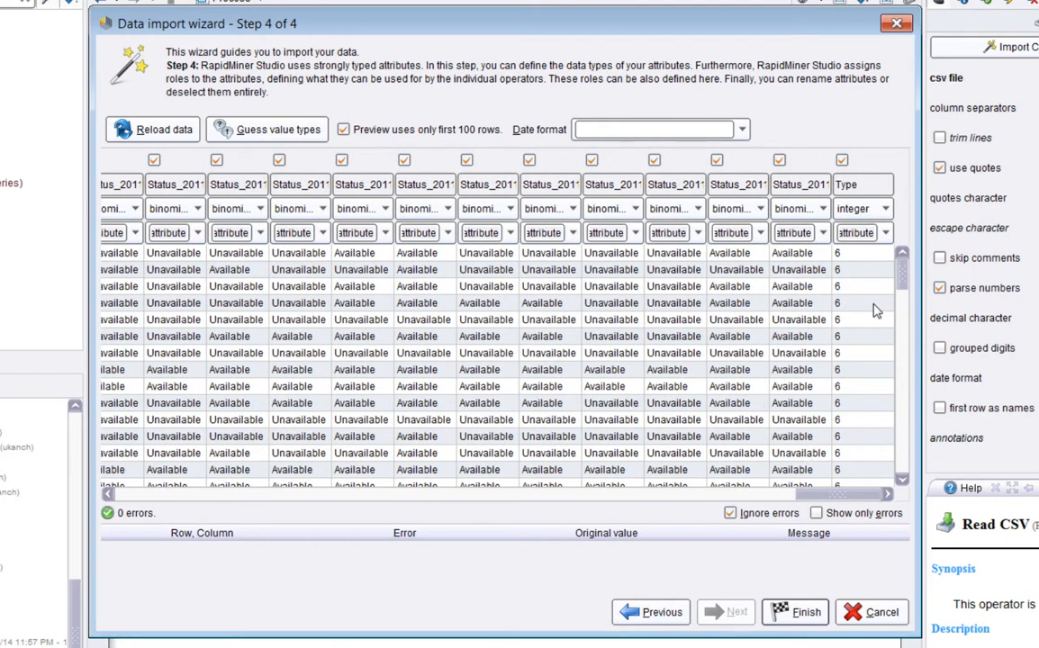
pyautogui.moveTo(840, 493); pyautogui.dragTo(683, 496)
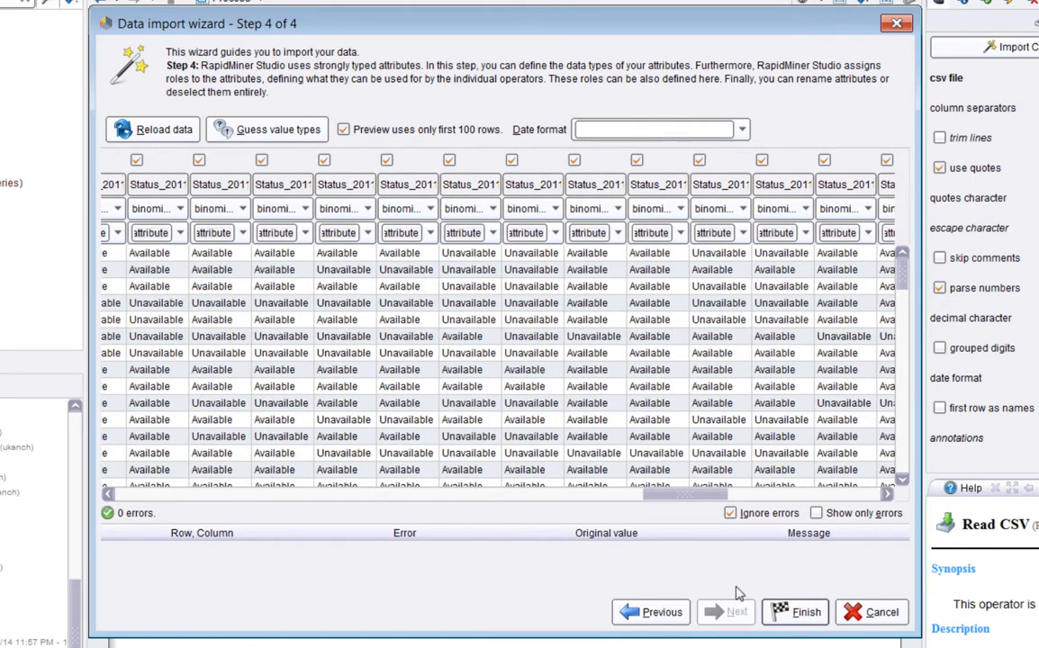
pyautogui.click(792, 612)
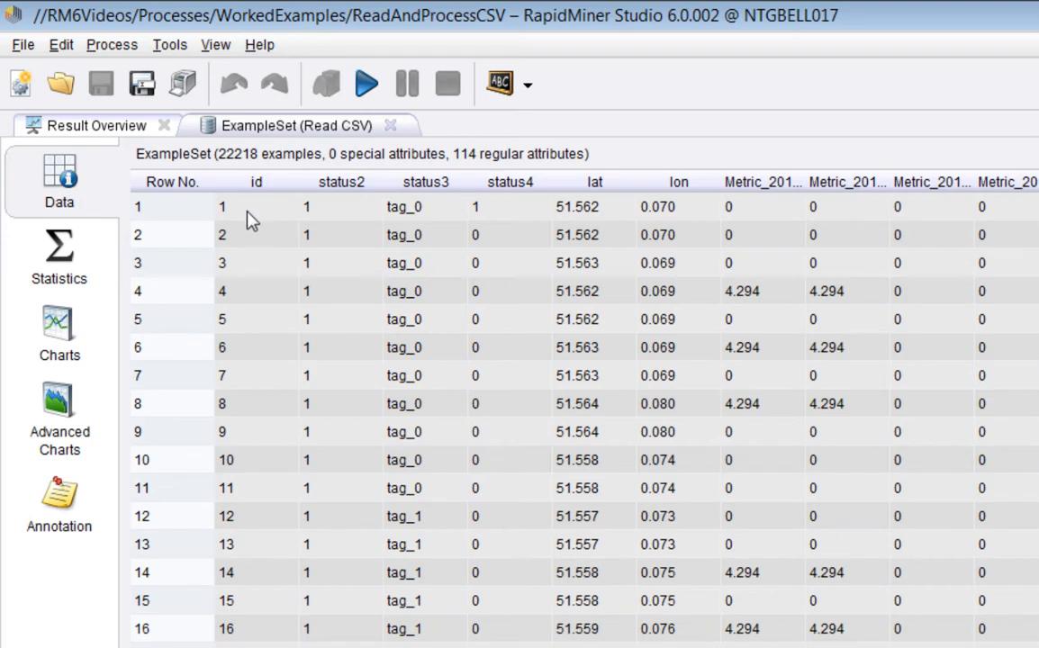
# Display the statistics of the imported example set, restricted to attributes with missing values
pyautogui.click(50, 259)
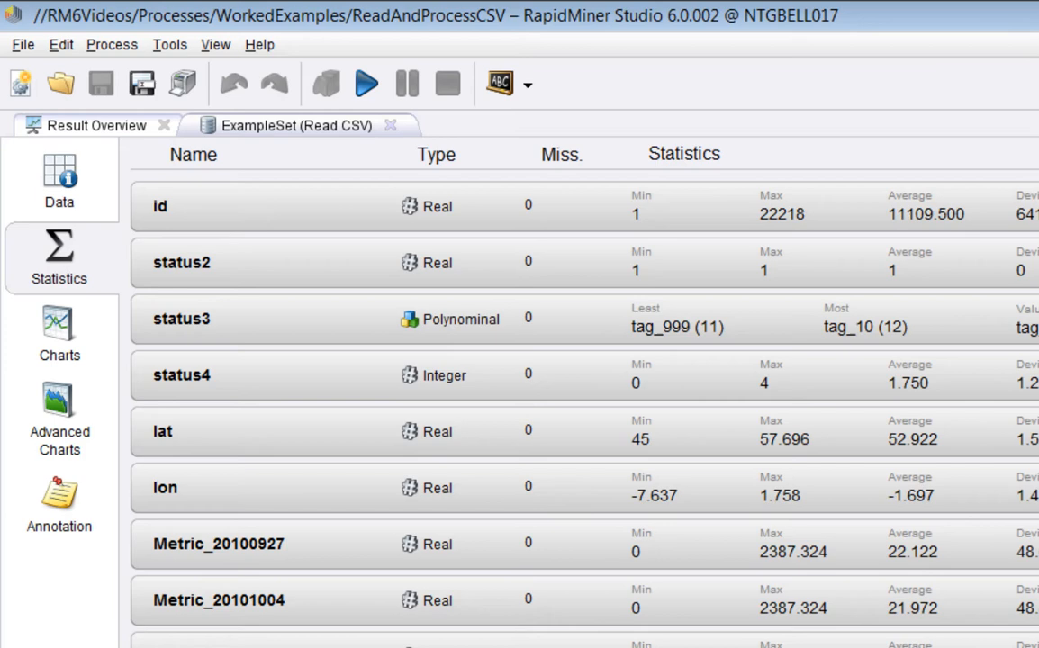
pyautogui.click(1017, 153)
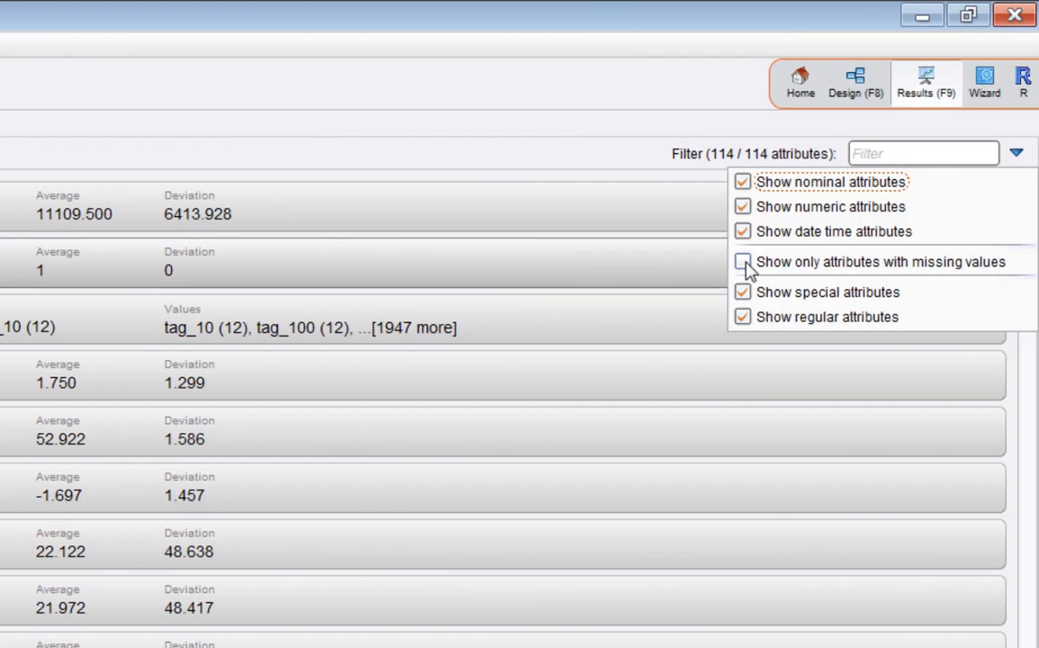
pyautogui.click(743, 262)
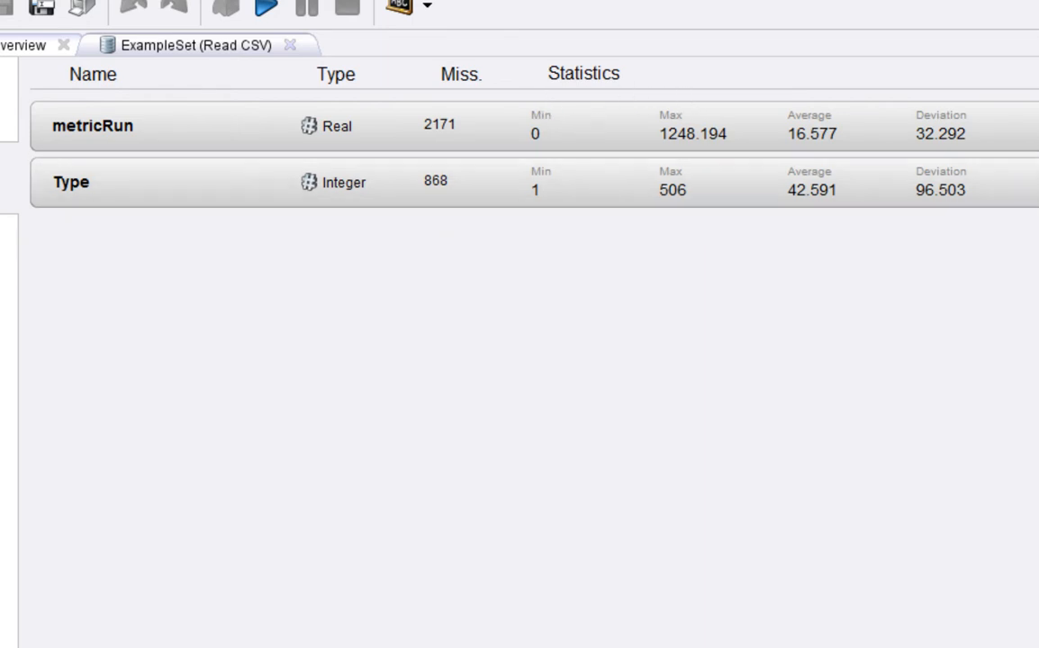
# Sort the example set's data by metricRun and move that column to position 2
pyautogui.click(5, 100)
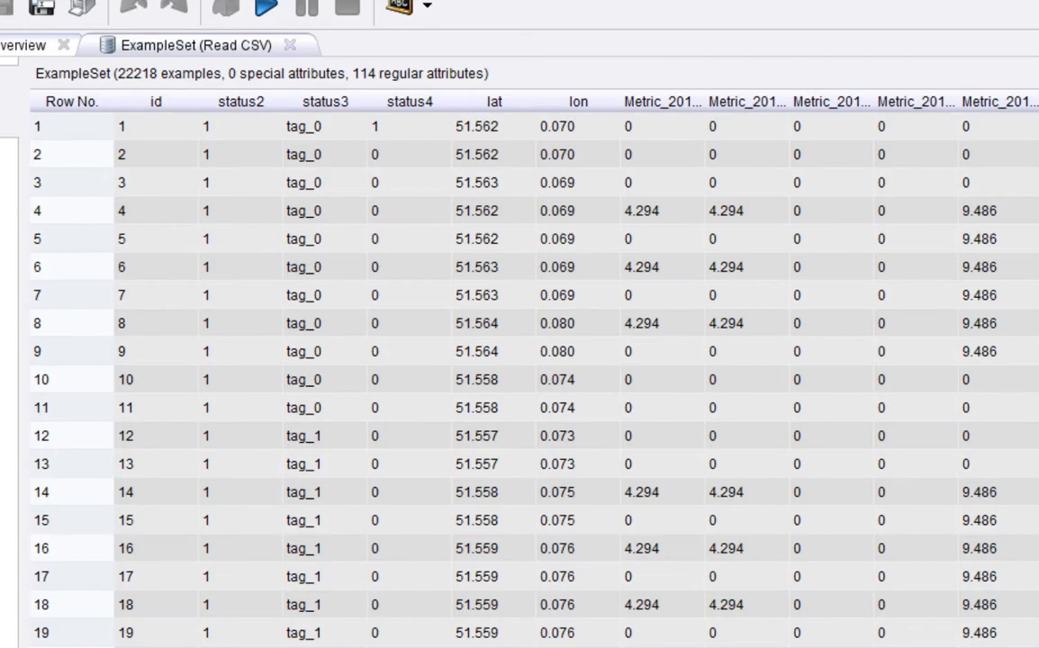
pyautogui.hscroll(15, 534, 371)
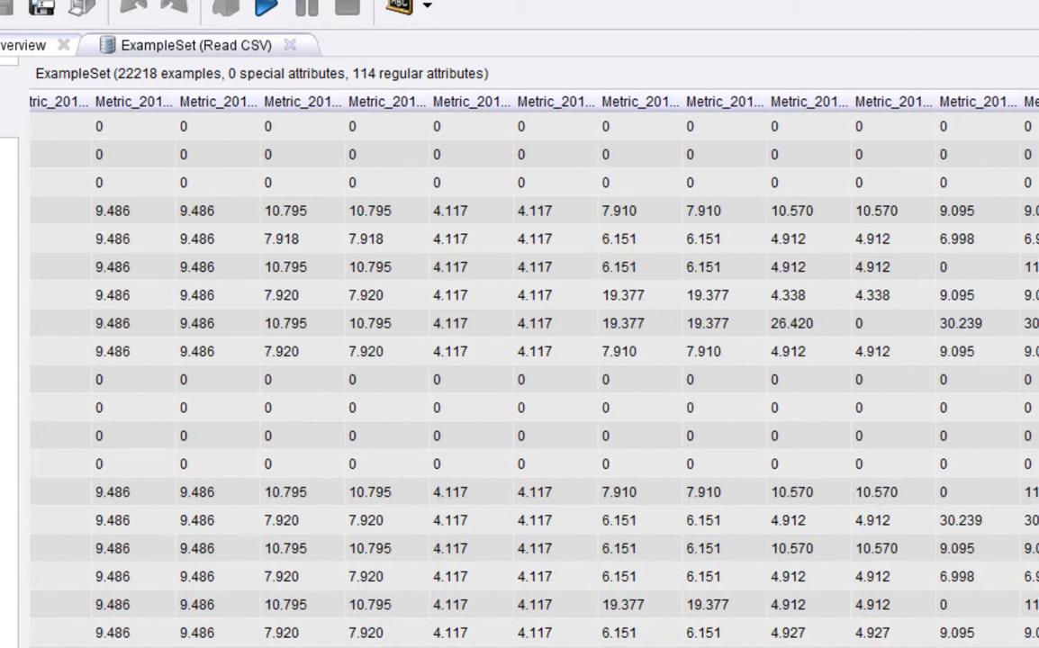
pyautogui.hscroll(10, 534, 371)
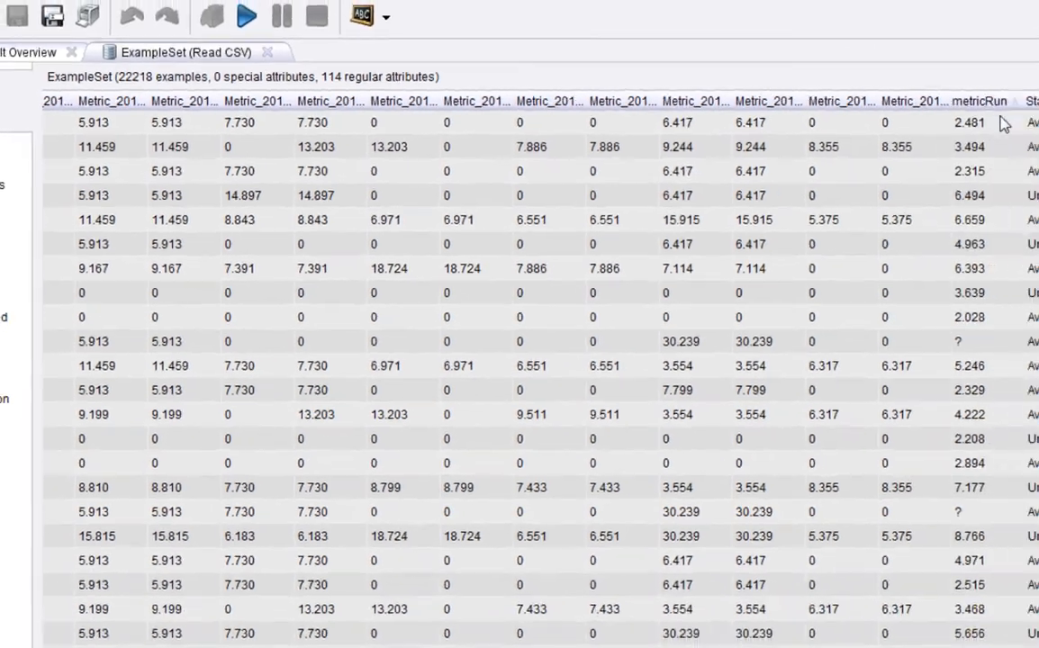
pyautogui.click(768, 120)
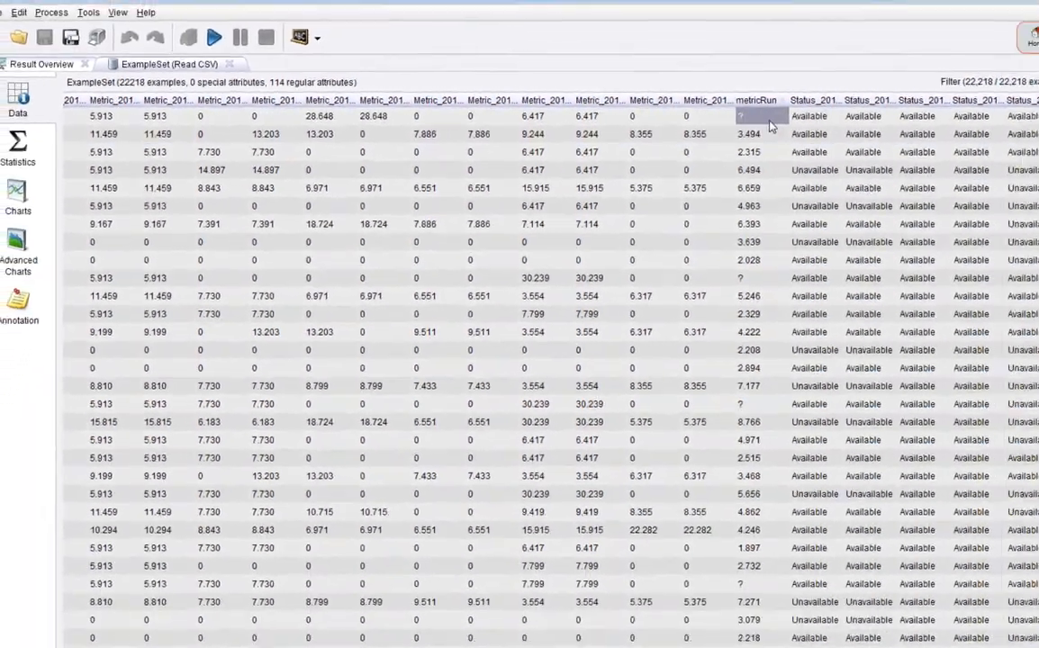
pyautogui.rightClick(679, 118)
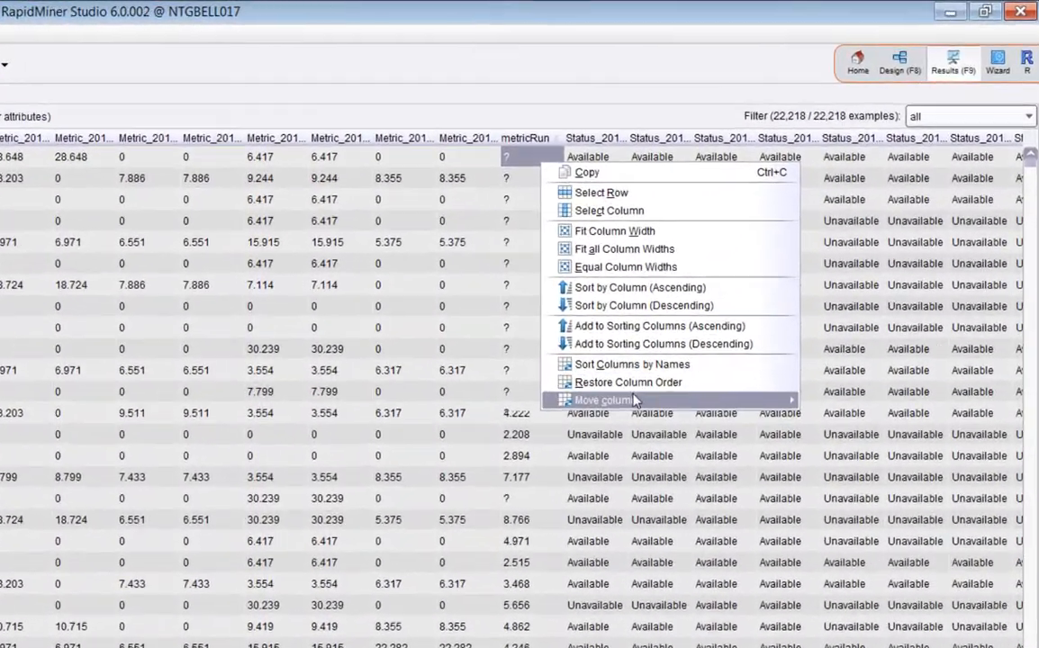
pyautogui.moveTo(844, 293)
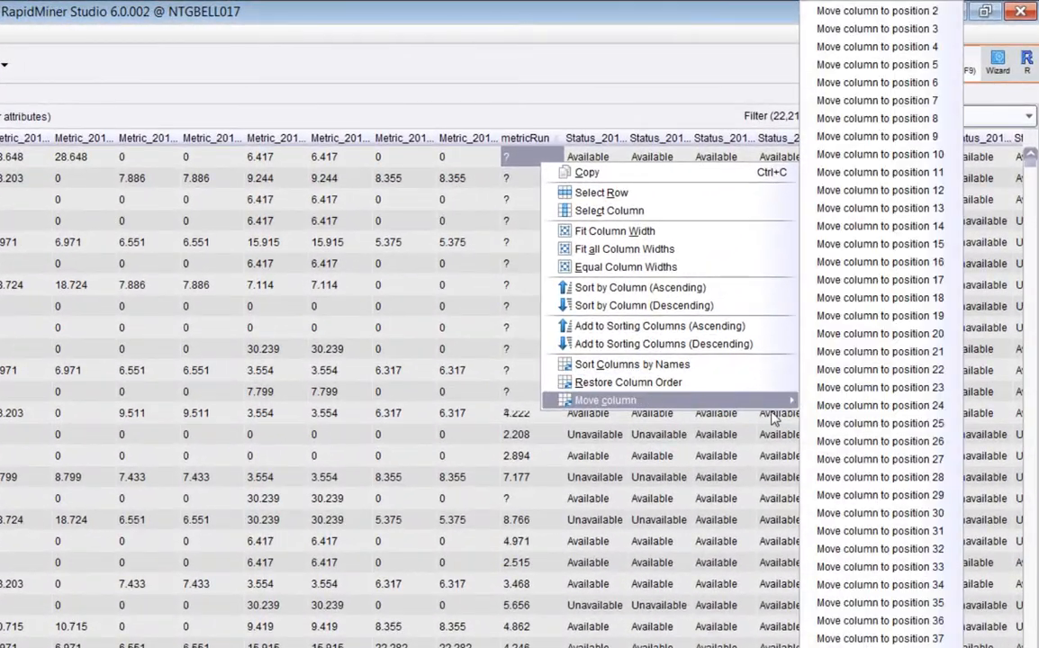
pyautogui.click(864, 11)
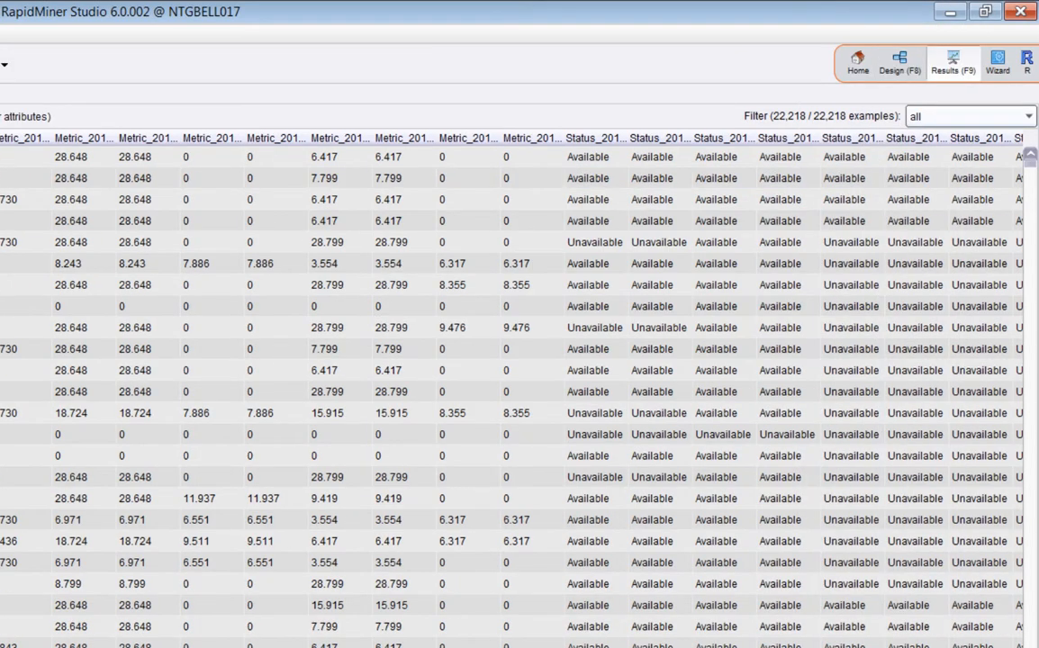
# Move the Type column to position 3 of the data table and return the rows from metricRun sorting to their original order
pyautogui.moveTo(540, 628); pyautogui.dragTo(941, 622)
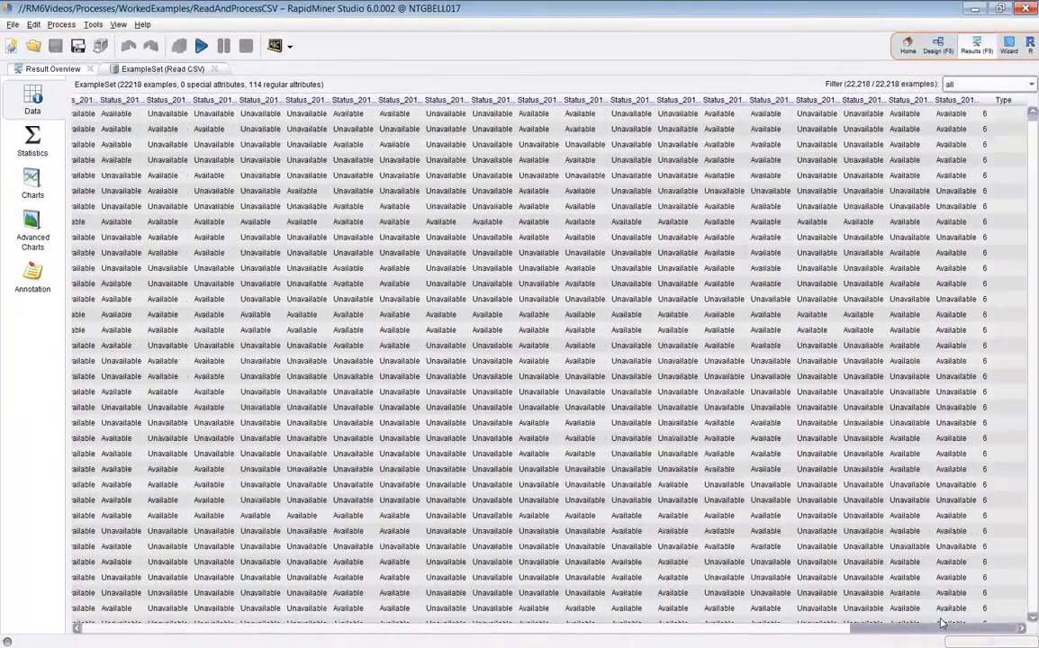
pyautogui.rightClick(1003, 114)
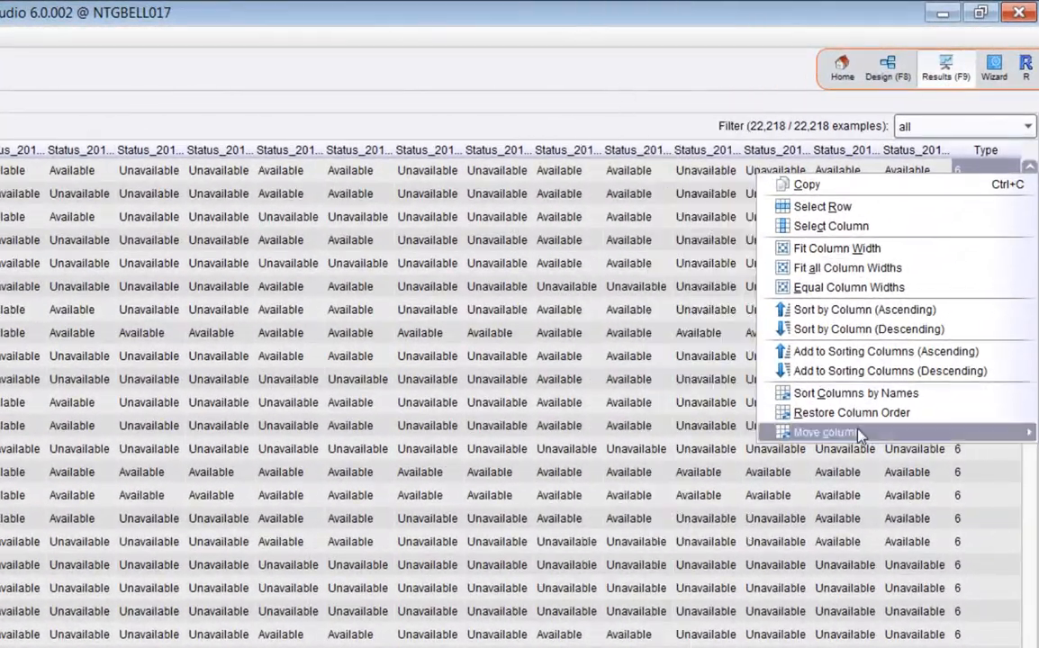
pyautogui.moveTo(821, 437)
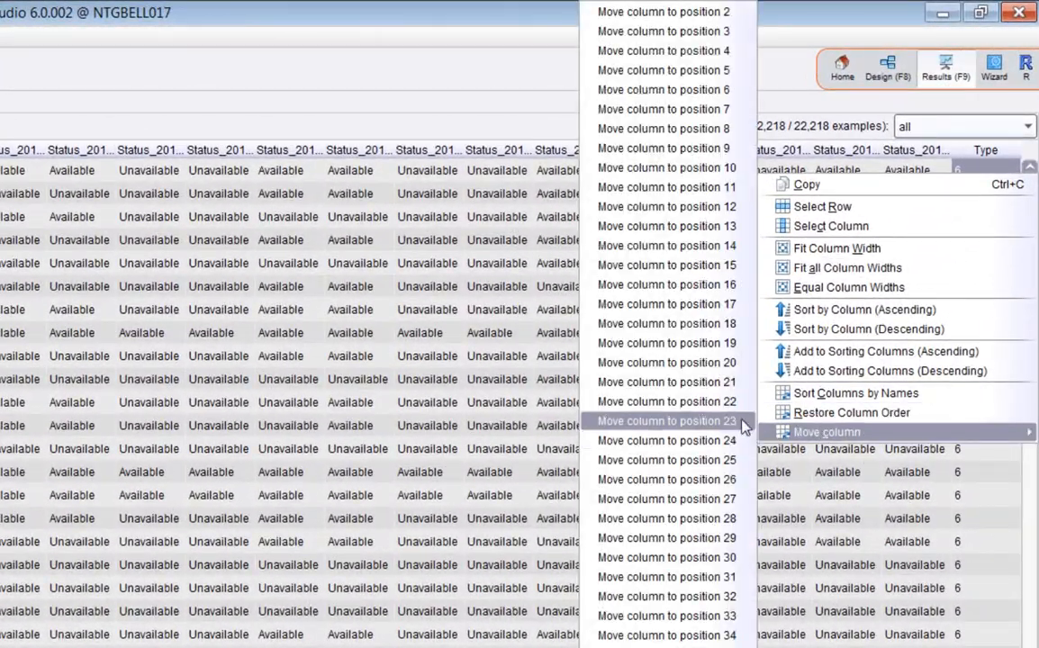
pyautogui.click(663, 32)
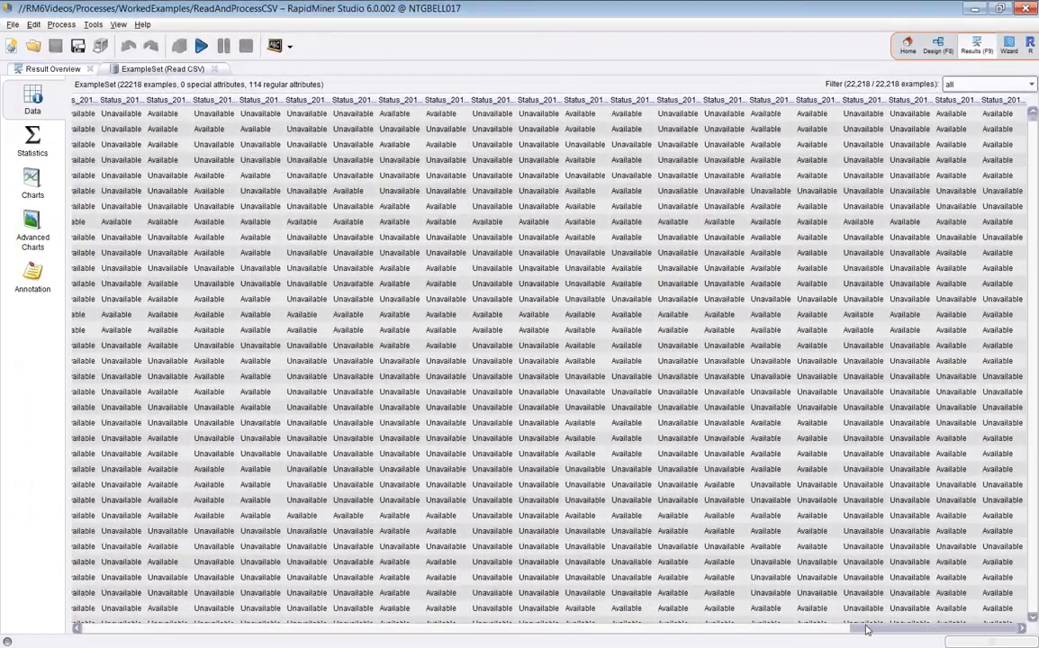
pyautogui.moveTo(867, 629); pyautogui.dragTo(95, 630)
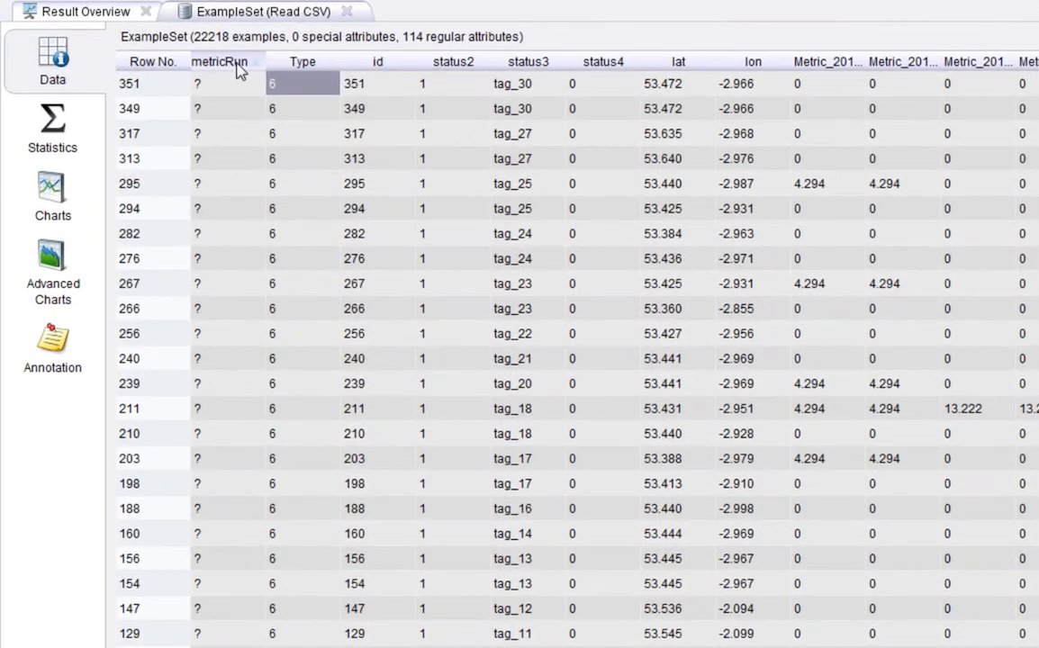
pyautogui.click(135, 102)
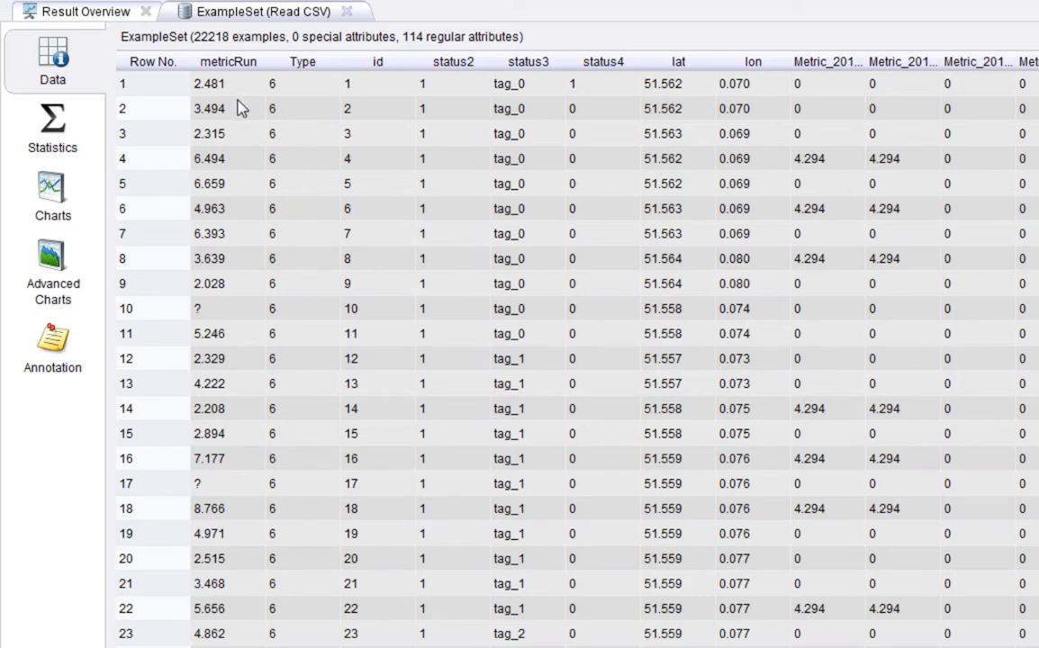
# Examine the metricRun and Type columns through the first thousand or so rows for missing and differing values
pyautogui.click(222, 315)
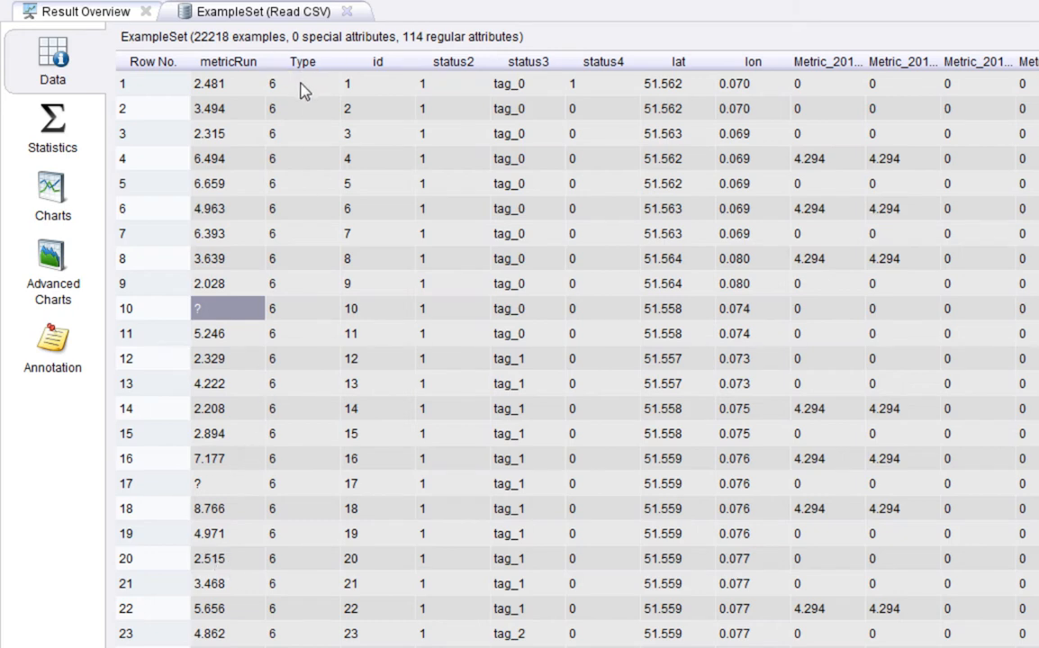
pyautogui.scroll(-2, 254, 233)
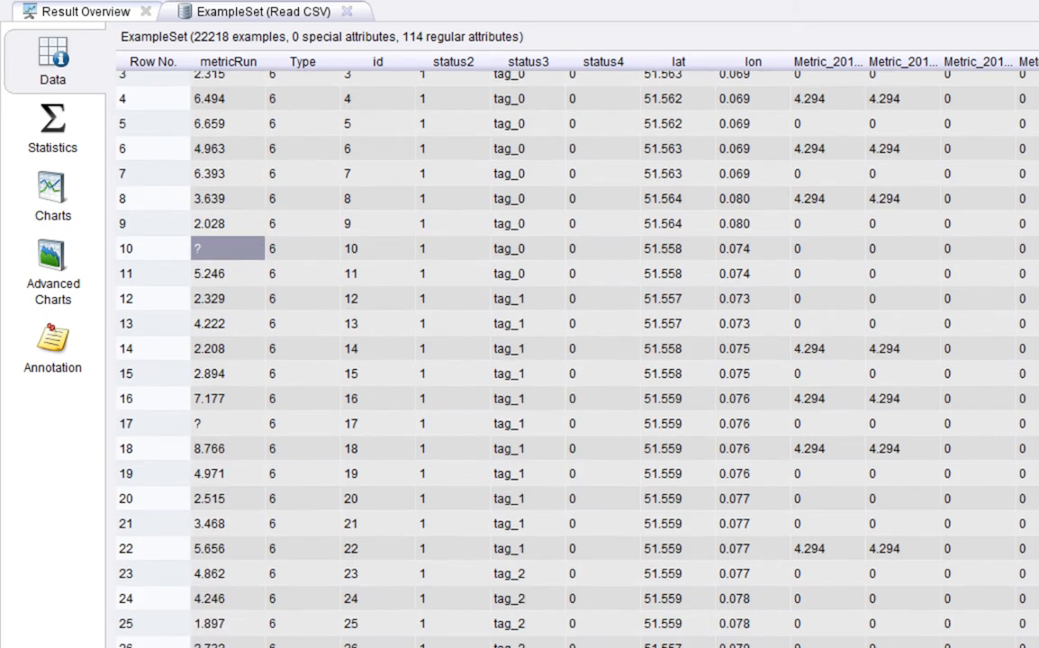
pyautogui.scroll(-10, 255, 234)
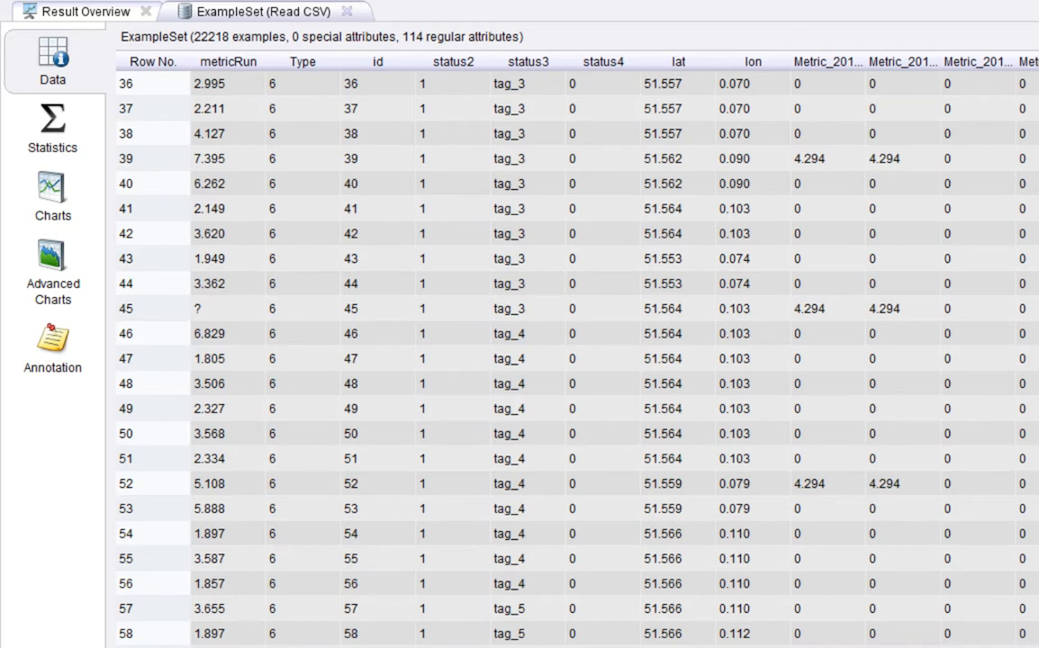
pyautogui.scroll(-10, 576, 358)
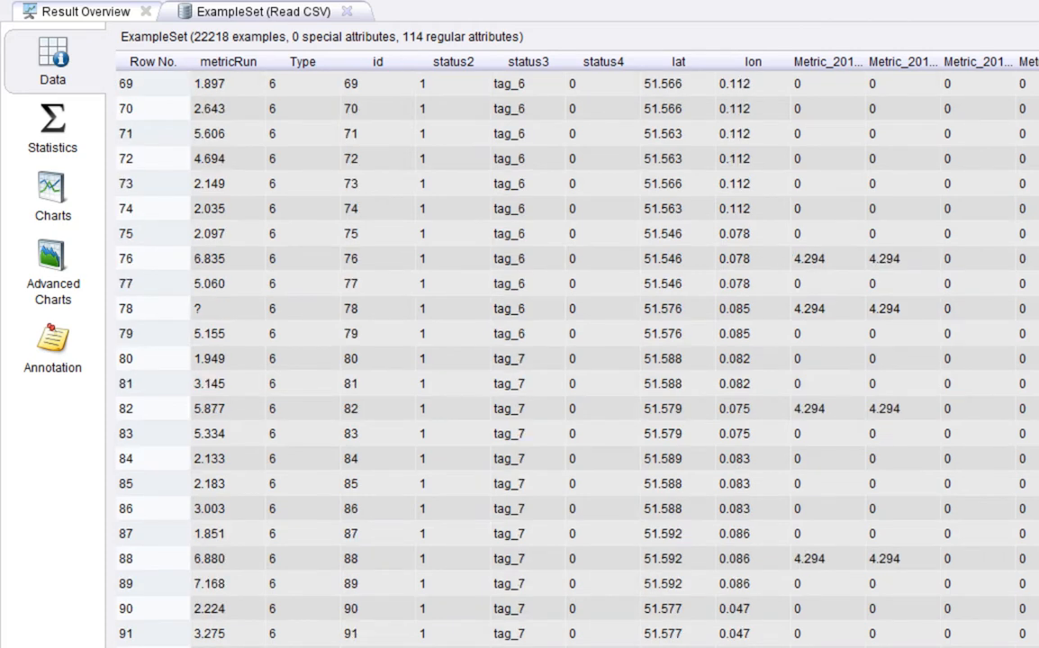
pyautogui.scroll(-10, 576, 359)
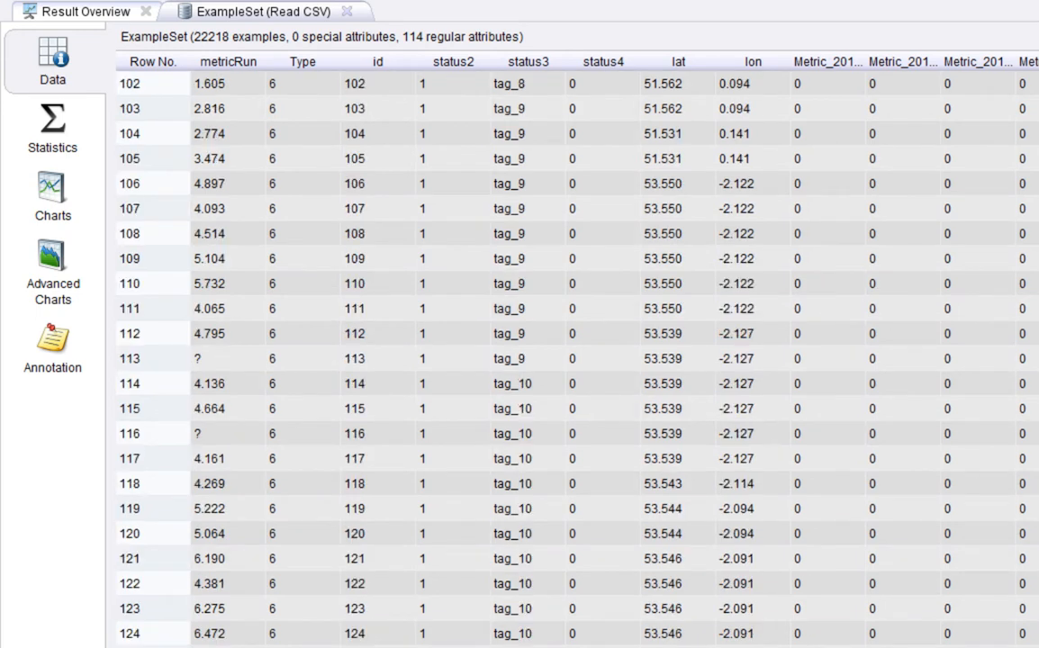
pyautogui.scroll(-10, 577, 358)
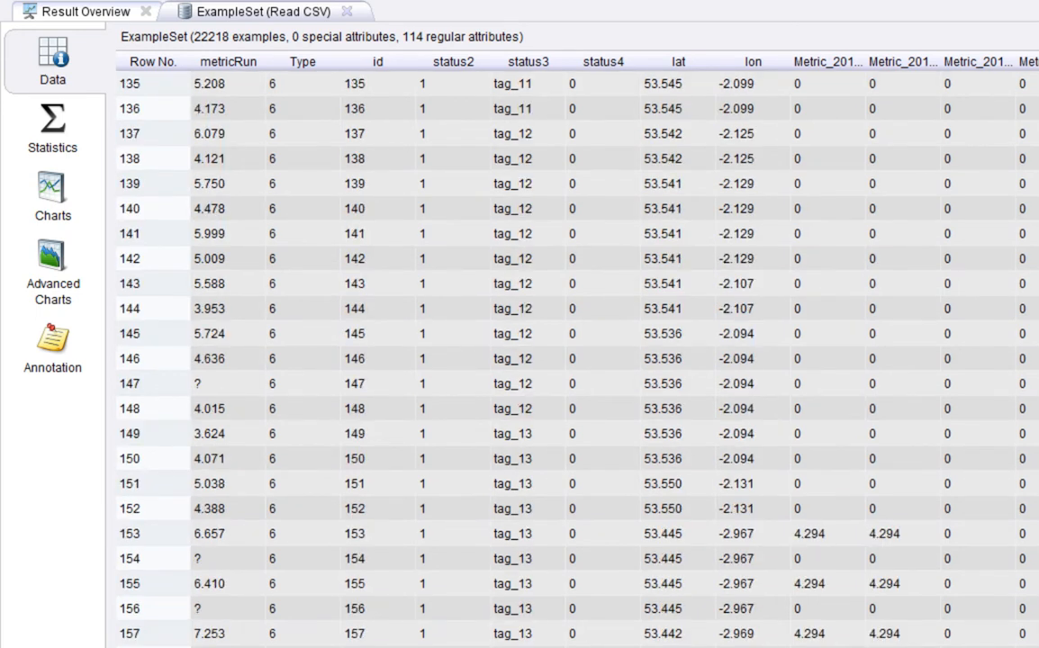
pyautogui.scroll(-10, 577, 358)
pyautogui.scroll(-10, 576, 358)
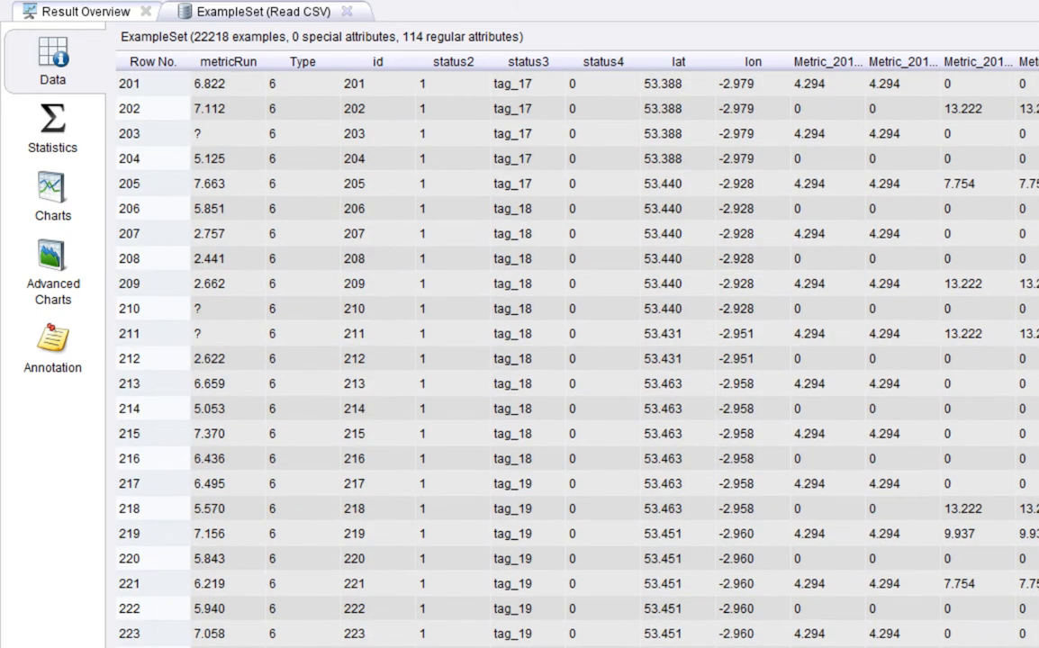
pyautogui.scroll(-10, 576, 358)
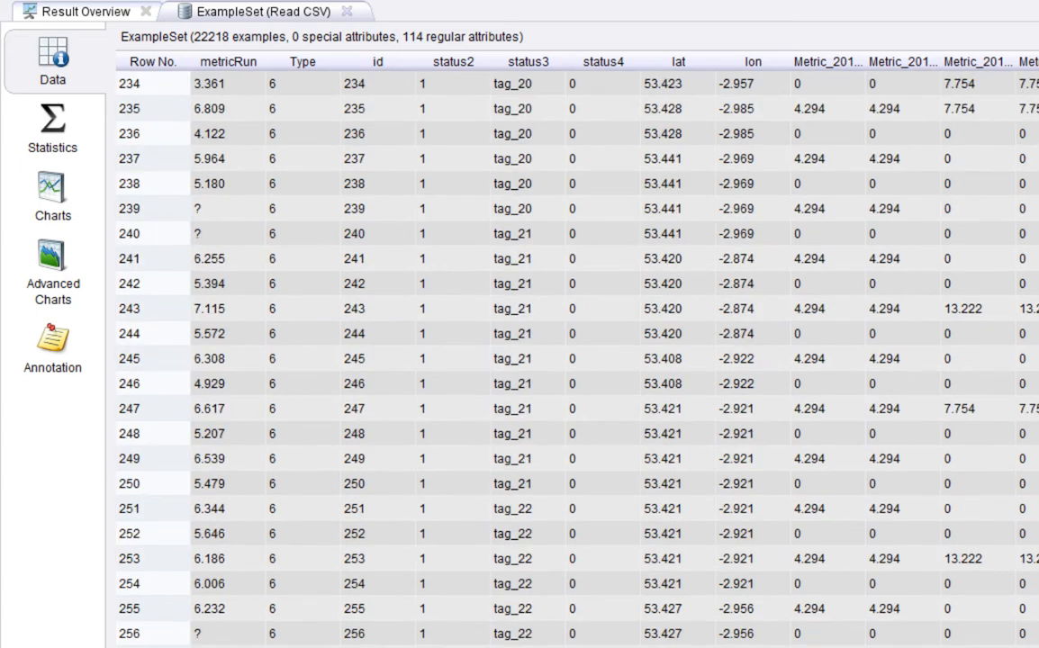
pyautogui.scroll(-10, 576, 358)
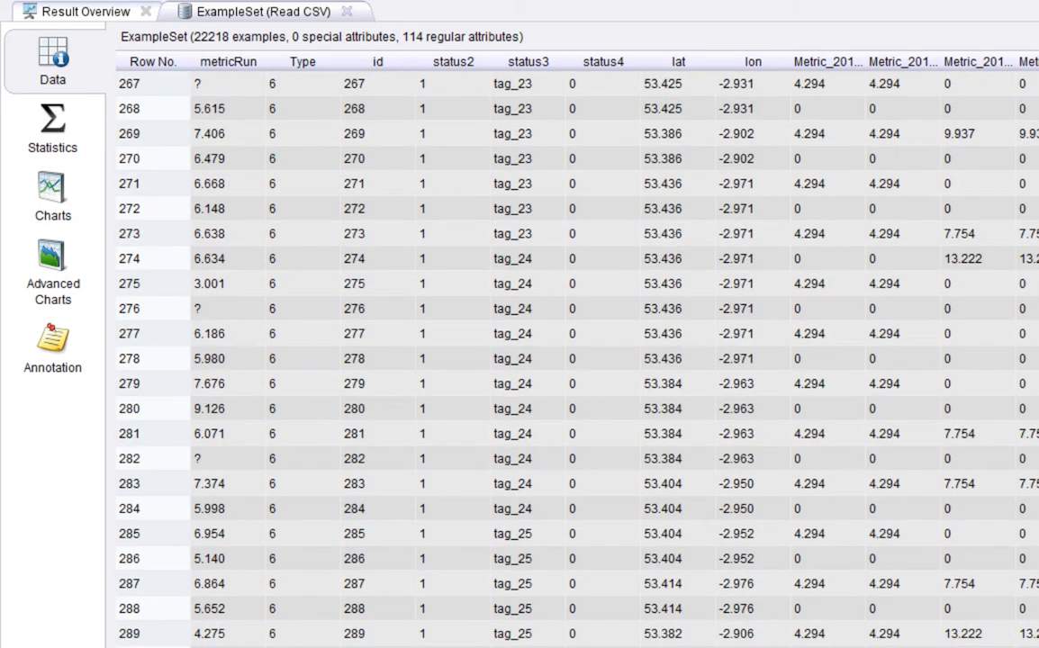
pyautogui.scroll(-10, 576, 359)
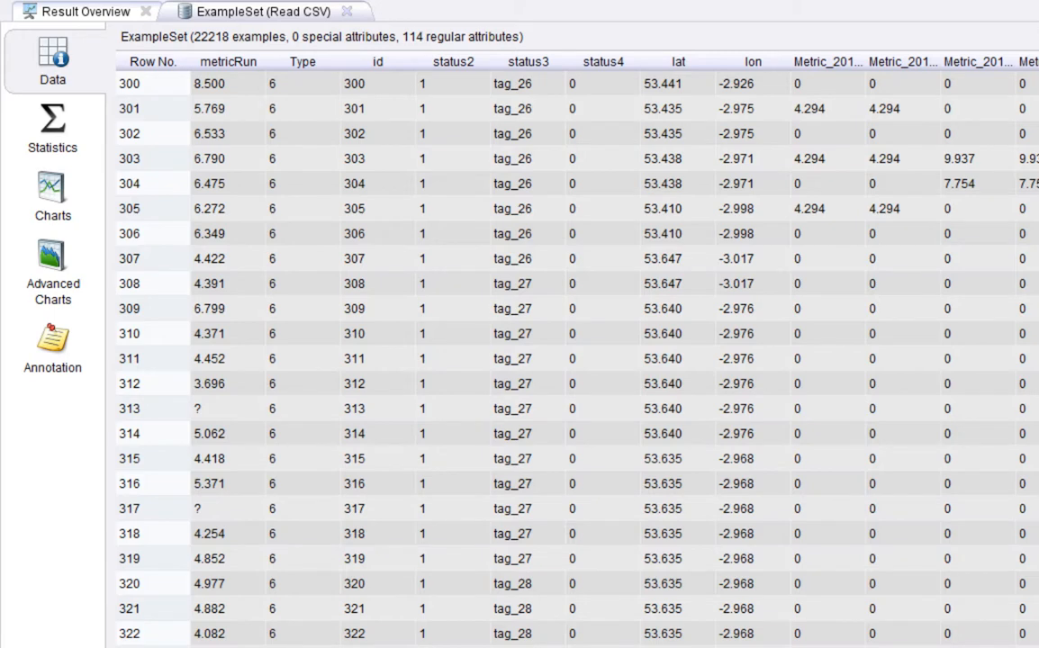
pyautogui.scroll(-10, 576, 358)
pyautogui.scroll(-10, 576, 359)
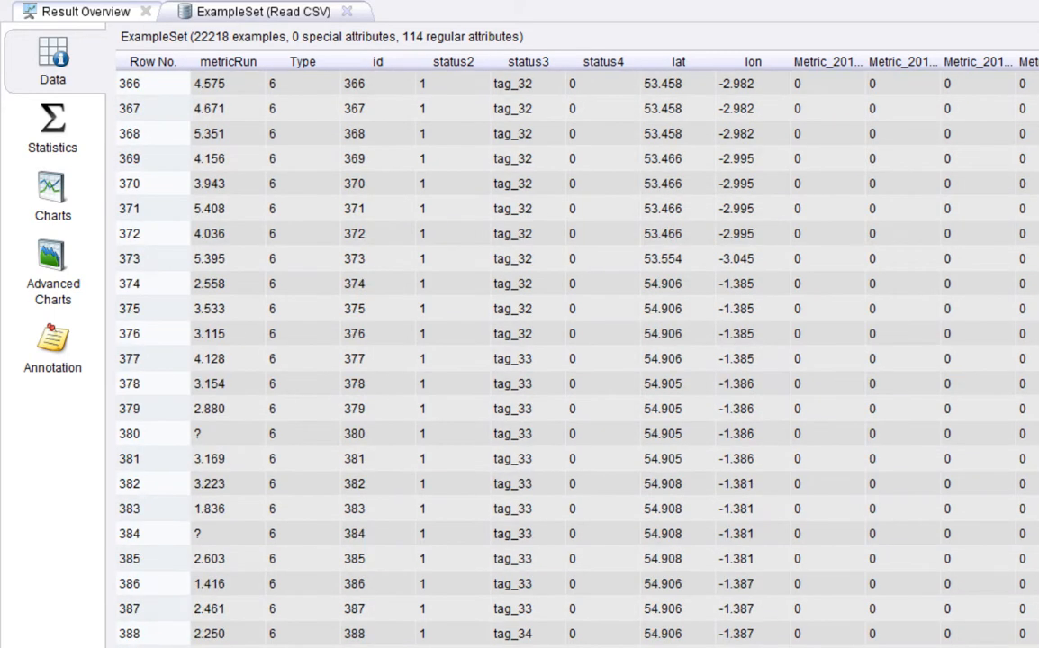
pyautogui.scroll(-10, 576, 358)
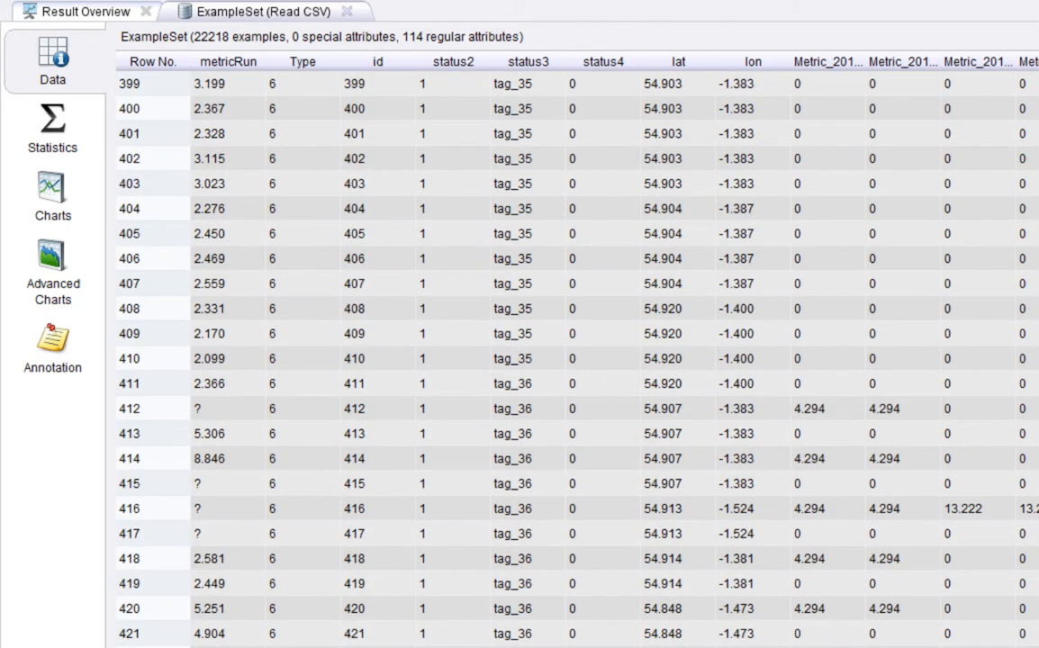
pyautogui.scroll(-20, 577, 359)
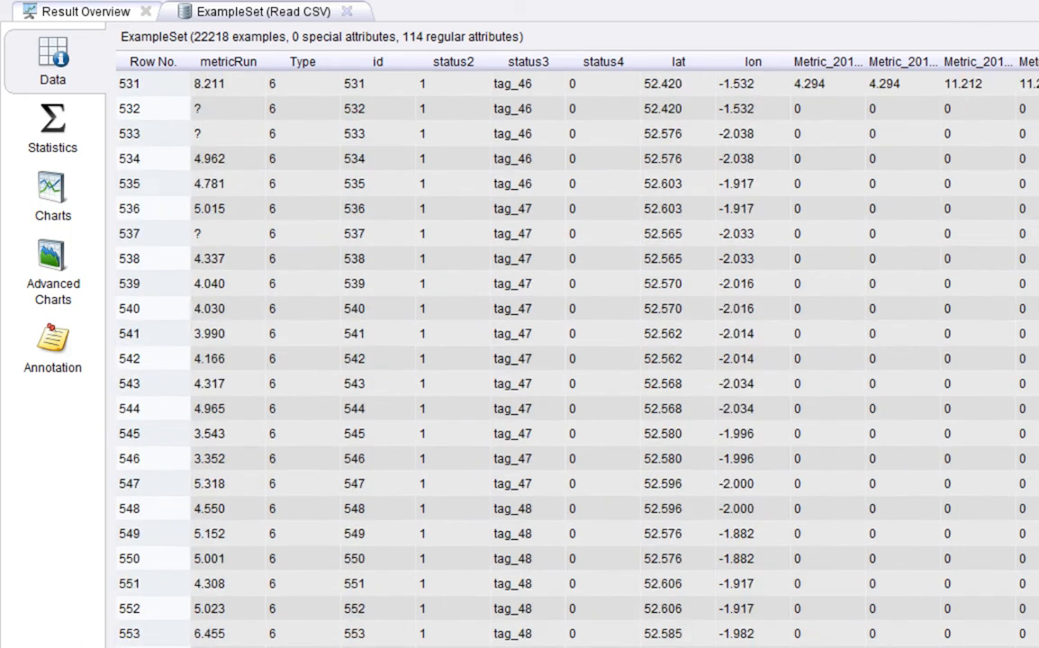
pyautogui.scroll(-20, 576, 359)
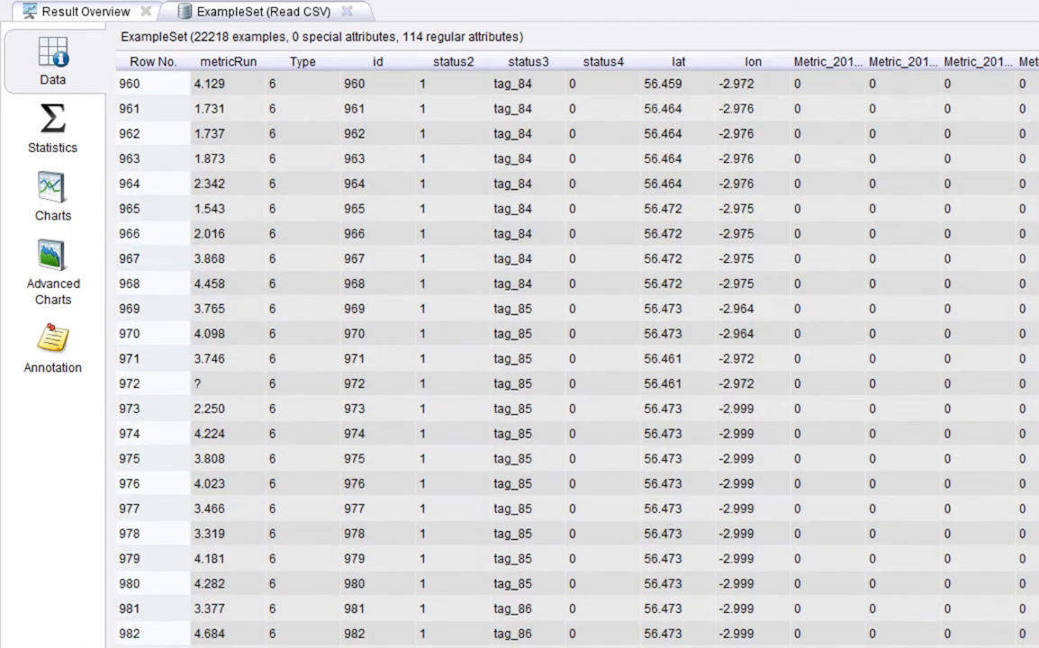
pyautogui.scroll(-20, 268, 383)
# Find the block of missing Type values and select those cells from row 1059 downward
pyautogui.scroll(2, 268, 383)
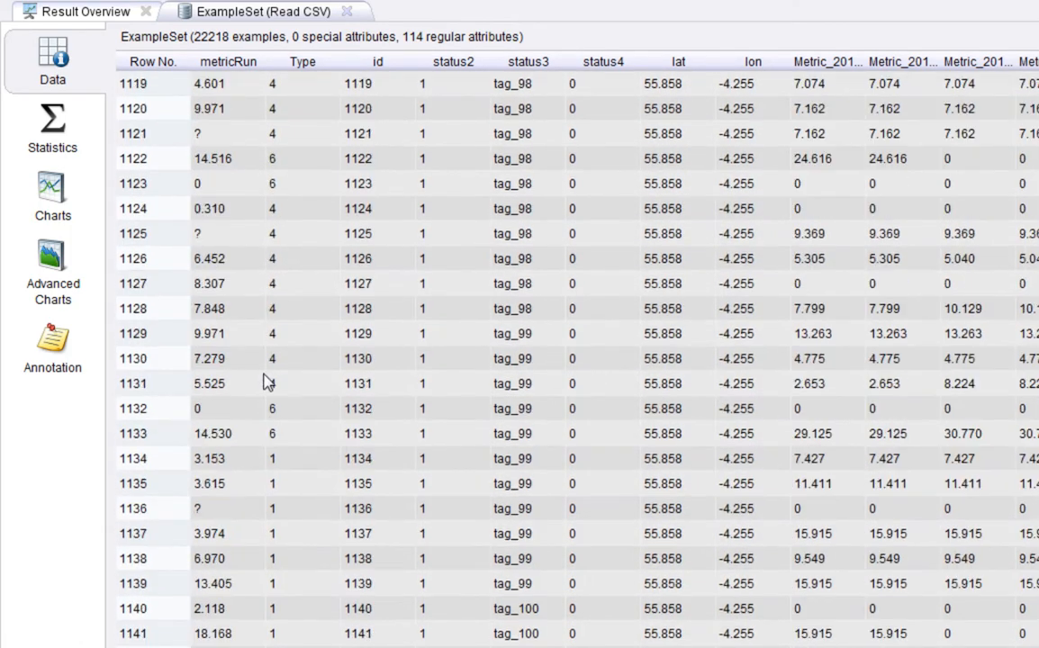
pyautogui.scroll(12, 268, 383)
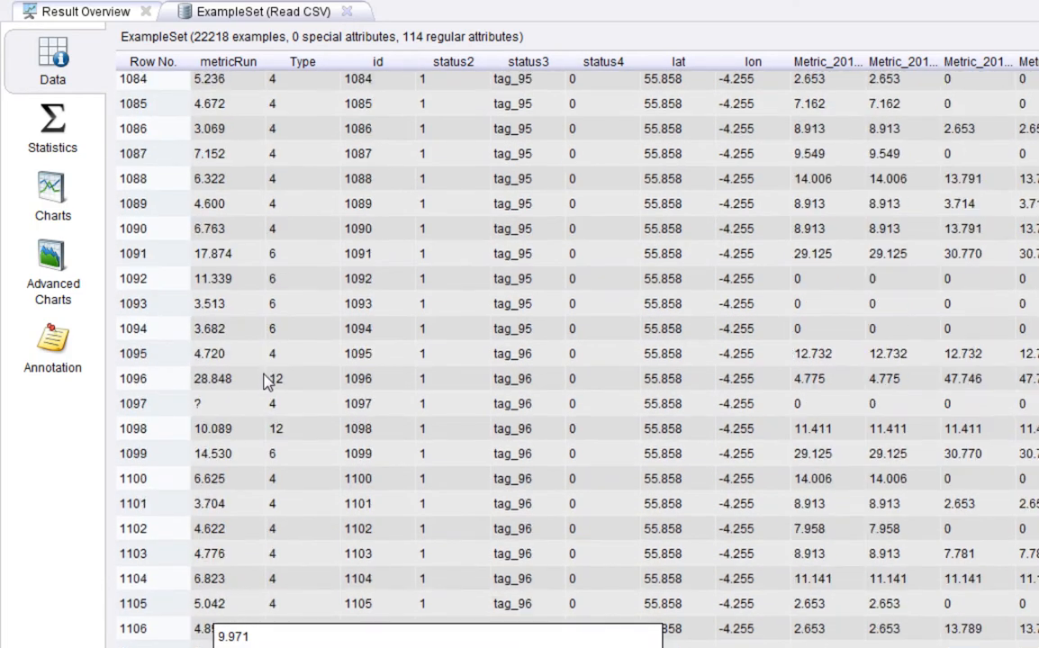
pyautogui.scroll(5, 269, 383)
pyautogui.scroll(1, 329, 286)
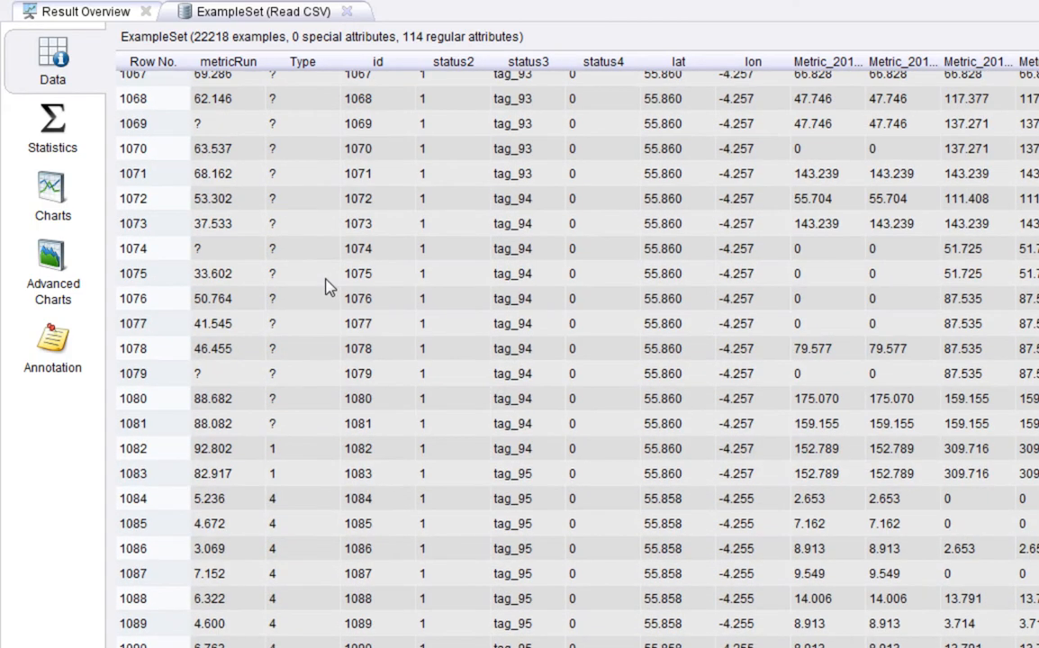
pyautogui.scroll(5, 328, 286)
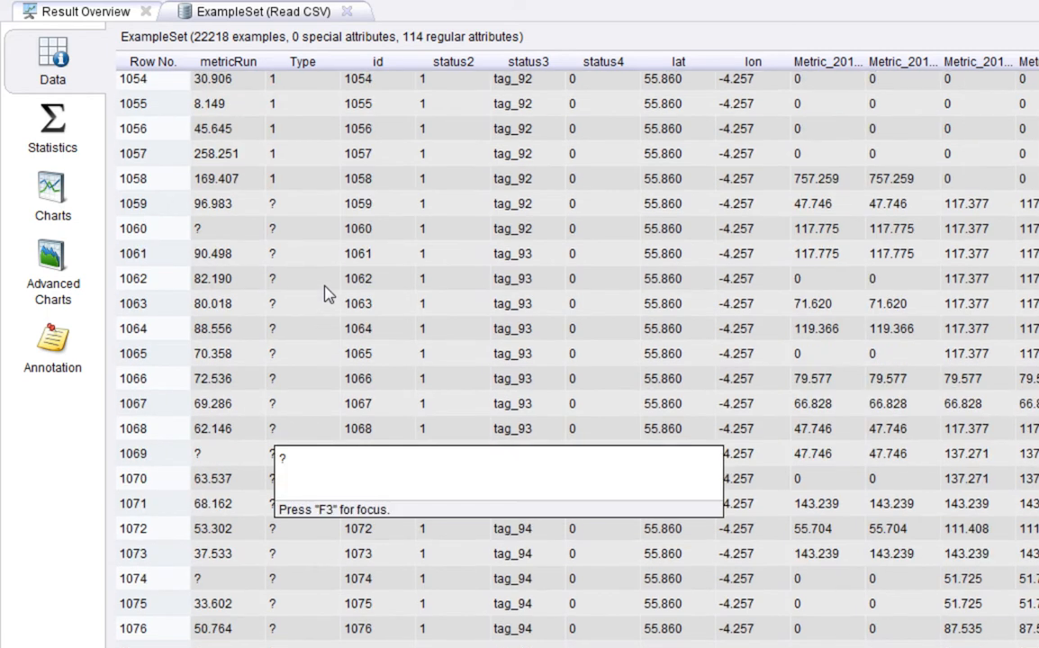
pyautogui.moveTo(304, 206); pyautogui.dragTo(302, 644)
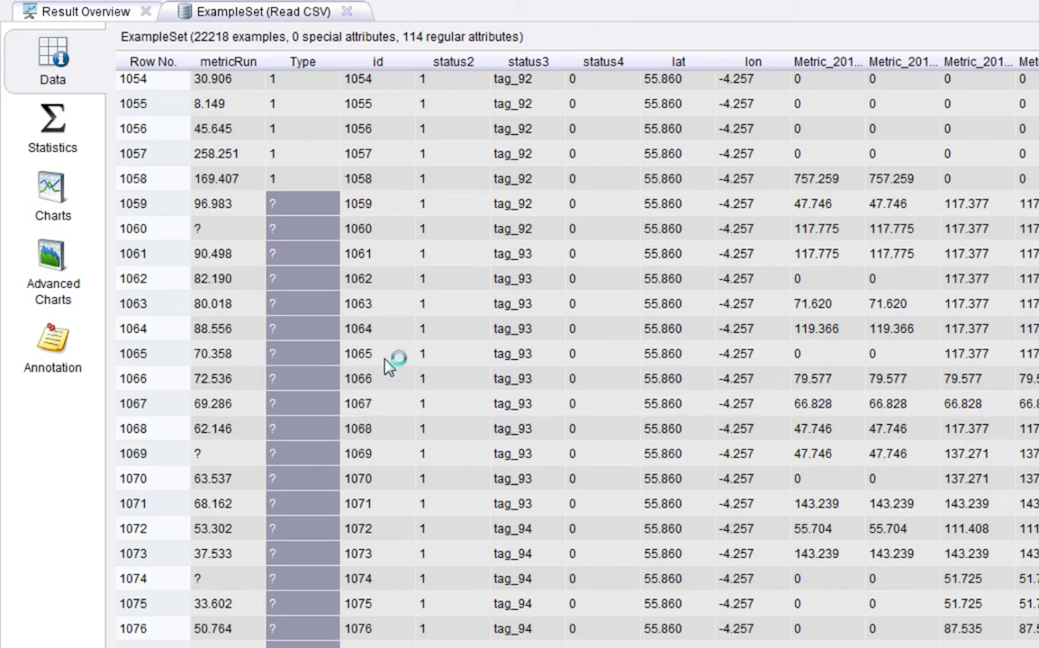
# In Read CSV's data set meta data, set the Type attribute (column 113) to polynominal, apply it and rerun the process
pyautogui.press('F8')
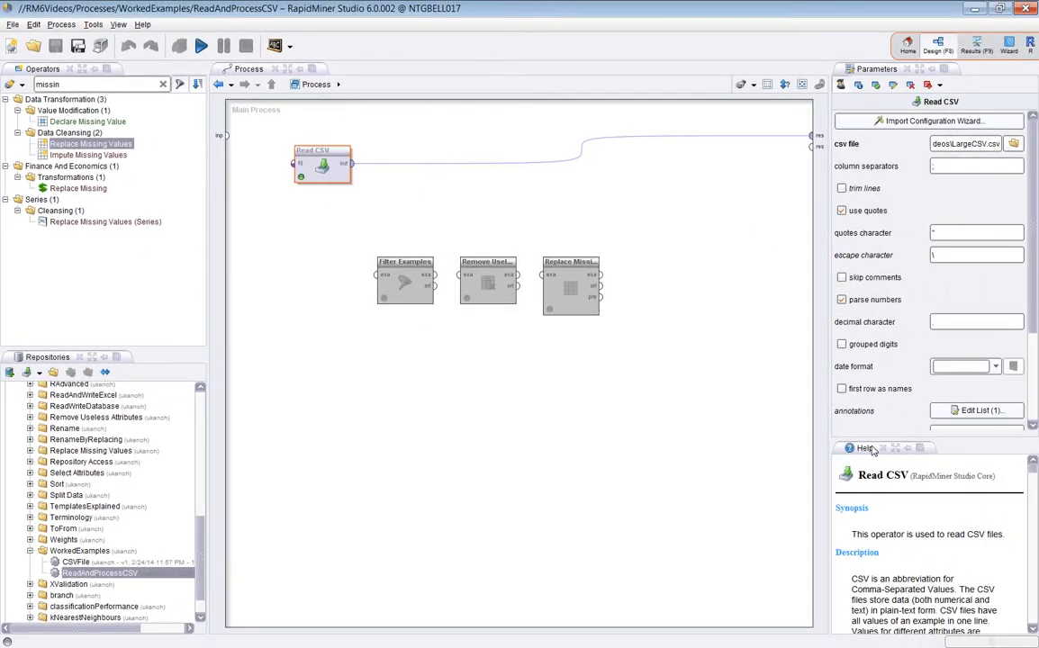
pyautogui.click(882, 448)
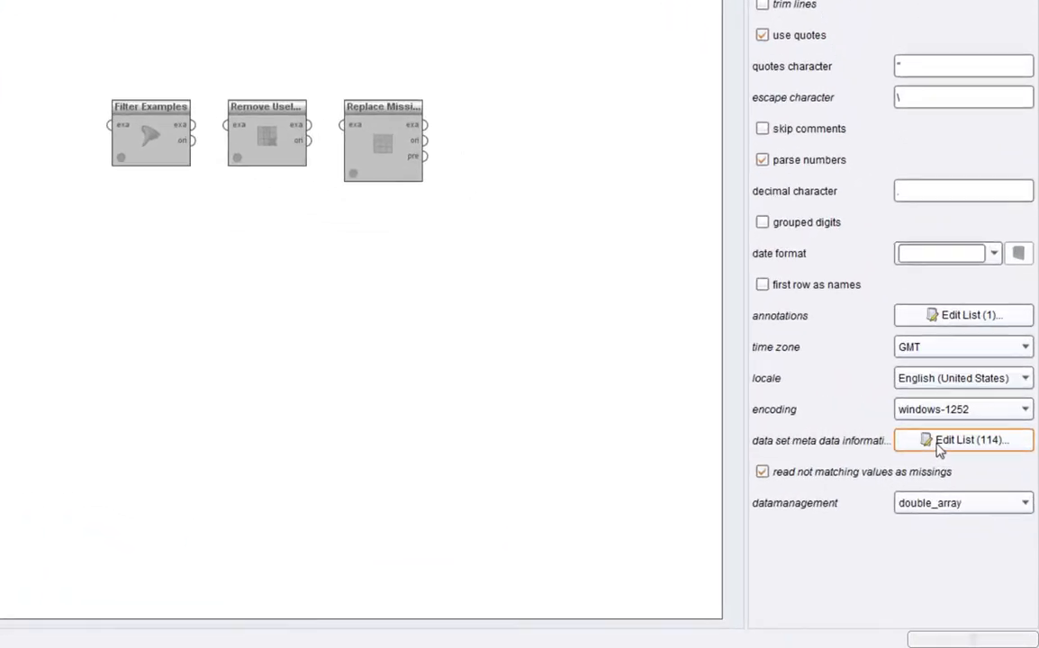
pyautogui.click(965, 501)
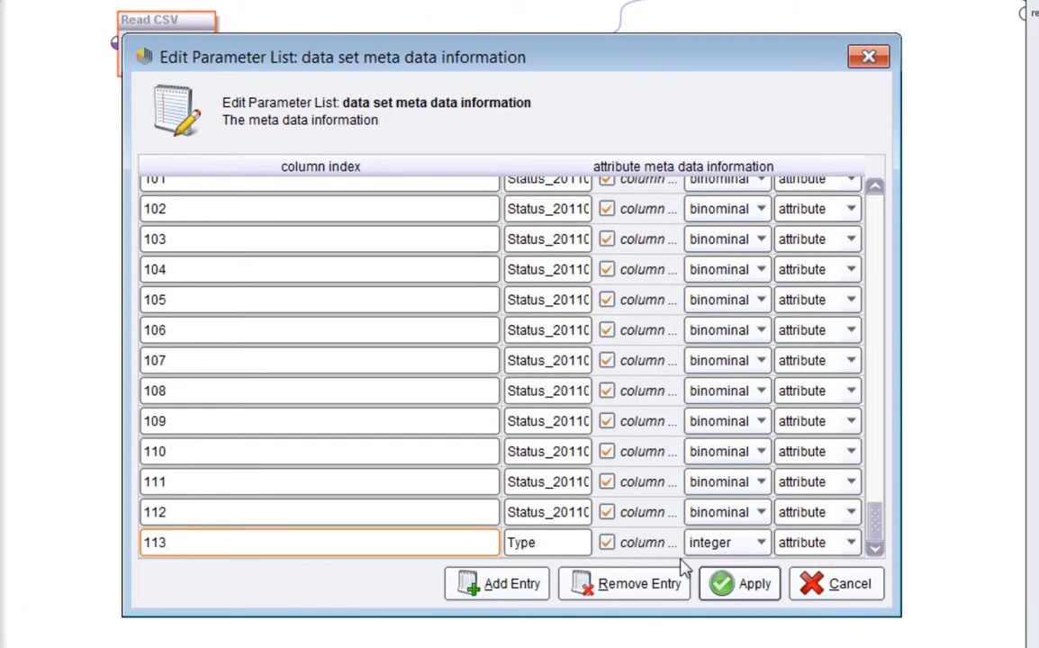
pyautogui.click(762, 545)
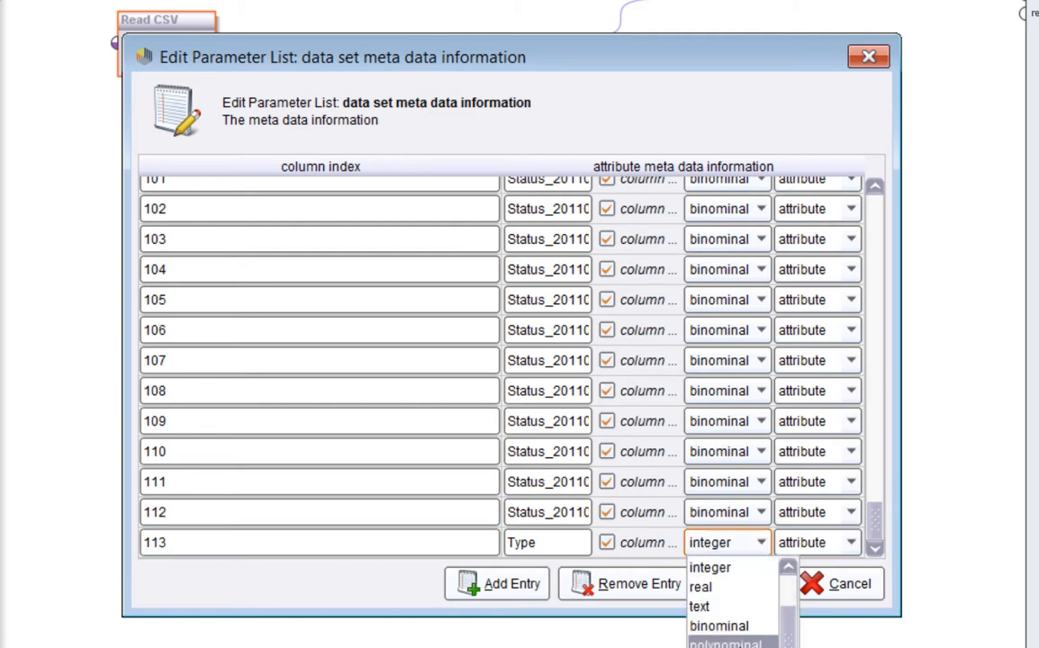
pyautogui.click(725, 642)
pyautogui.click(748, 586)
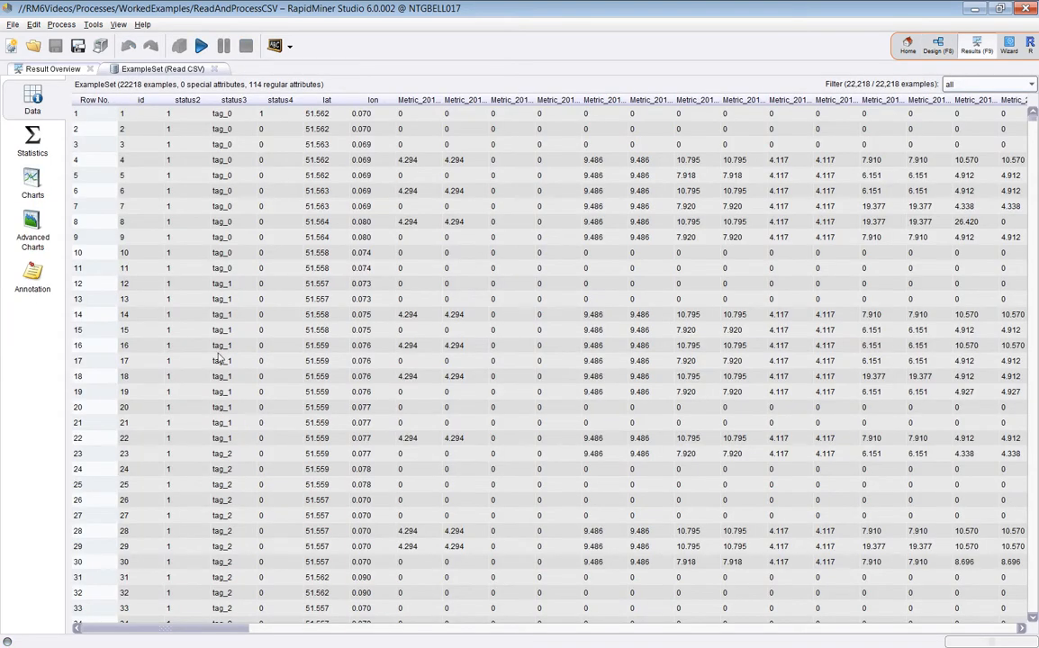
# Show statistics for only the attributes with missing values, and inspect the Type column in the reimported data
pyautogui.click(27, 135)
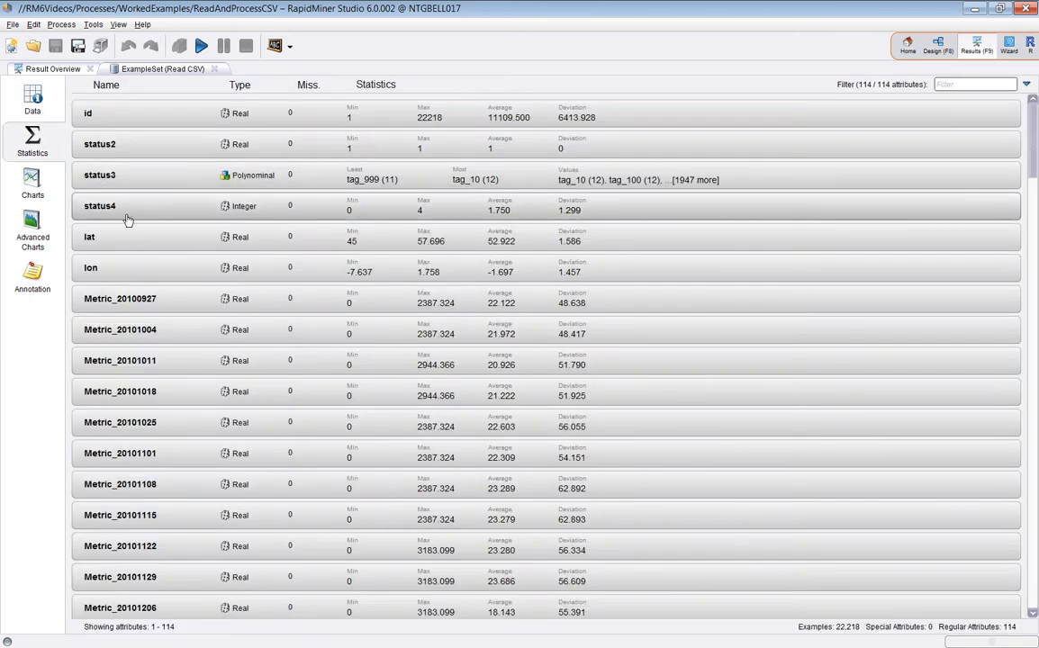
pyautogui.click(1027, 85)
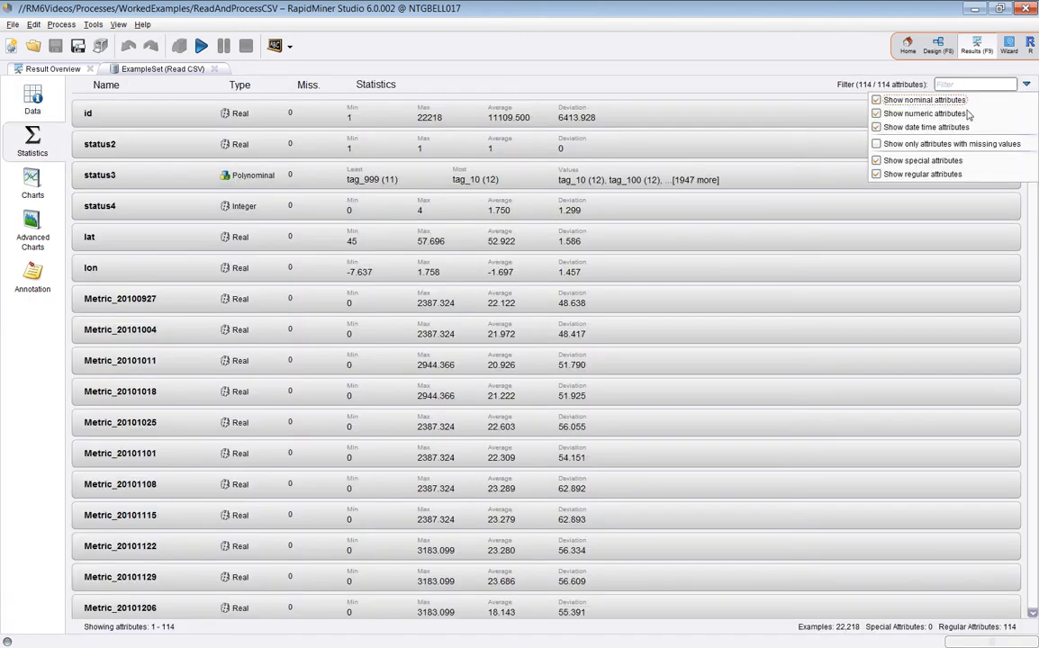
pyautogui.click(947, 146)
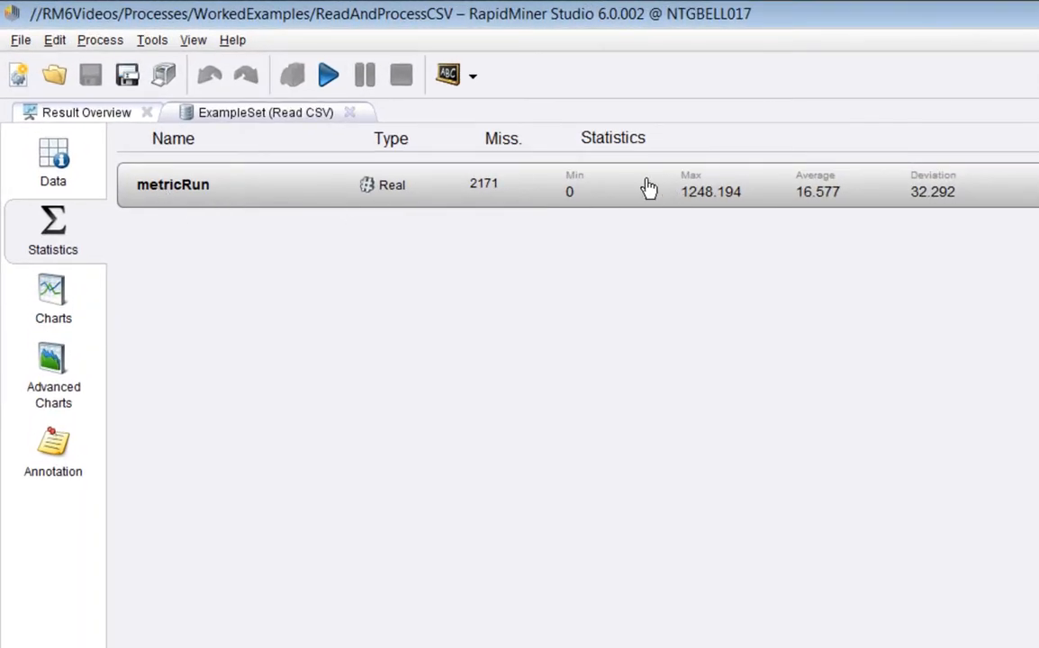
pyautogui.click(53, 166)
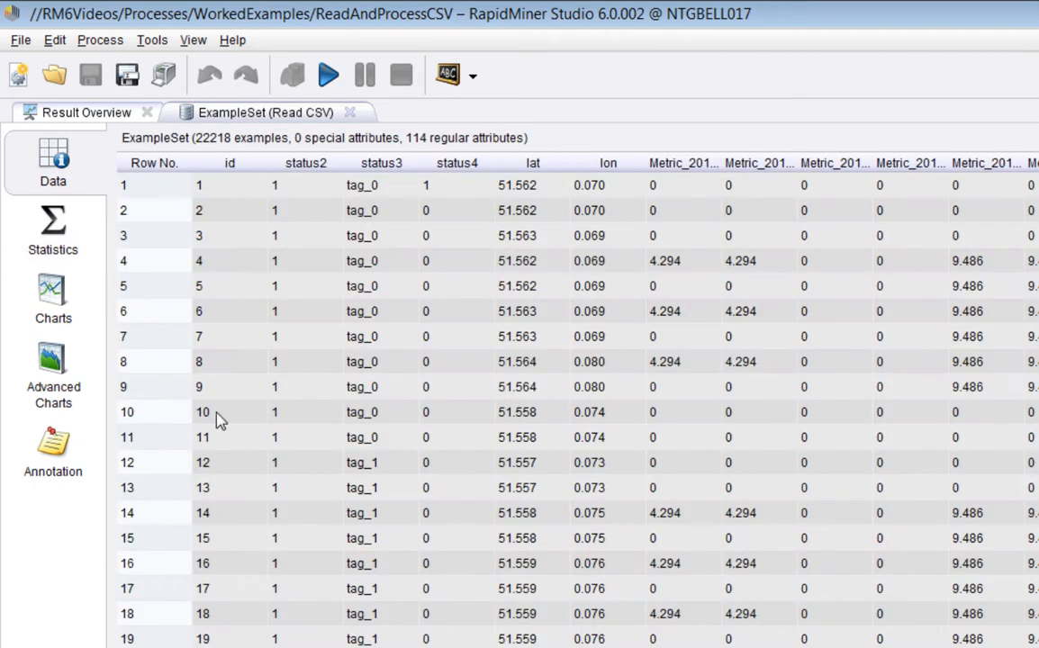
pyautogui.hscroll(20, 576, 396)
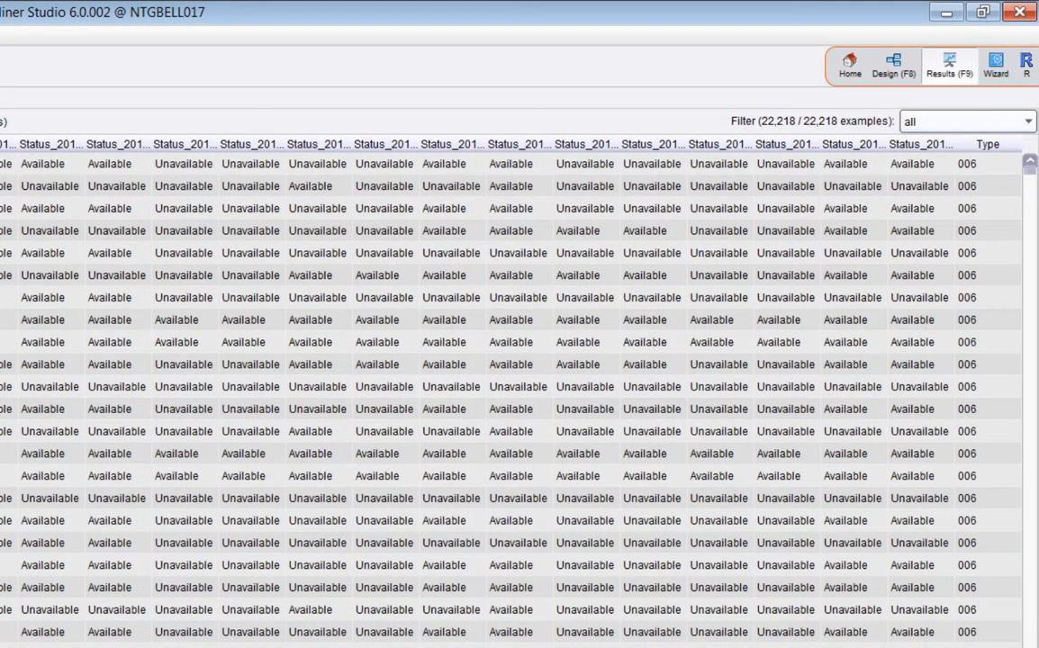
# Return to the statistics and show all attributes again instead of only those with missing values, down to the Type attribute
pyautogui.moveTo(1033, 171); pyautogui.dragTo(1031, 420)
pyautogui.click(27, 132)
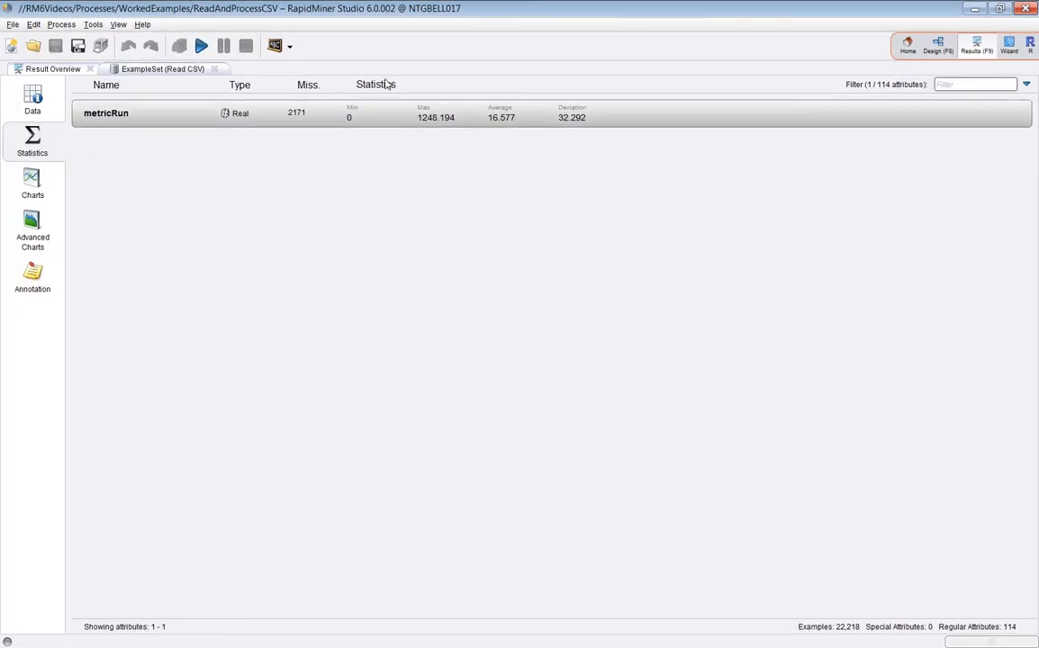
pyautogui.click(927, 83)
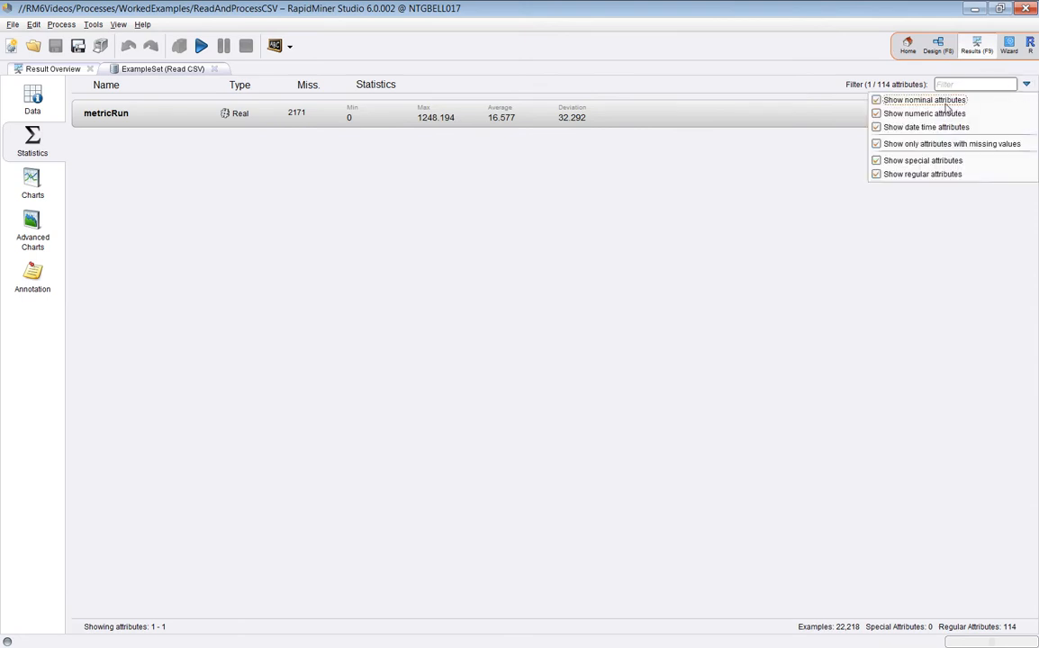
pyautogui.click(875, 144)
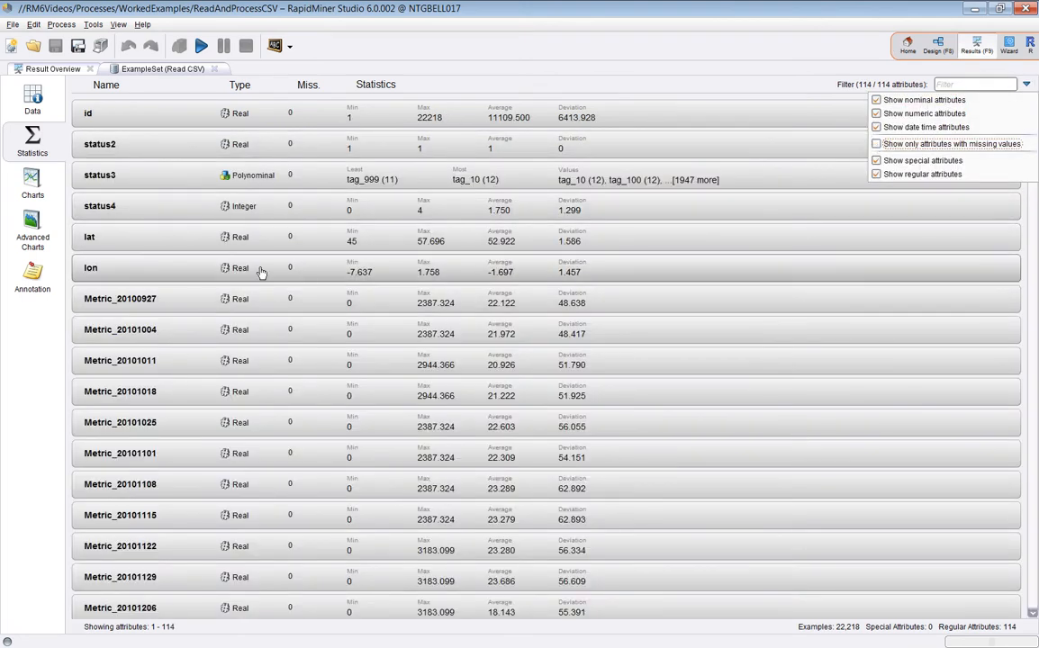
pyautogui.click(1031, 189)
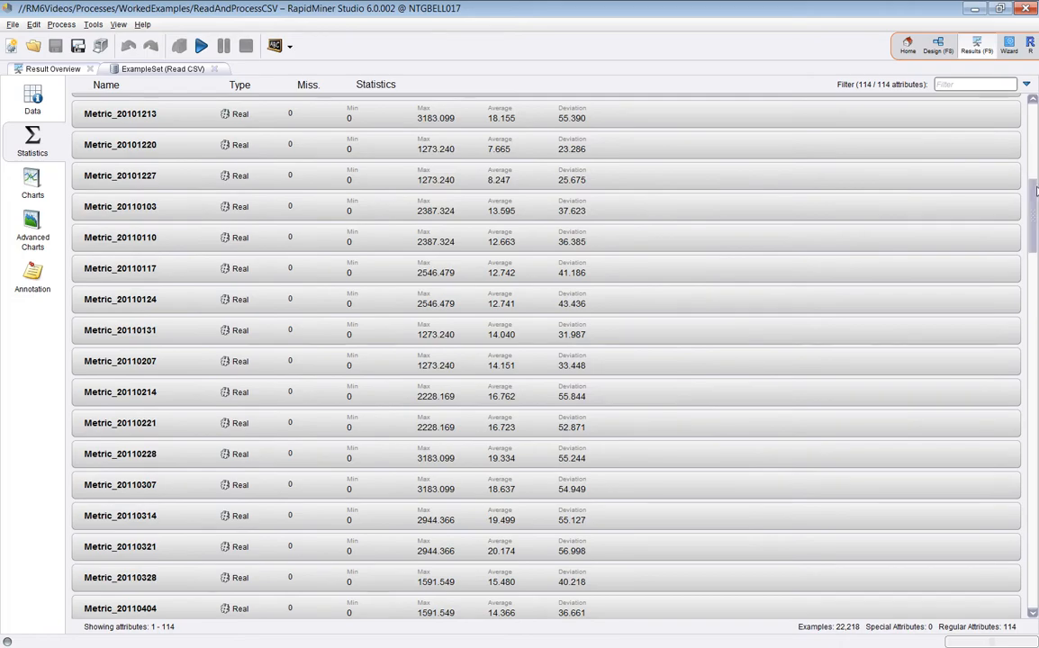
pyautogui.moveTo(1035, 191); pyautogui.dragTo(1035, 558)
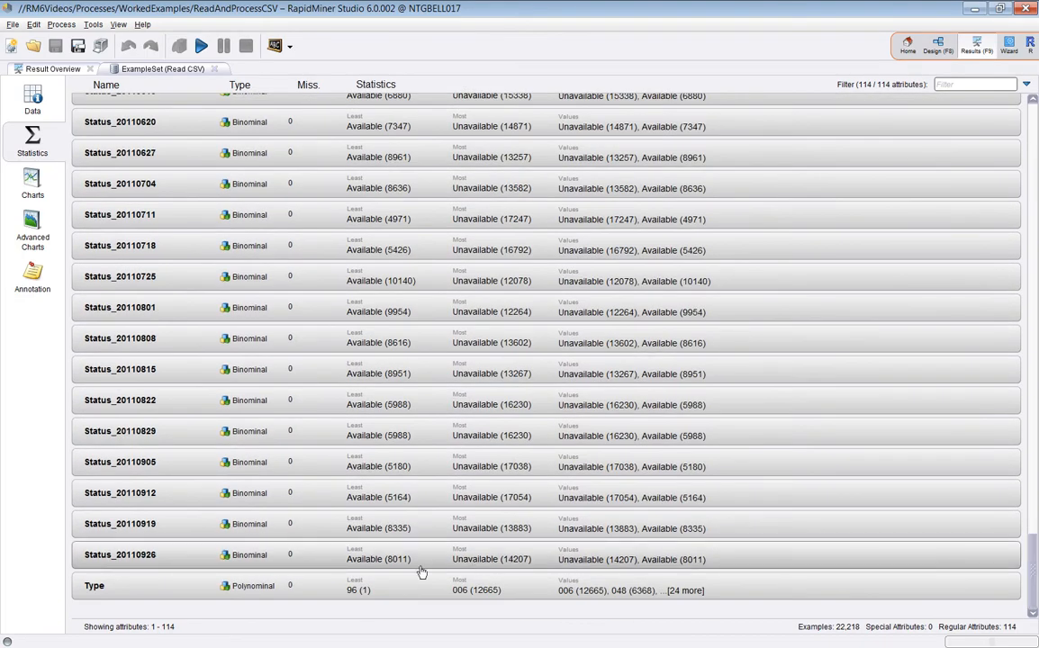
# Expand the Type attribute's statistics and examine its full list of nominal values and counts, including B48, B96, PV6, PA and 006
pyautogui.click(230, 585)
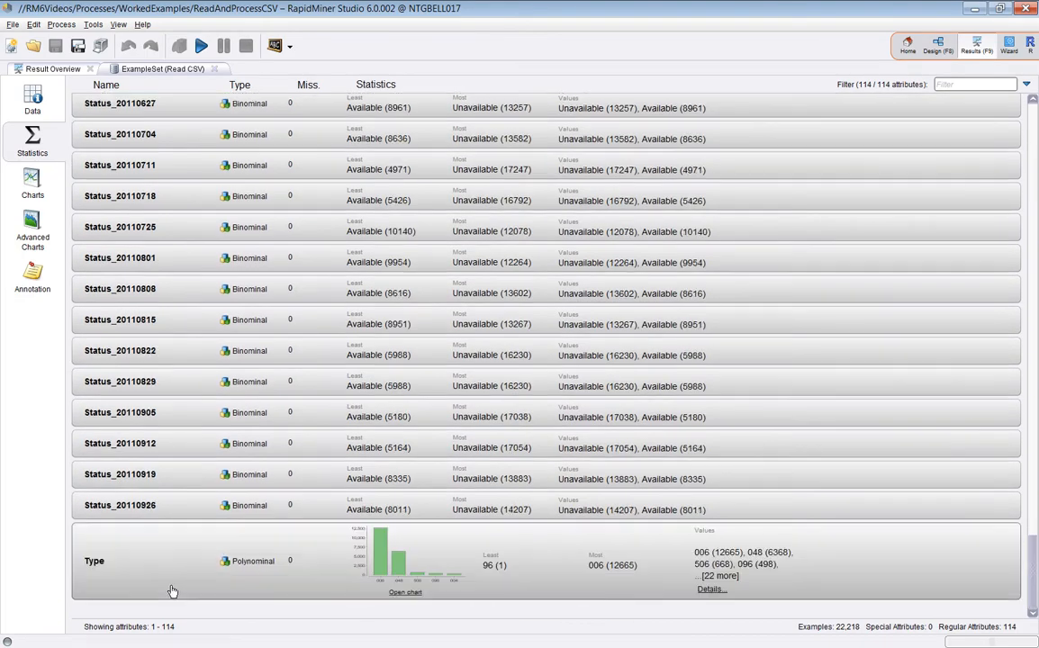
pyautogui.click(703, 590)
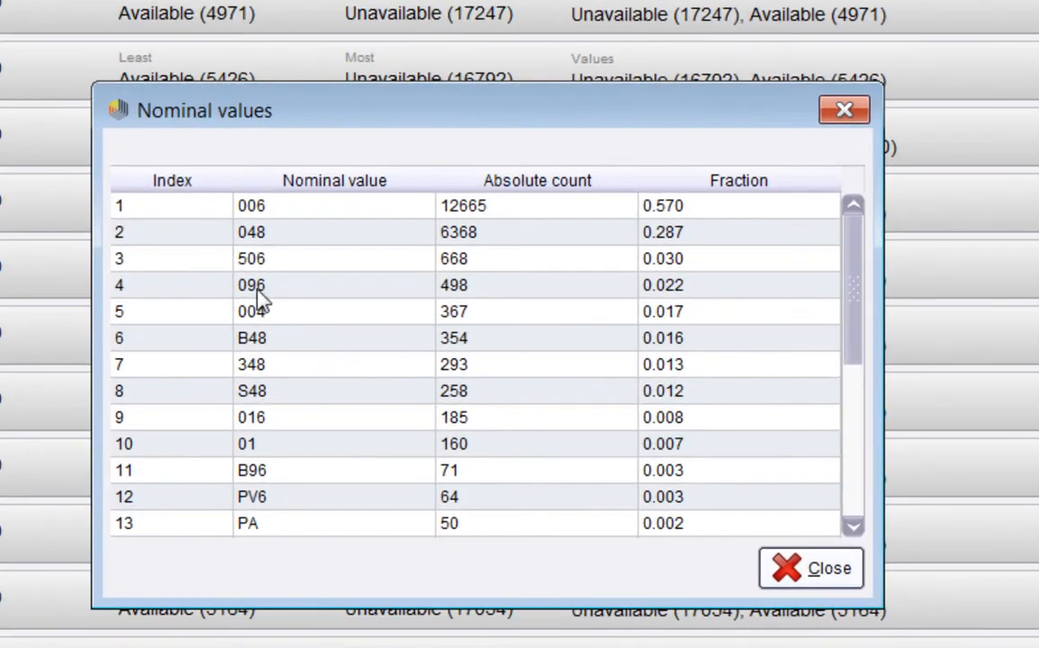
pyautogui.click(276, 344)
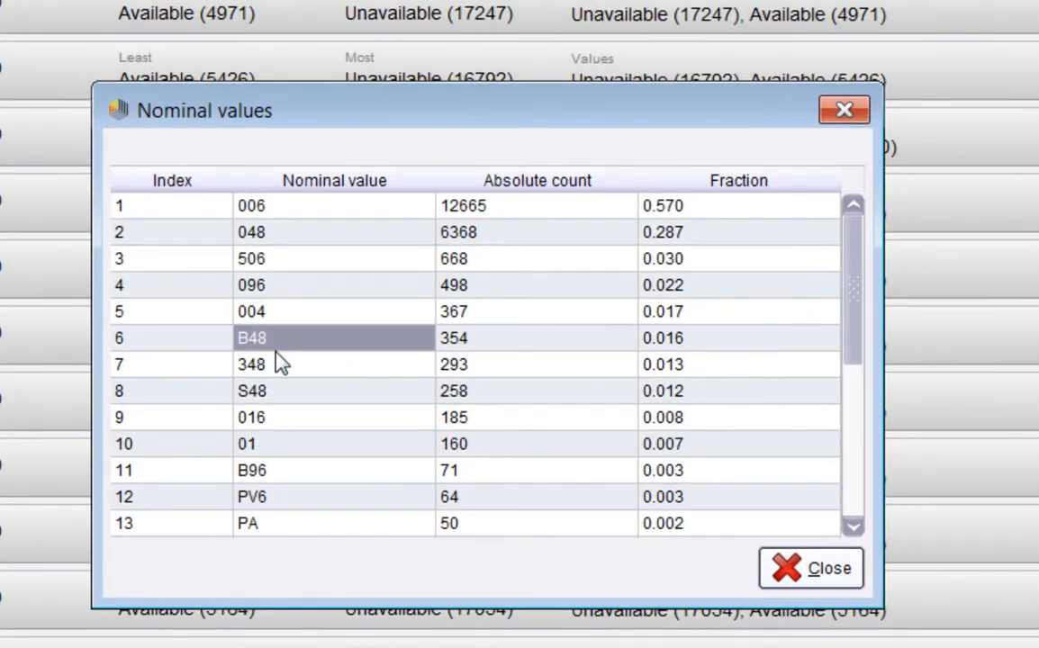
pyautogui.click(270, 477)
pyautogui.click(274, 503)
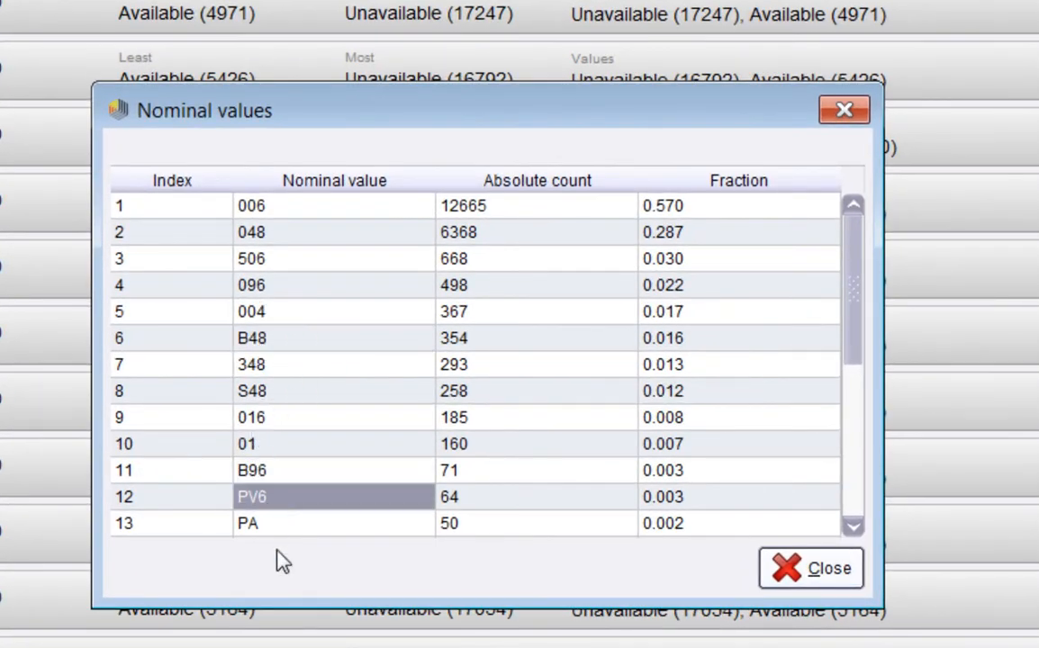
pyautogui.click(282, 528)
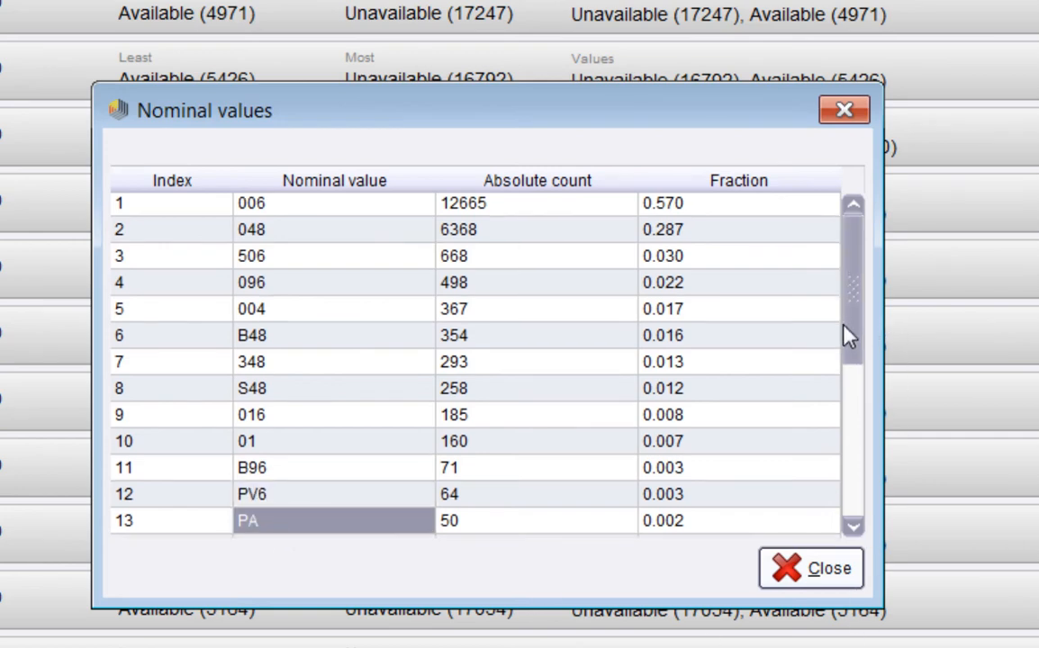
pyautogui.moveTo(849, 335); pyautogui.dragTo(871, 360)
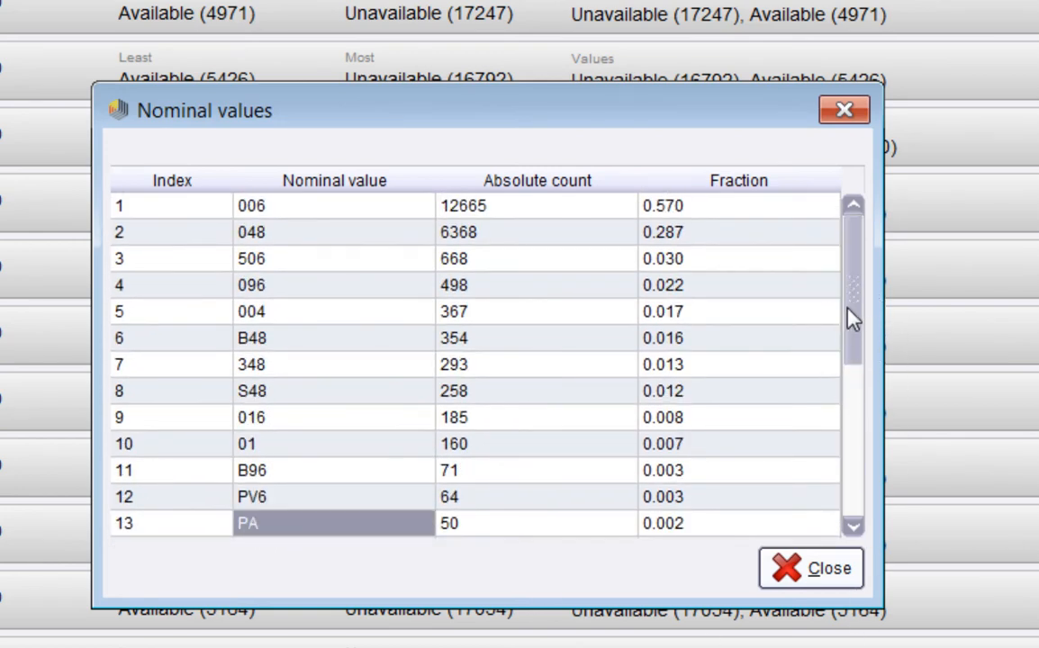
pyautogui.moveTo(853, 318); pyautogui.dragTo(829, 211)
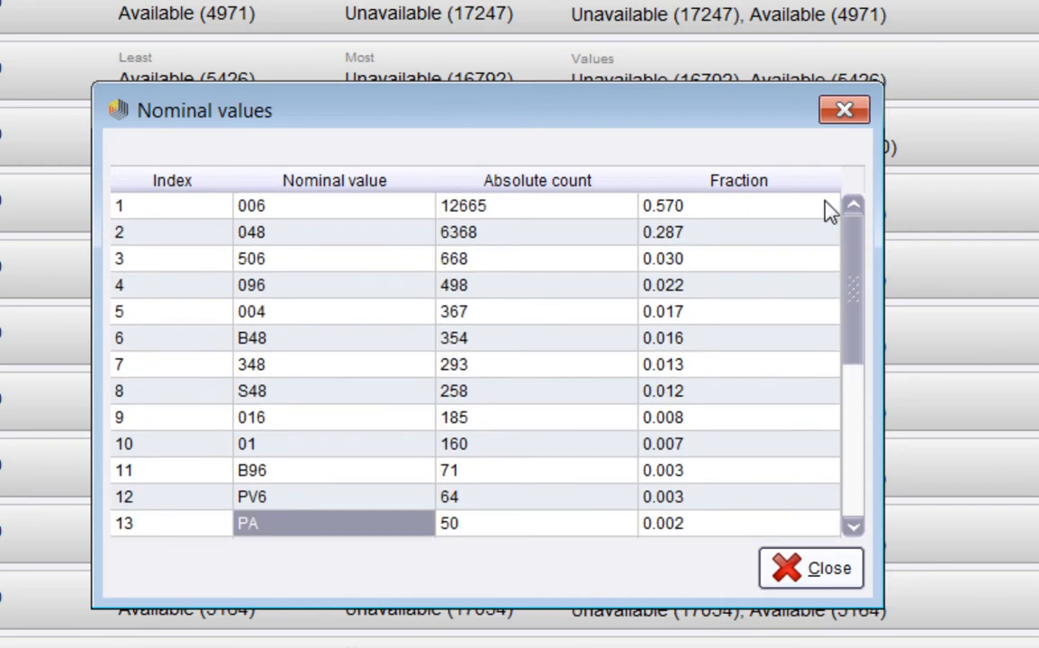
pyautogui.moveTo(311, 213); pyautogui.dragTo(531, 215)
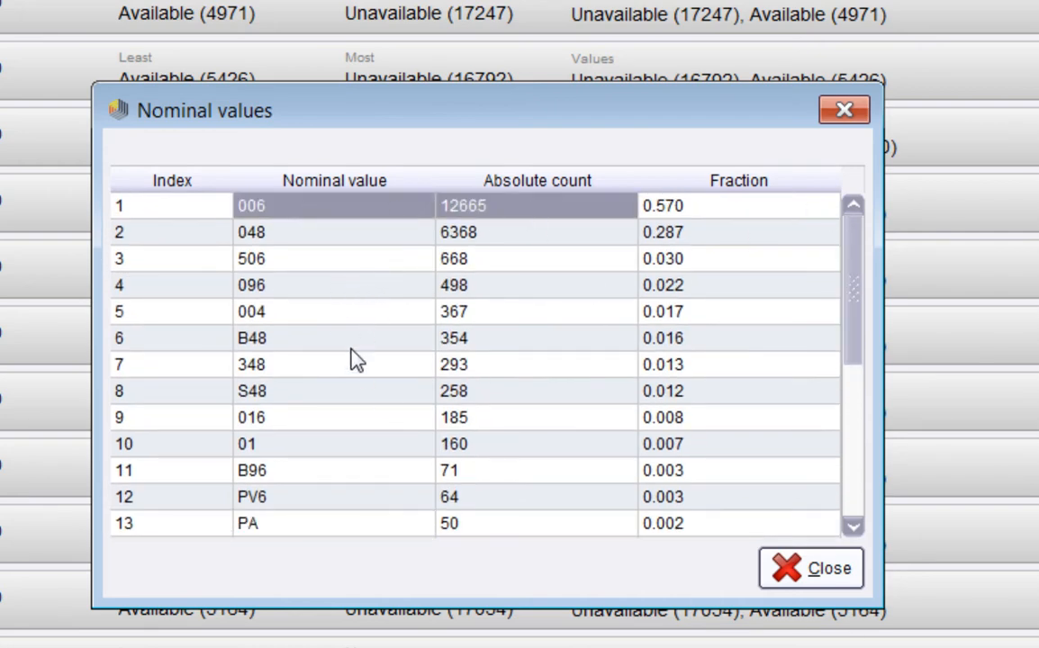
pyautogui.click(842, 585)
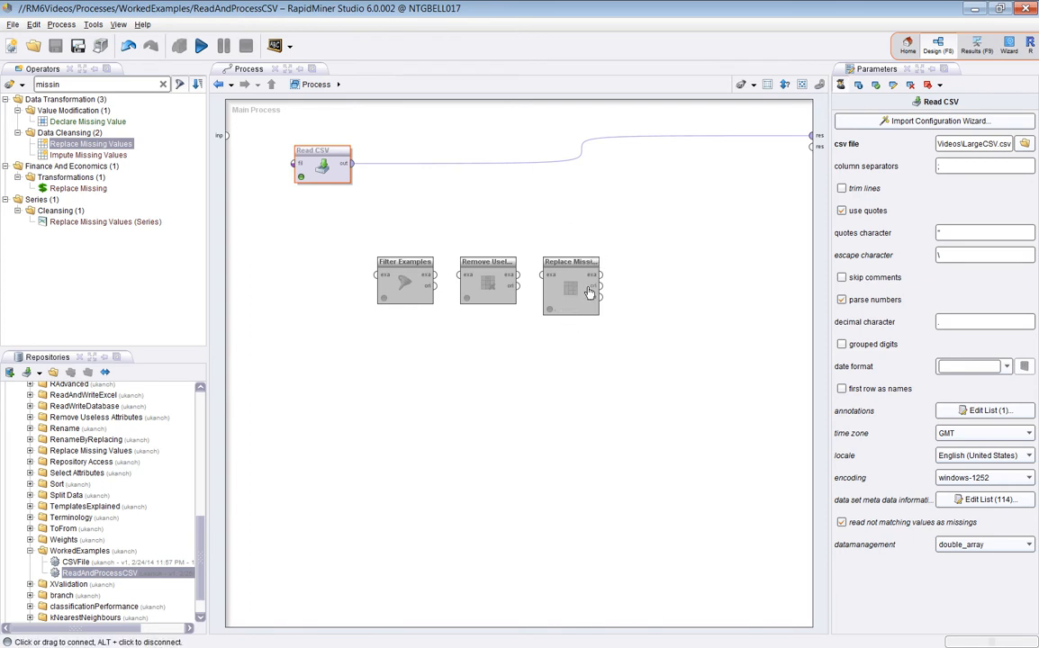
# Insert Replace Missing Values between Read CSV and the process result, restricting it to the single attribute metricRun
pyautogui.moveTo(544, 272); pyautogui.dragTo(420, 159)
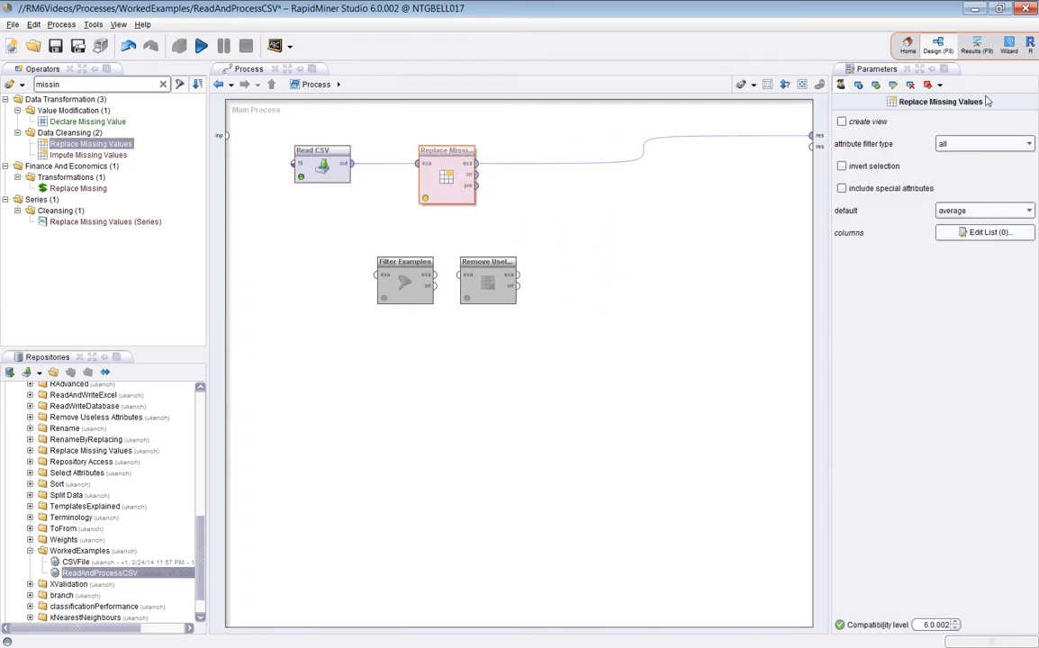
pyautogui.click(1025, 143)
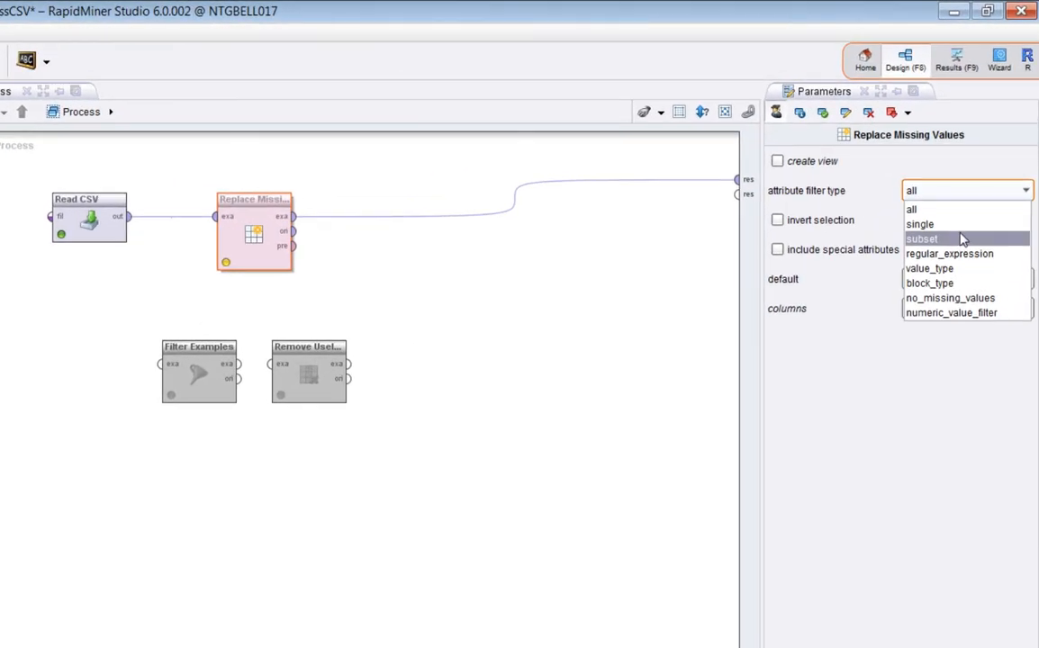
pyautogui.click(961, 226)
pyautogui.click(1027, 220)
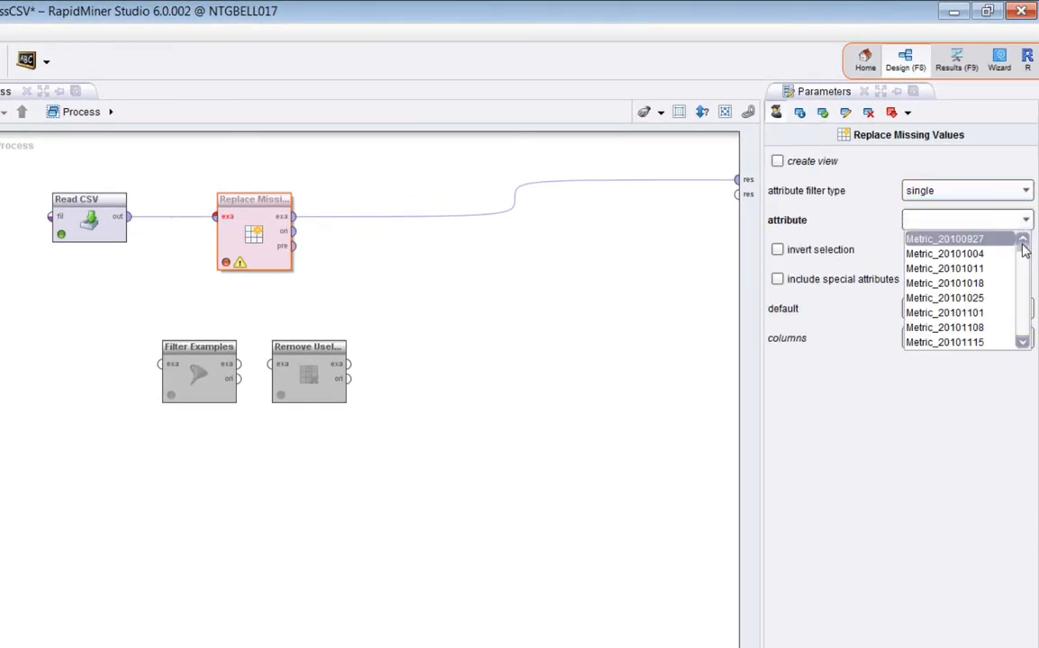
pyautogui.scroll(-10, 963, 306)
pyautogui.click(929, 297)
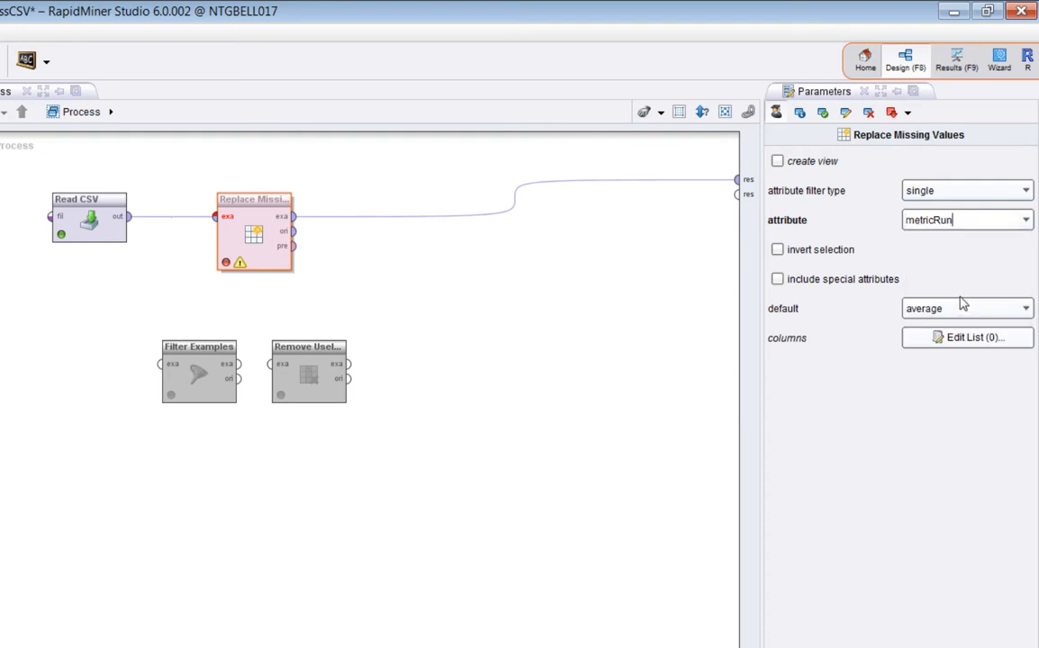
pyautogui.click(459, 322)
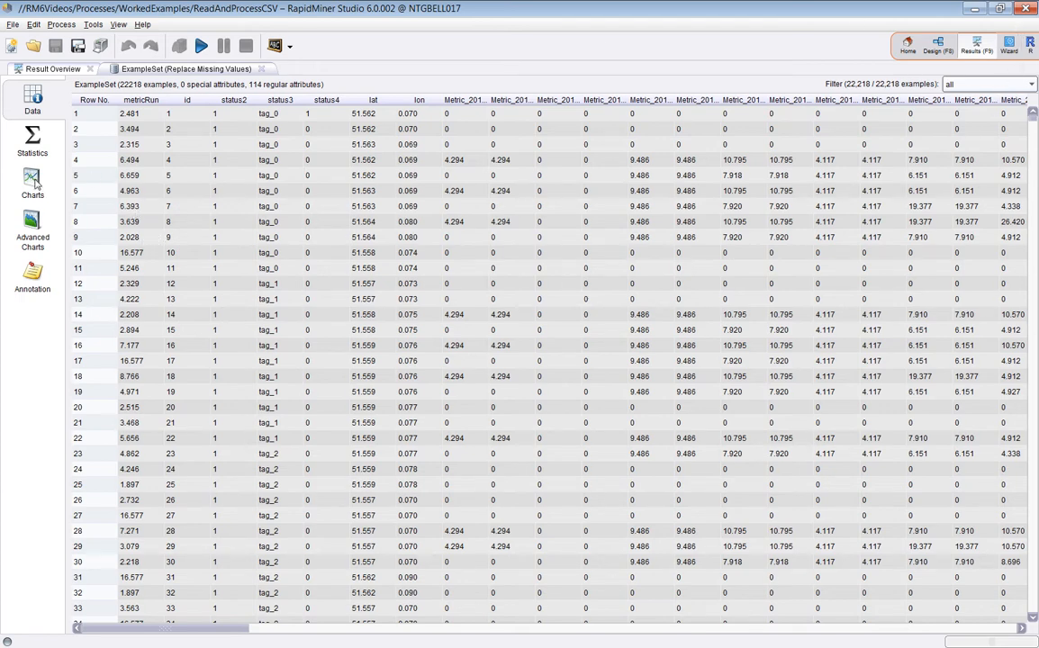
# Check the metricRun statistics for missing values in the new result and review the process design
pyautogui.click(22, 131)
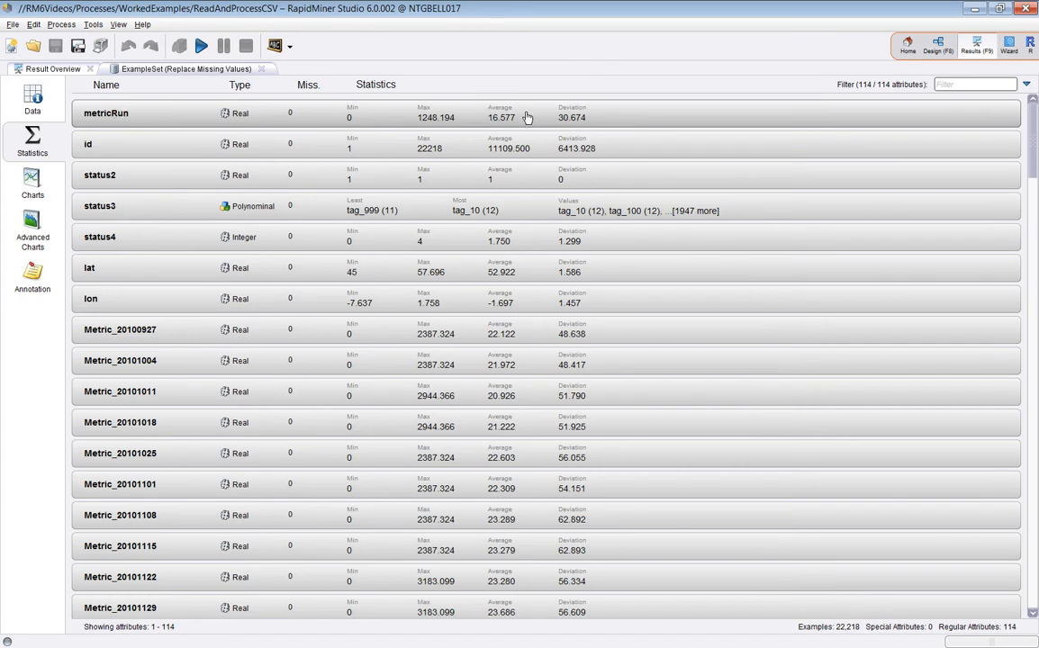
pyautogui.click(937, 45)
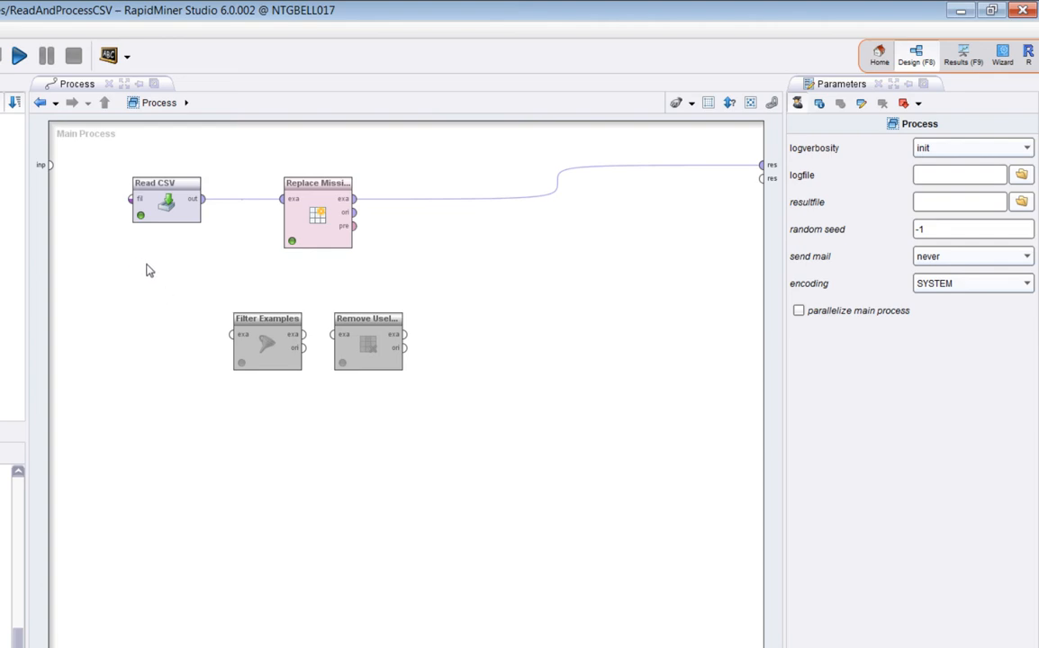
pyautogui.click(960, 61)
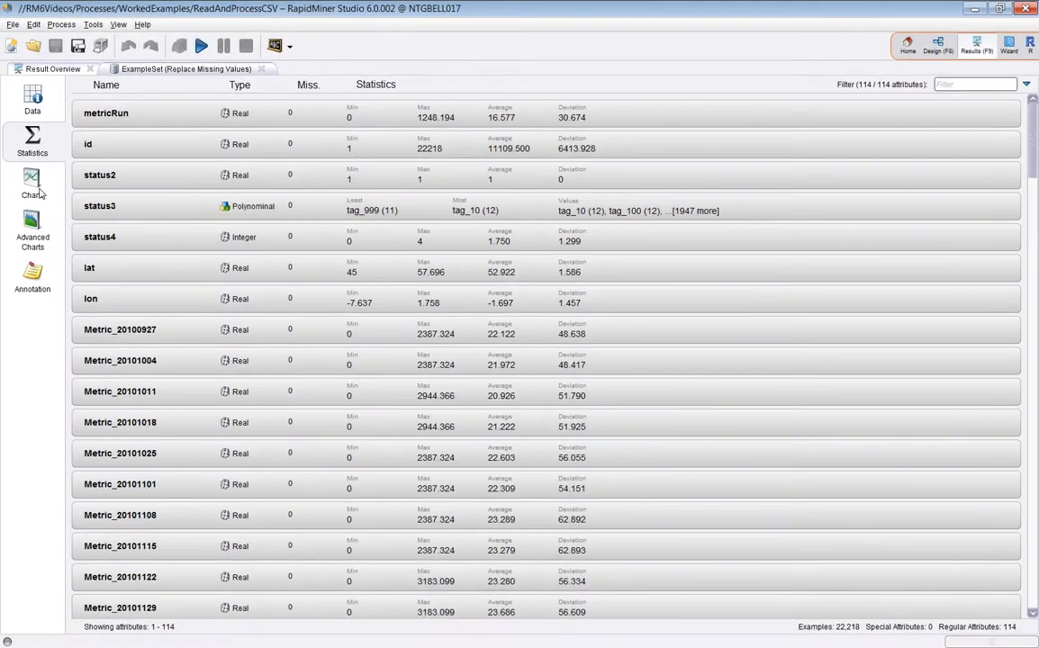
# Plot lat on the numerical axis against lon as domain dimension in an advanced chart, and examine the two isolated southernmost points
pyautogui.click(32, 233)
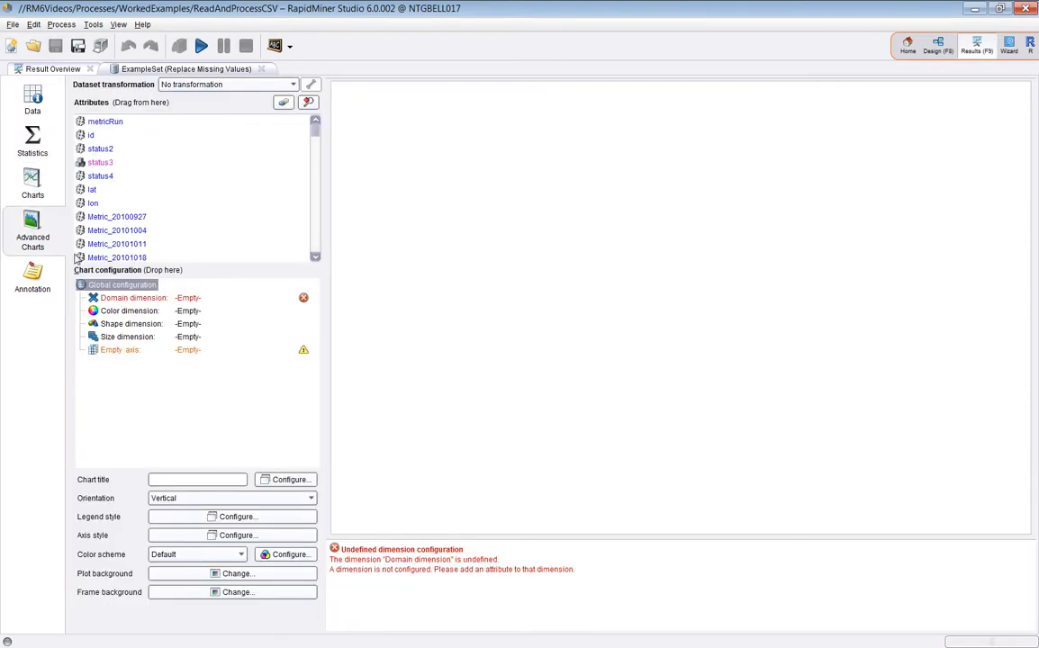
pyautogui.click(93, 200)
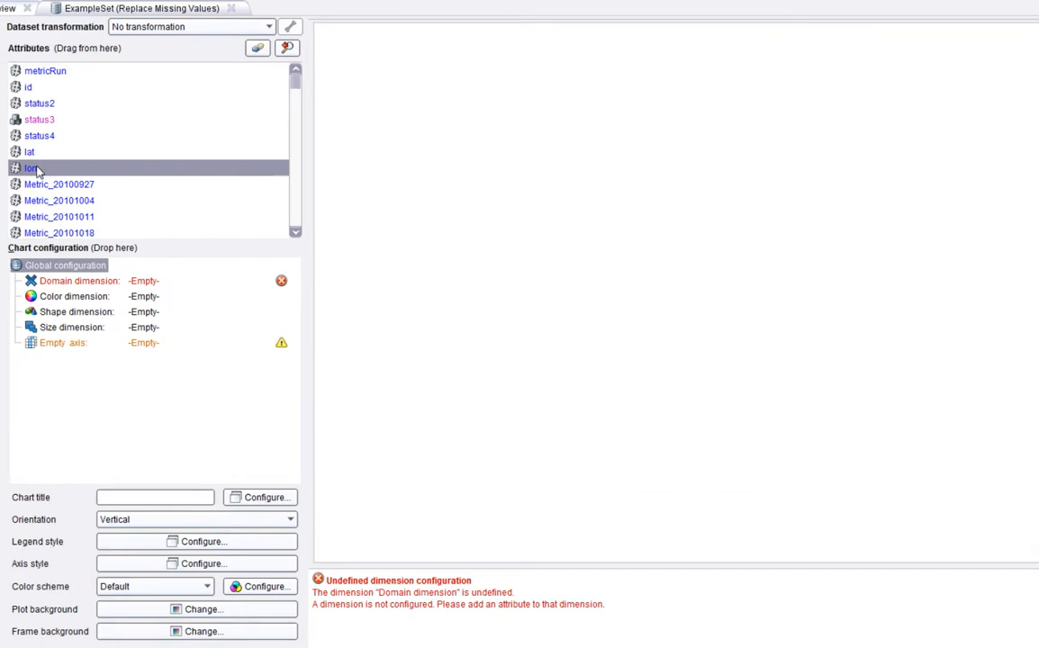
pyautogui.moveTo(36, 171); pyautogui.dragTo(70, 288)
pyautogui.moveTo(30, 135); pyautogui.dragTo(81, 355)
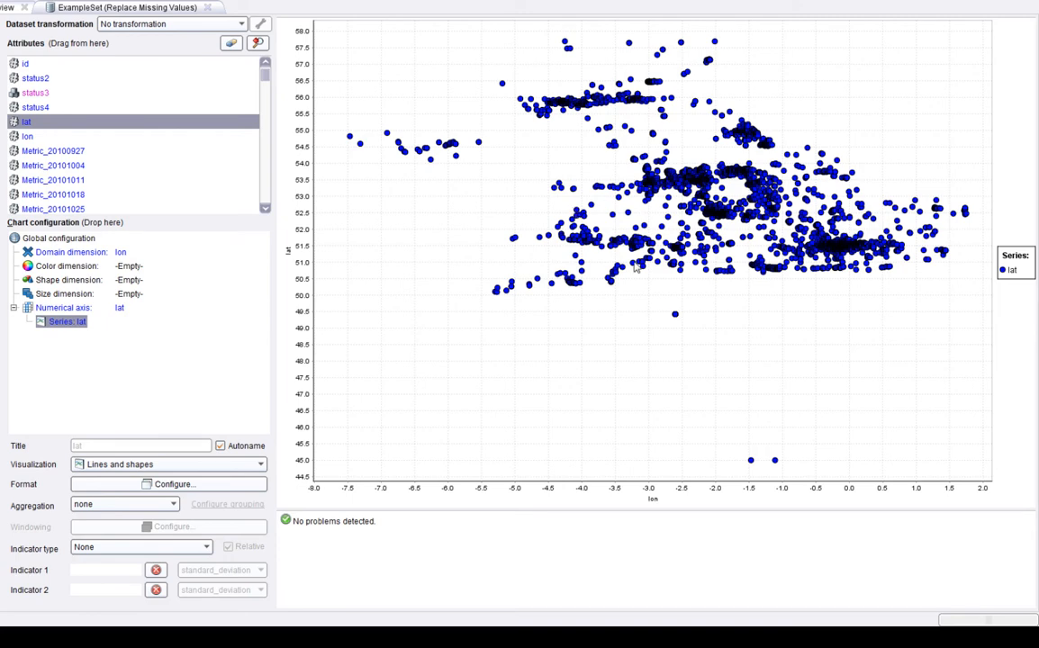
pyautogui.moveTo(731, 437); pyautogui.dragTo(795, 479)
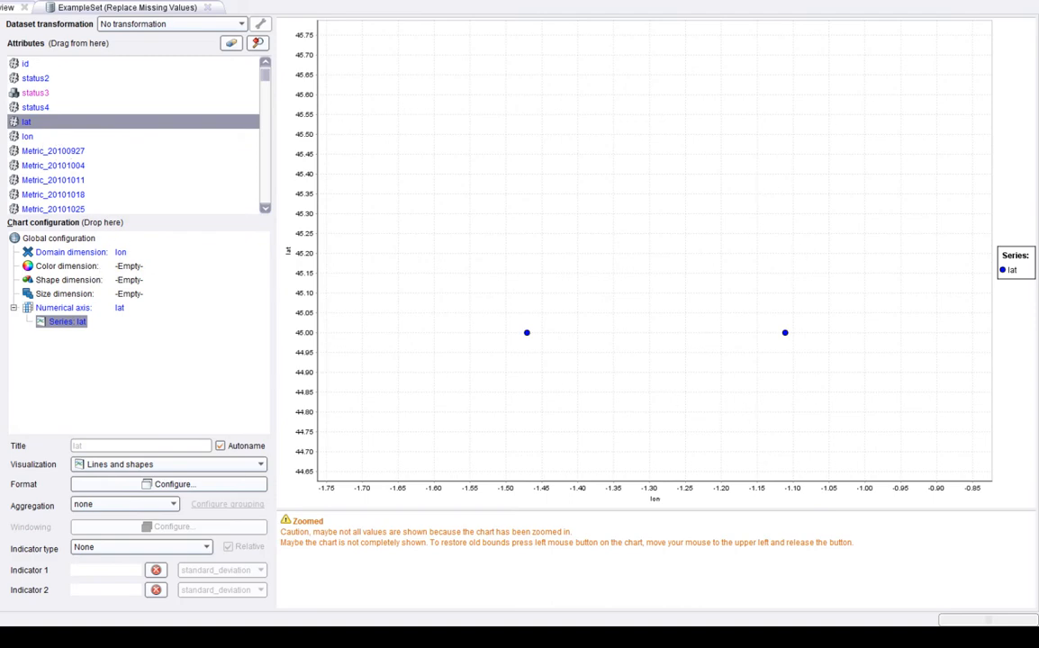
# Insert Filter Examples between Read CSV and Replace Missing Values, and check its filter condition on lat
pyautogui.press('F8')
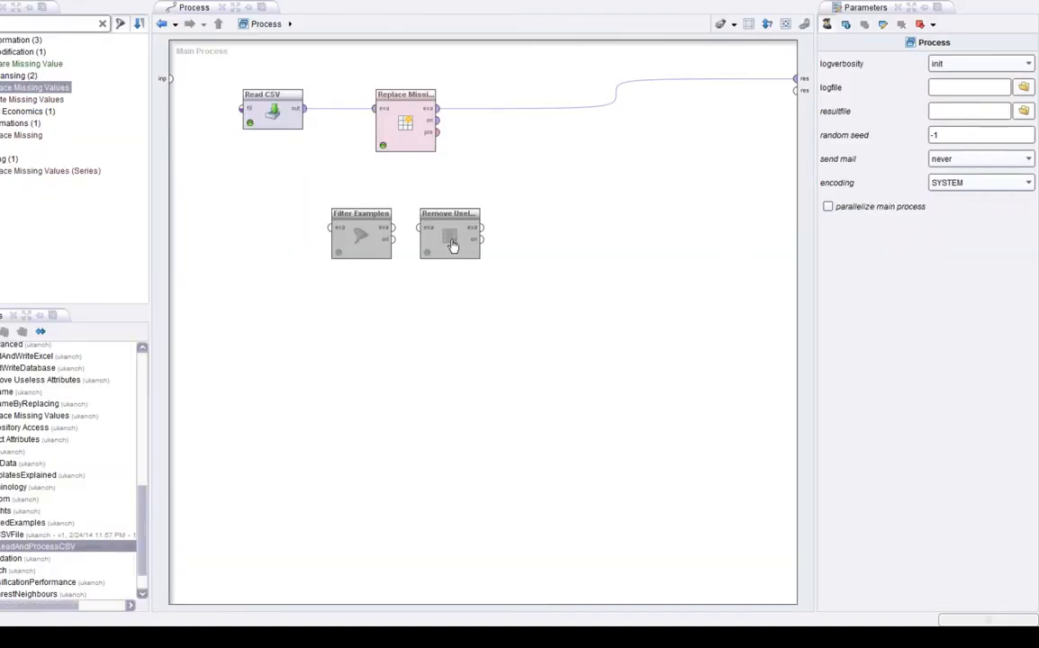
pyautogui.moveTo(379, 99); pyautogui.dragTo(512, 99)
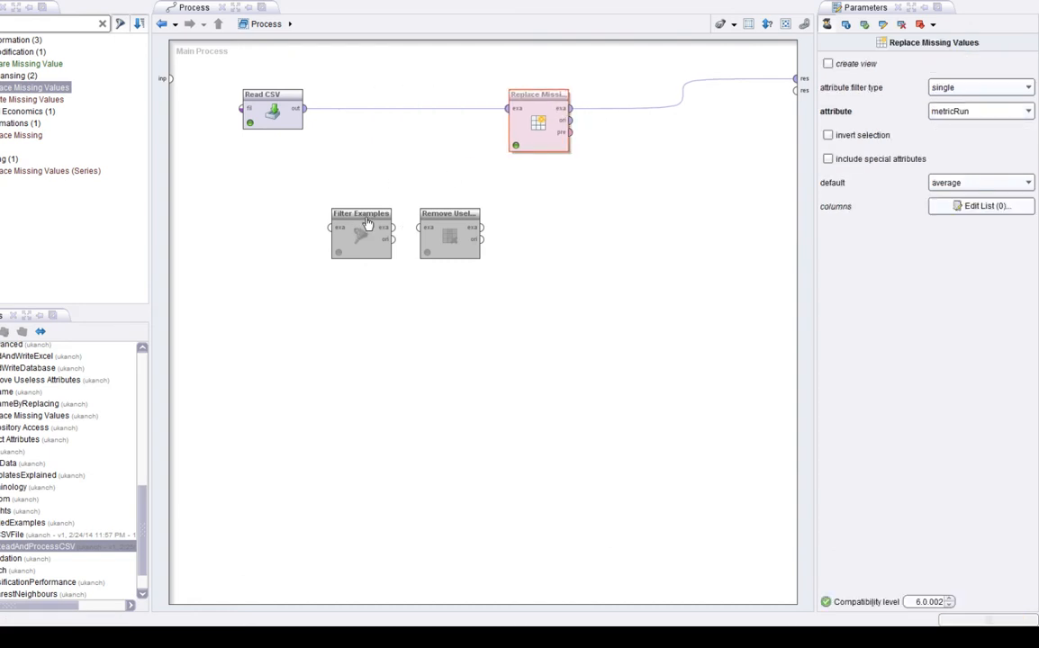
pyautogui.moveTo(366, 224); pyautogui.dragTo(385, 112)
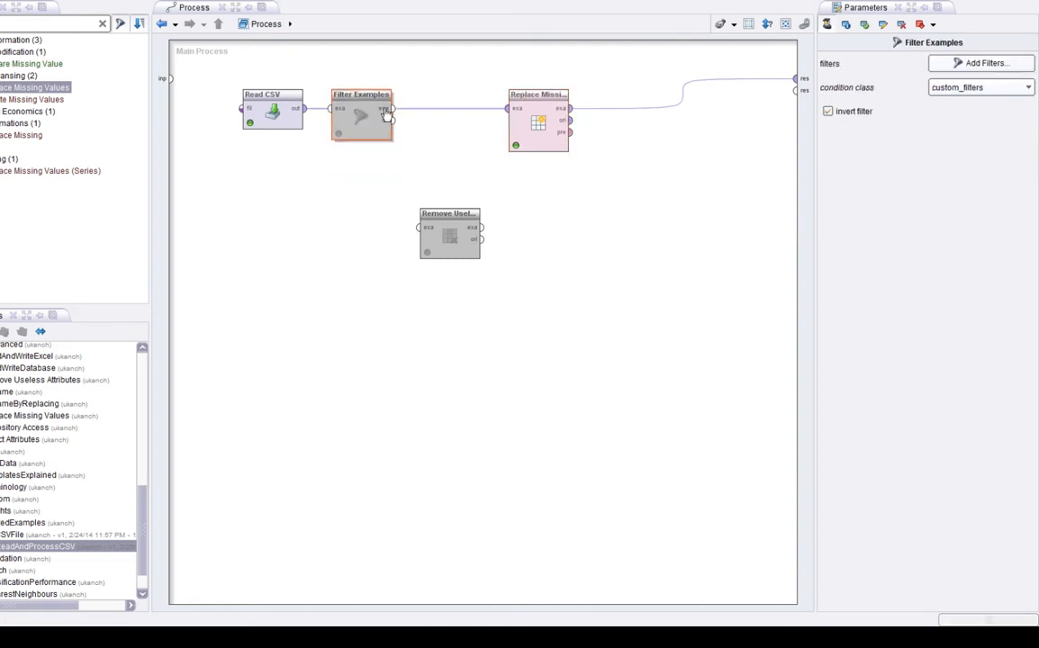
pyautogui.click(983, 63)
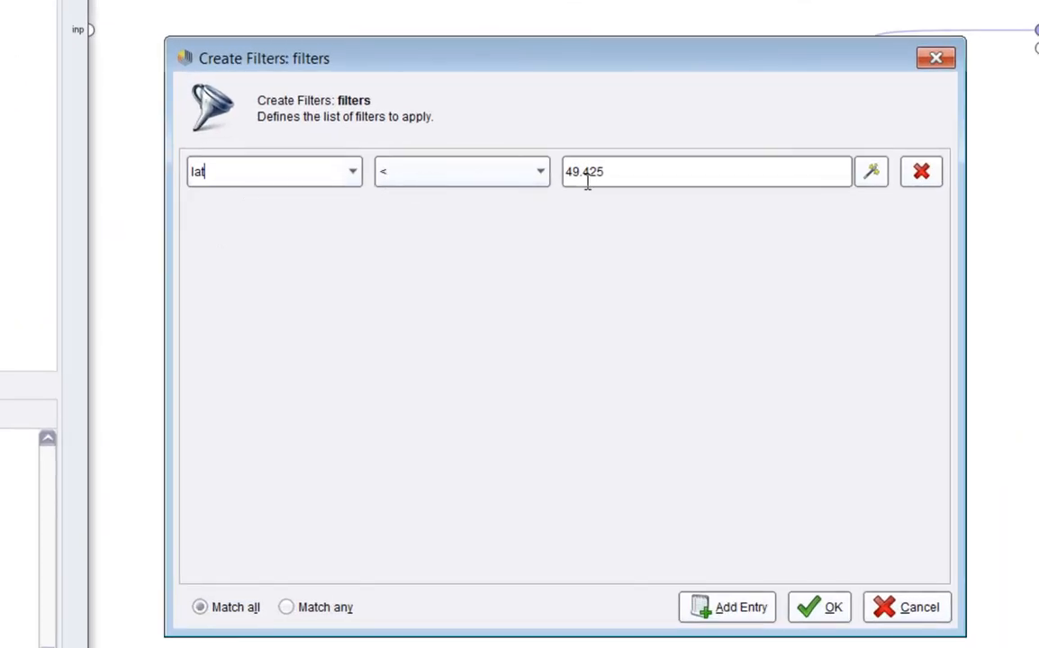
pyautogui.moveTo(605, 172); pyautogui.dragTo(533, 178)
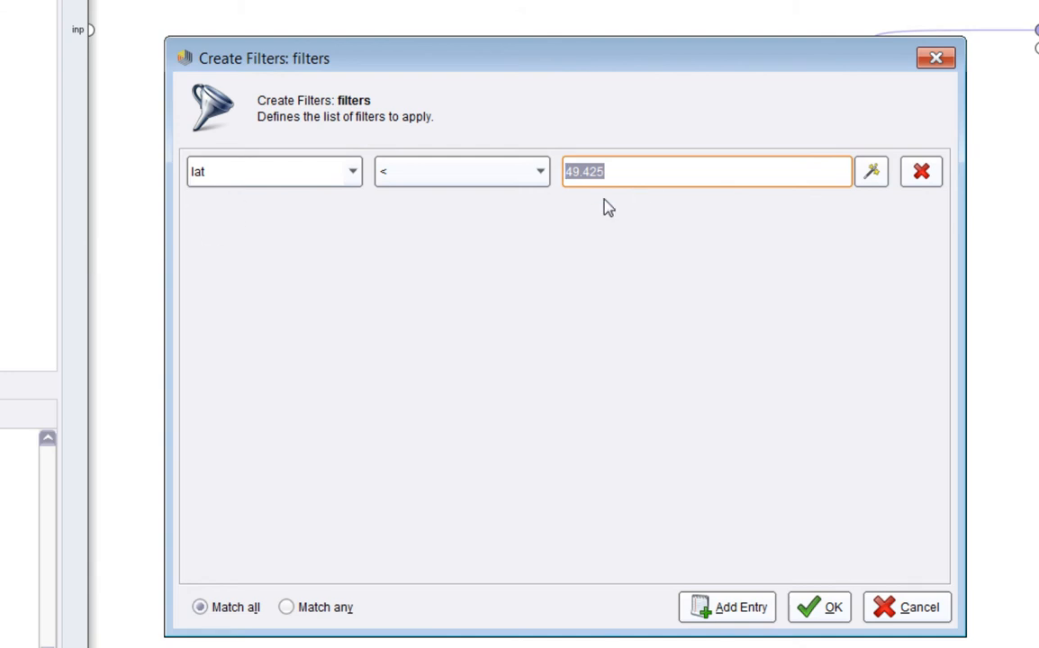
pyautogui.click(874, 617)
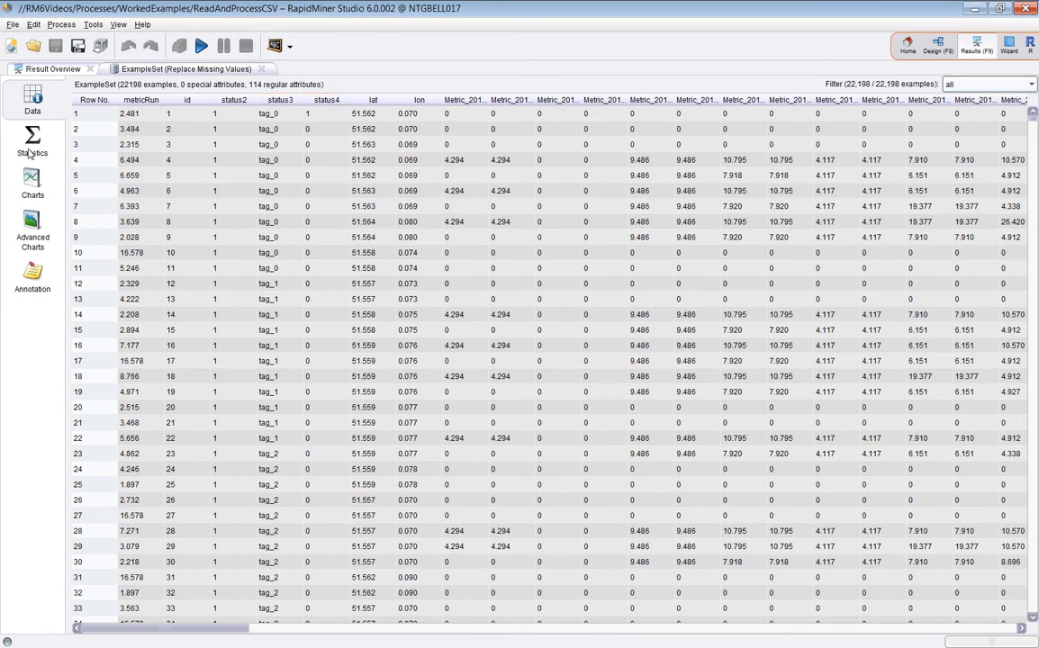
# In the advanced chart of the filtered data, assign Metric_20100927 to both the size and colour dimensions
pyautogui.click(31, 207)
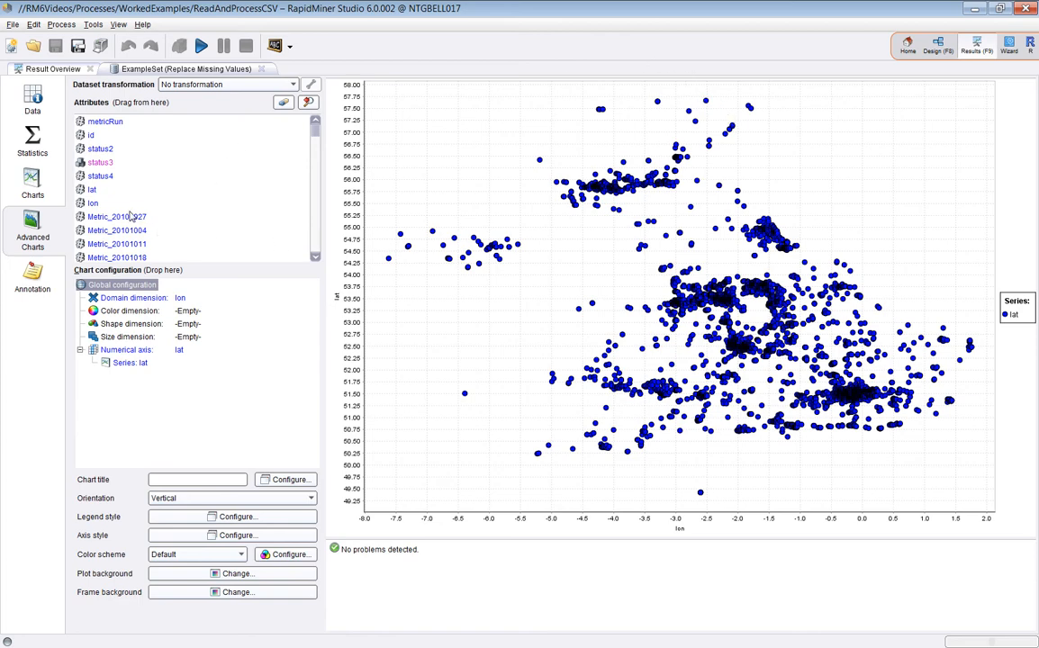
pyautogui.moveTo(128, 219); pyautogui.dragTo(131, 337)
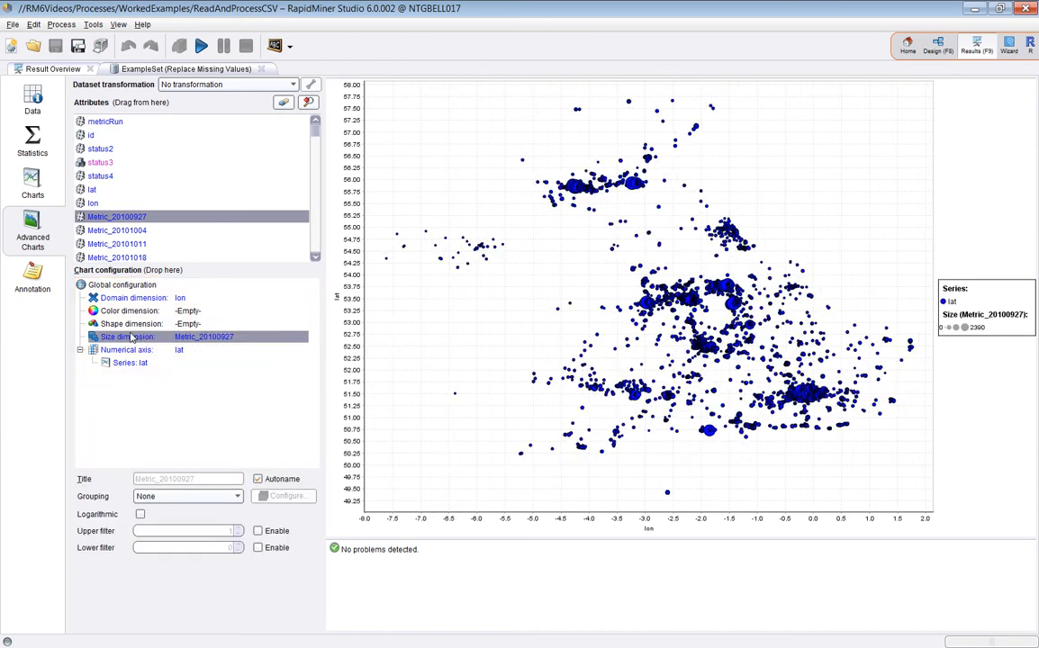
pyautogui.moveTo(108, 222); pyautogui.dragTo(124, 311)
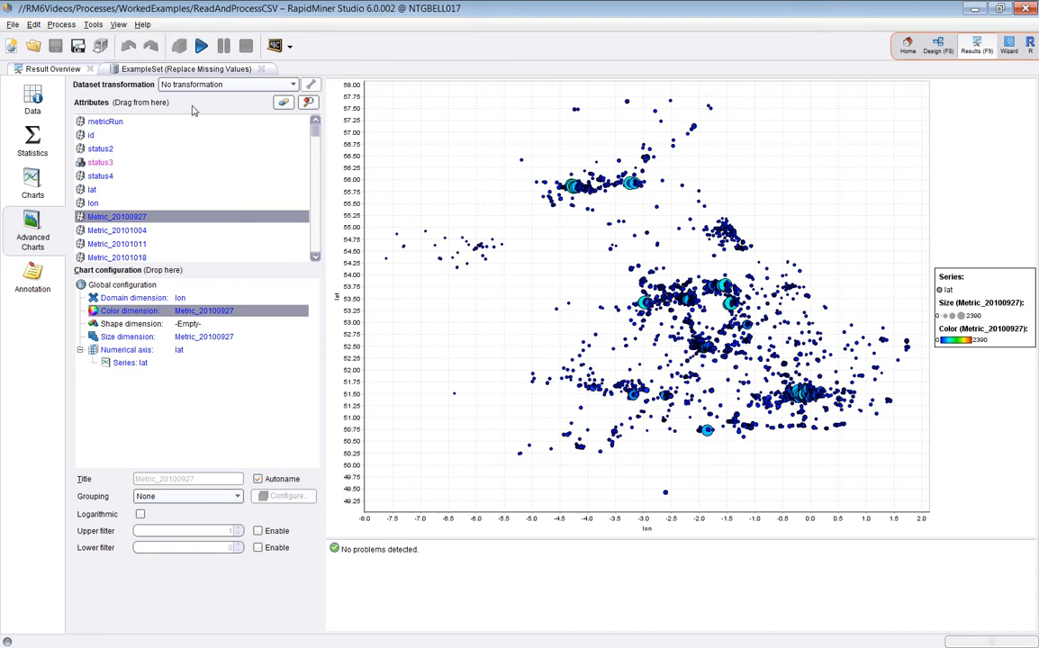
# Plot a histogram of Metric_20100927 with 100 bins and a logarithmic frequency scale
pyautogui.click(34, 171)
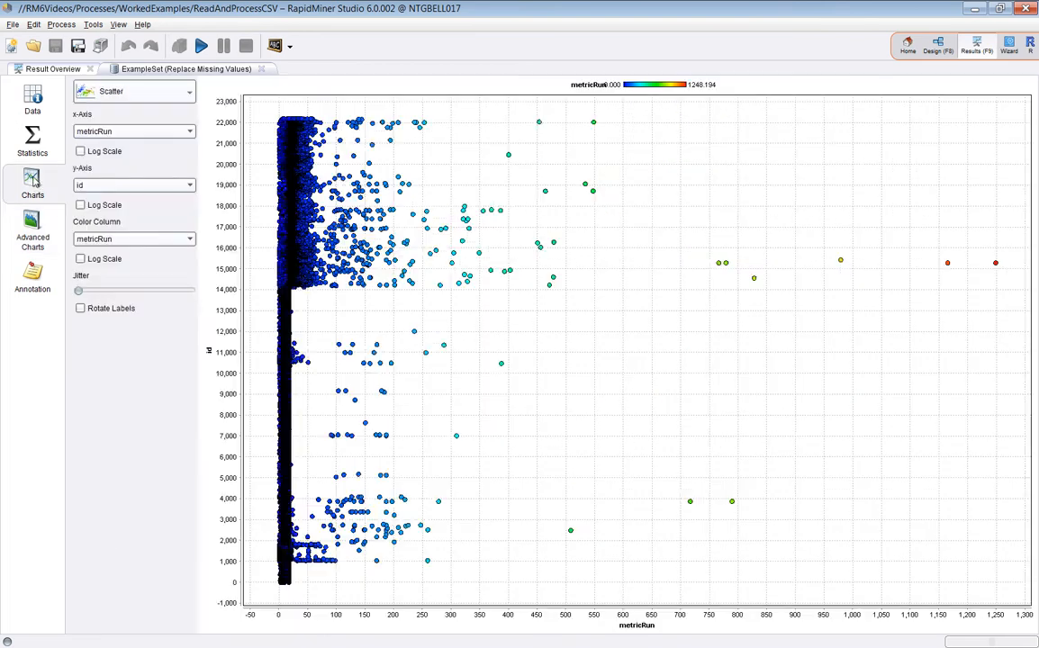
pyautogui.click(188, 93)
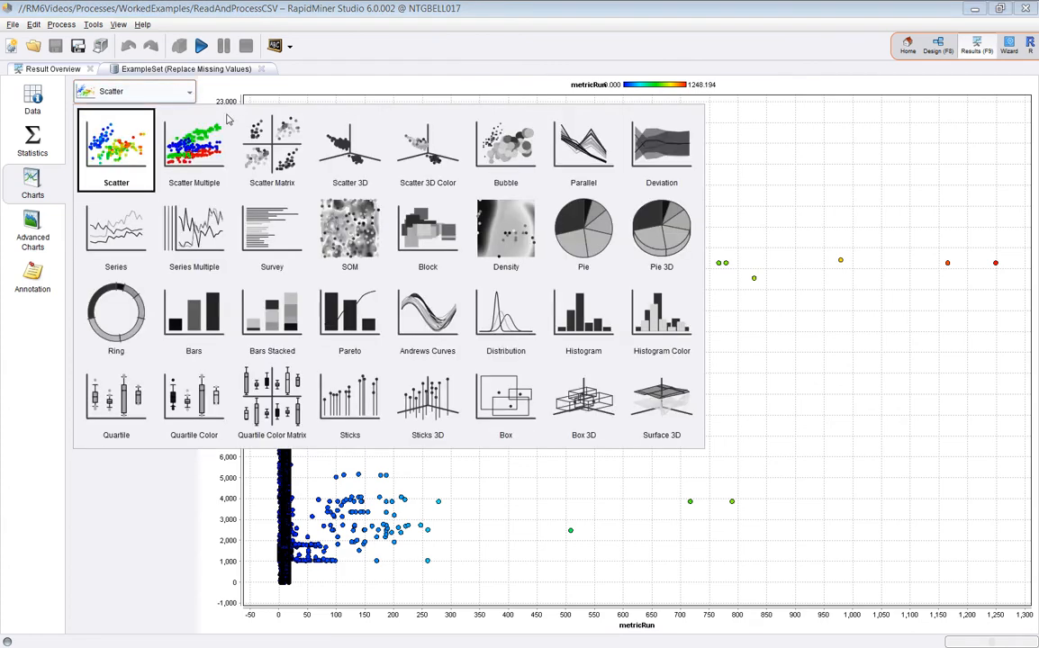
pyautogui.click(587, 315)
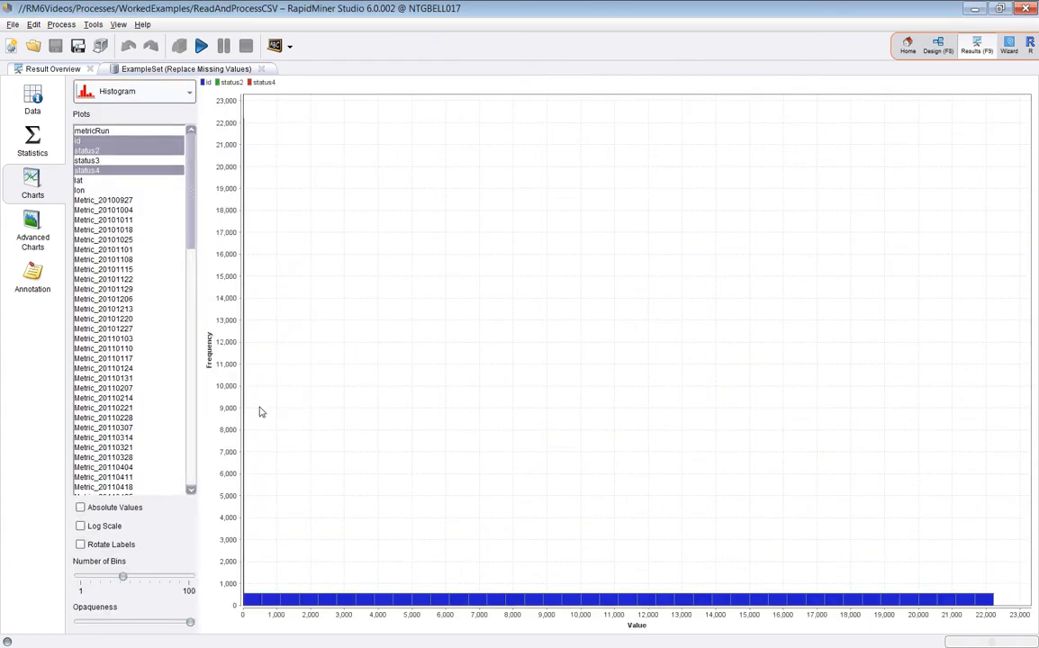
pyautogui.click(106, 199)
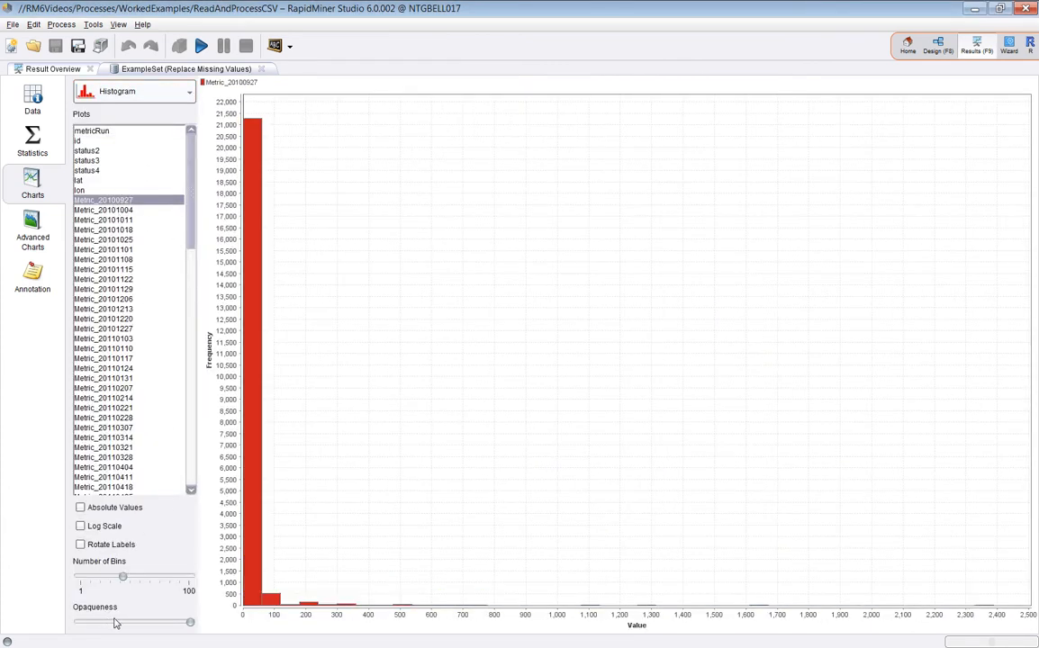
pyautogui.moveTo(127, 581); pyautogui.dragTo(221, 580)
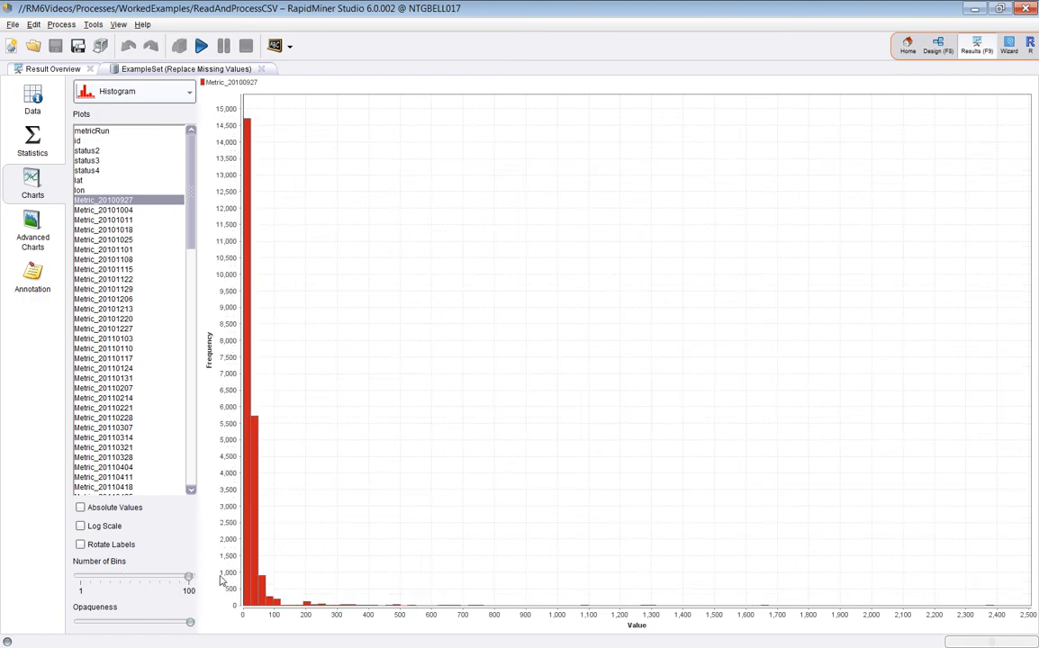
pyautogui.click(80, 526)
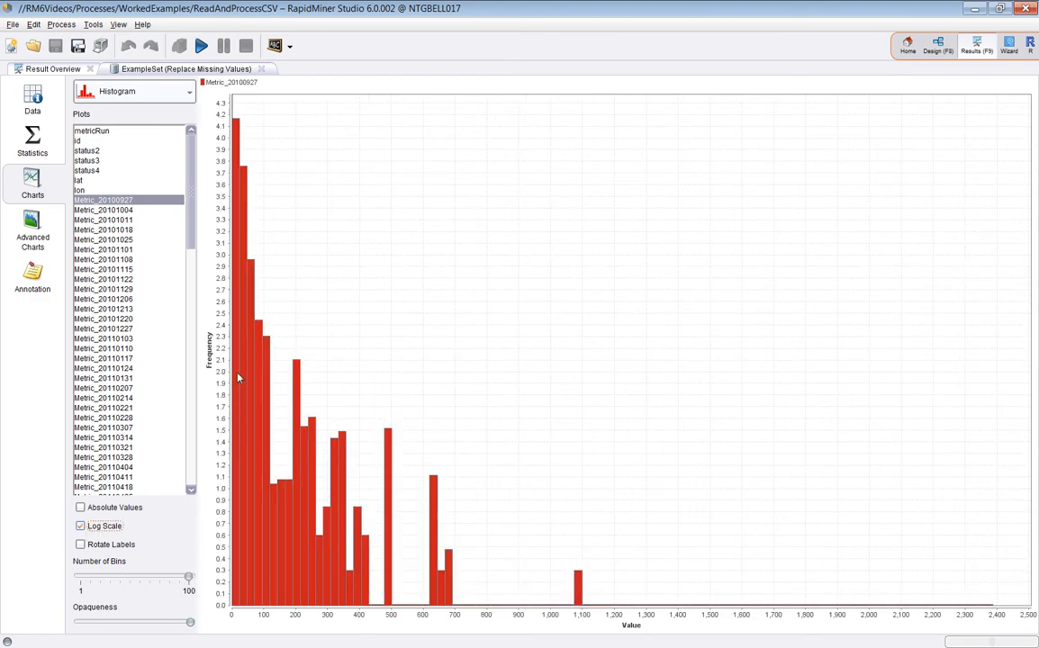
# Compare the log-scaled histograms of the other weekly metrics, from Metric_20101004 through Metric_20110328
pyautogui.click(131, 210)
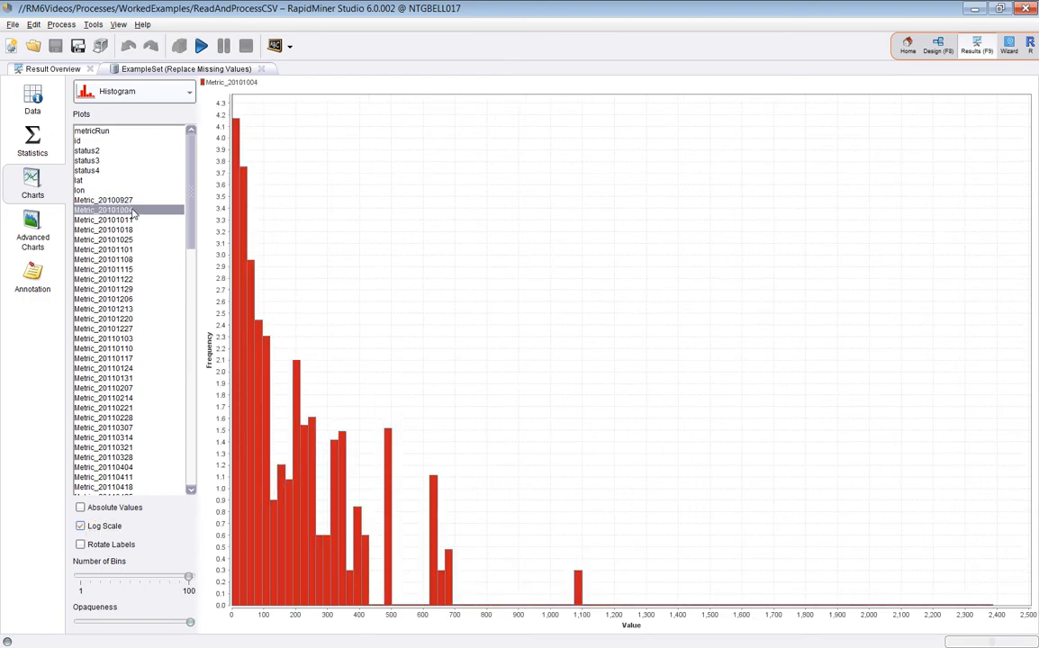
pyautogui.click(125, 221)
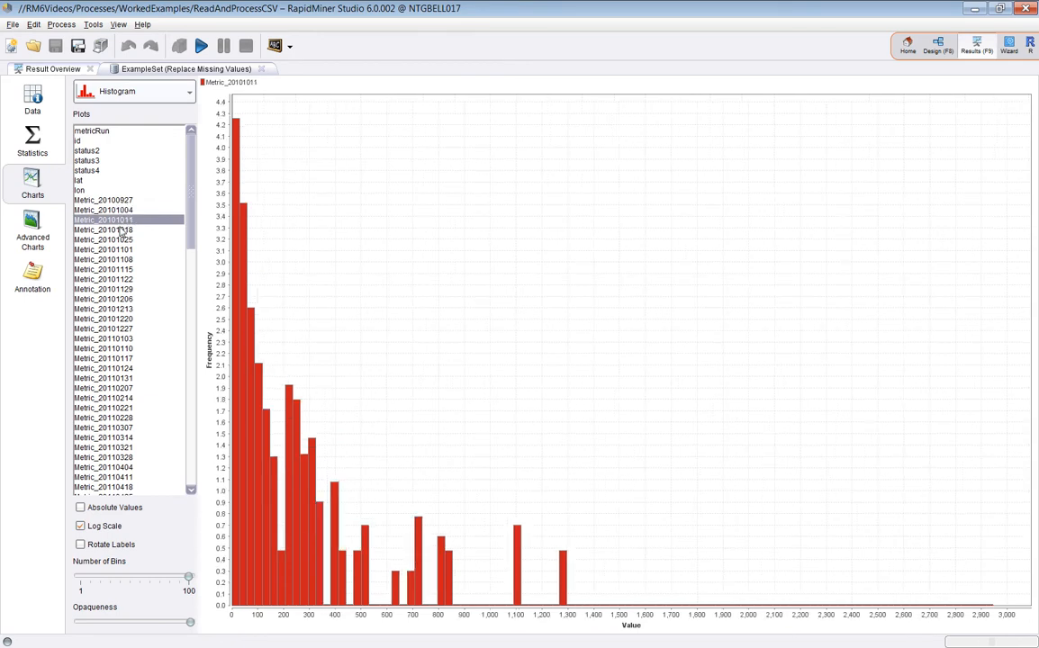
pyautogui.click(120, 231)
pyautogui.click(119, 241)
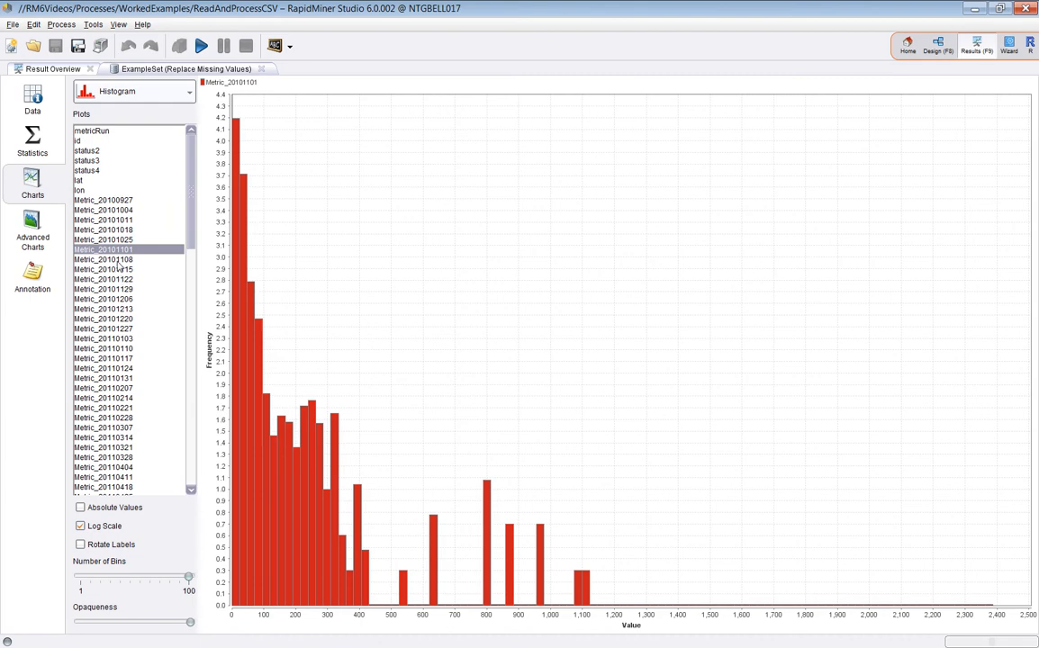
pyautogui.click(114, 259)
pyautogui.click(114, 271)
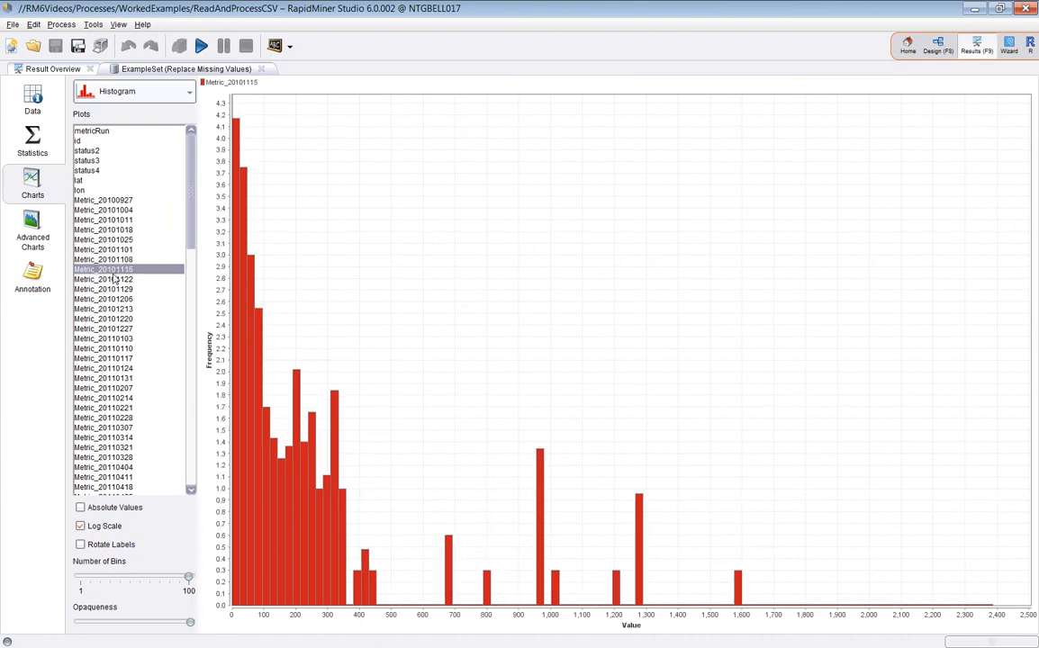
pyautogui.click(110, 280)
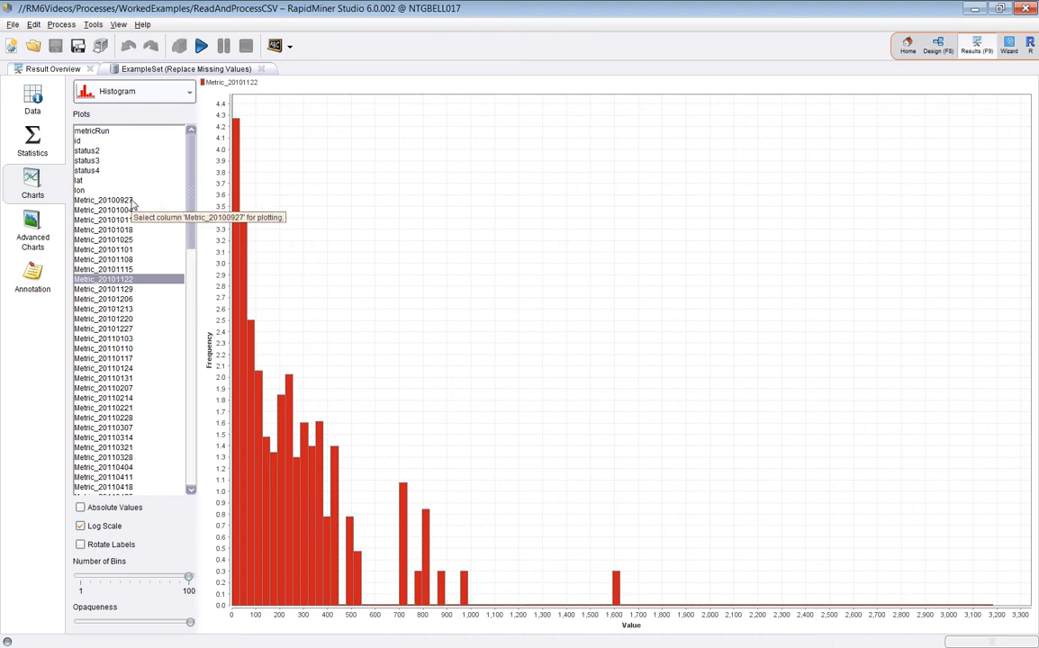
pyautogui.click(103, 397)
pyautogui.click(121, 457)
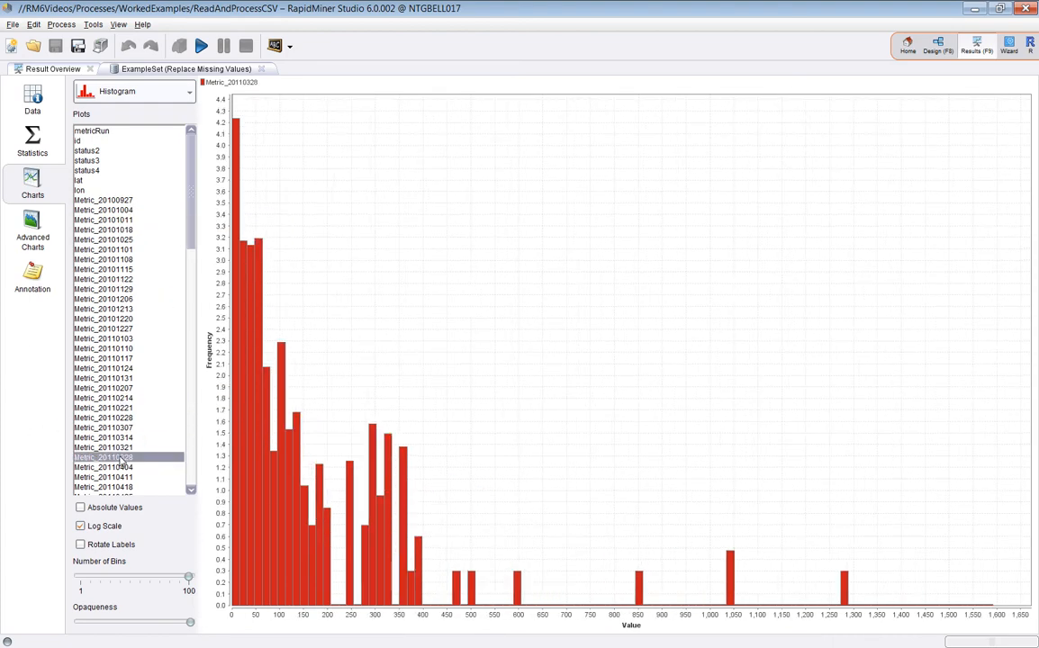
# Move Replace Missing Values next to Filter Examples and insert Remove Useless Attributes between it and the result output
pyautogui.click(938, 51)
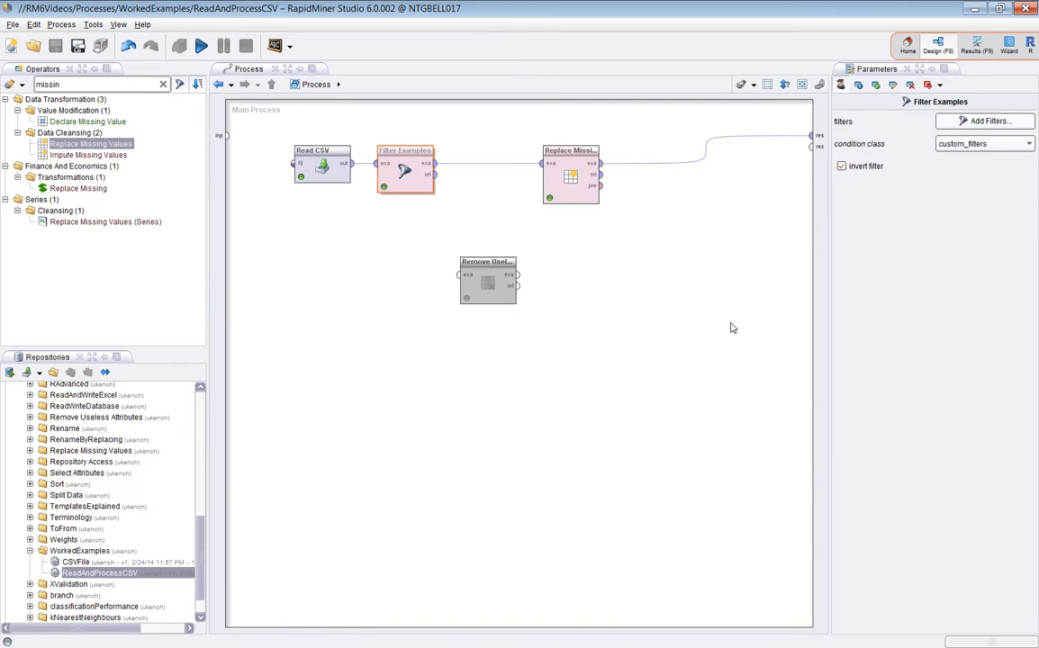
pyautogui.moveTo(562, 171); pyautogui.dragTo(480, 171)
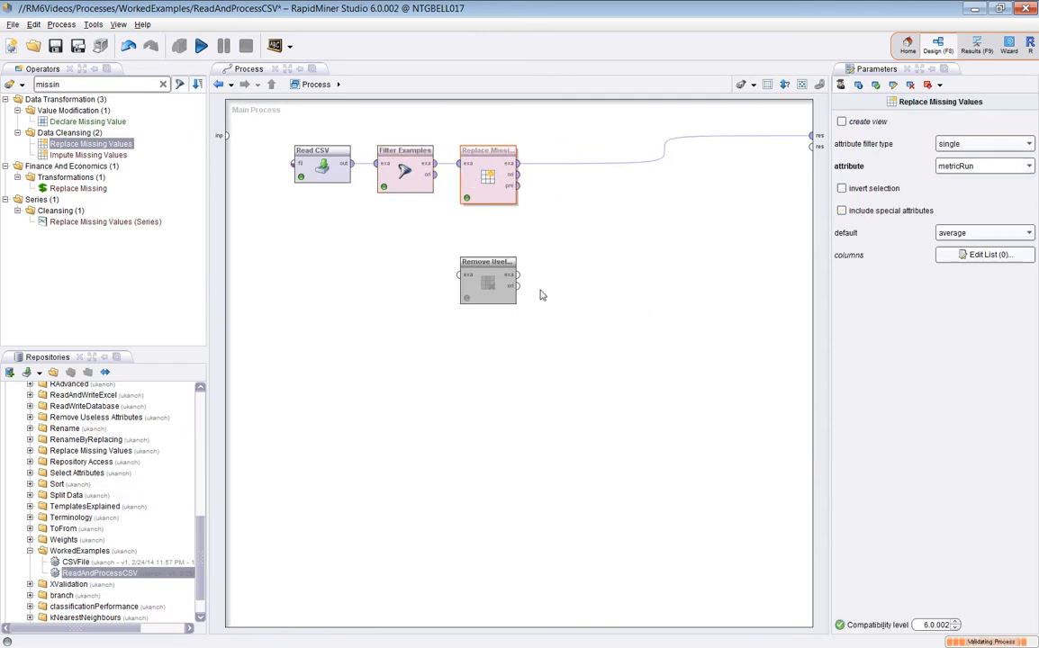
pyautogui.moveTo(490, 284); pyautogui.dragTo(563, 160)
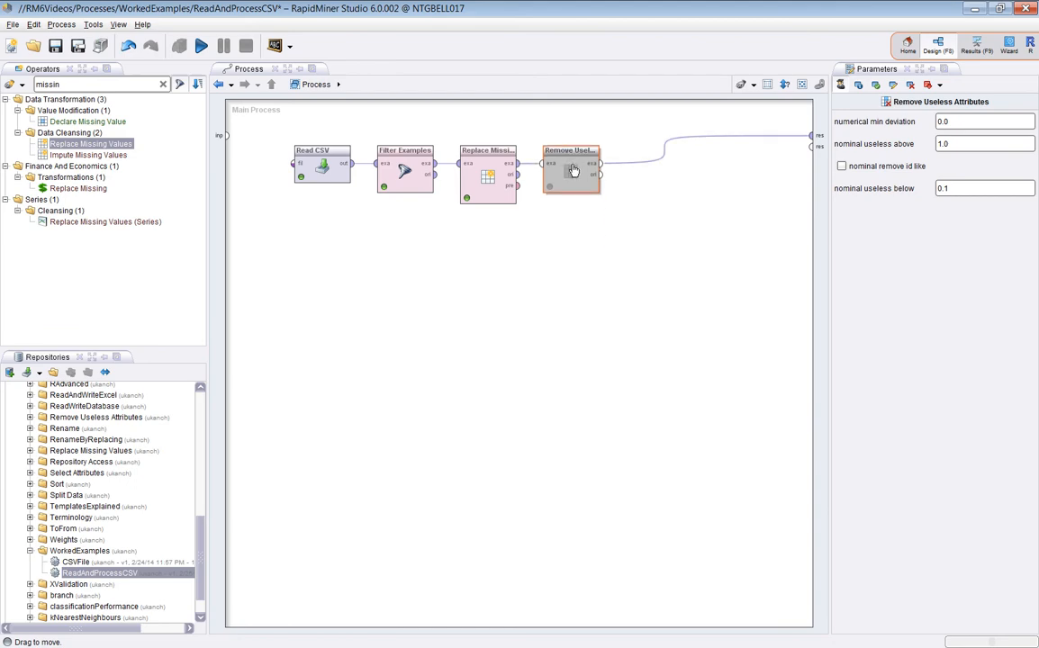
# Set nominal useless below to 0 for Remove Useless Attributes and run the process
pyautogui.moveTo(962, 194); pyautogui.dragTo(909, 194)
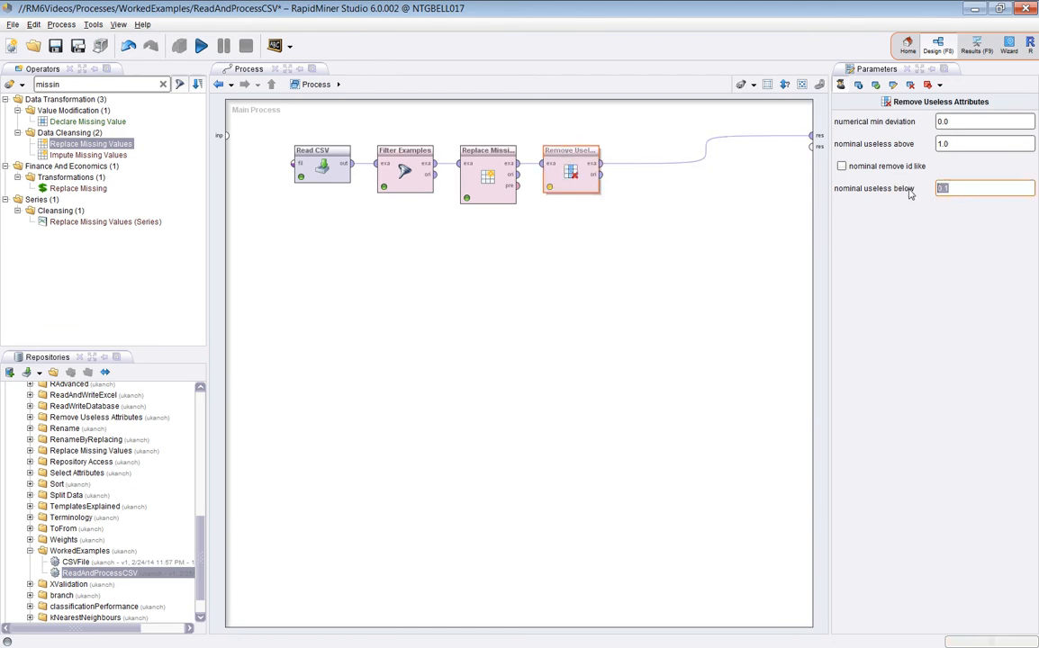
pyautogui.write('0')
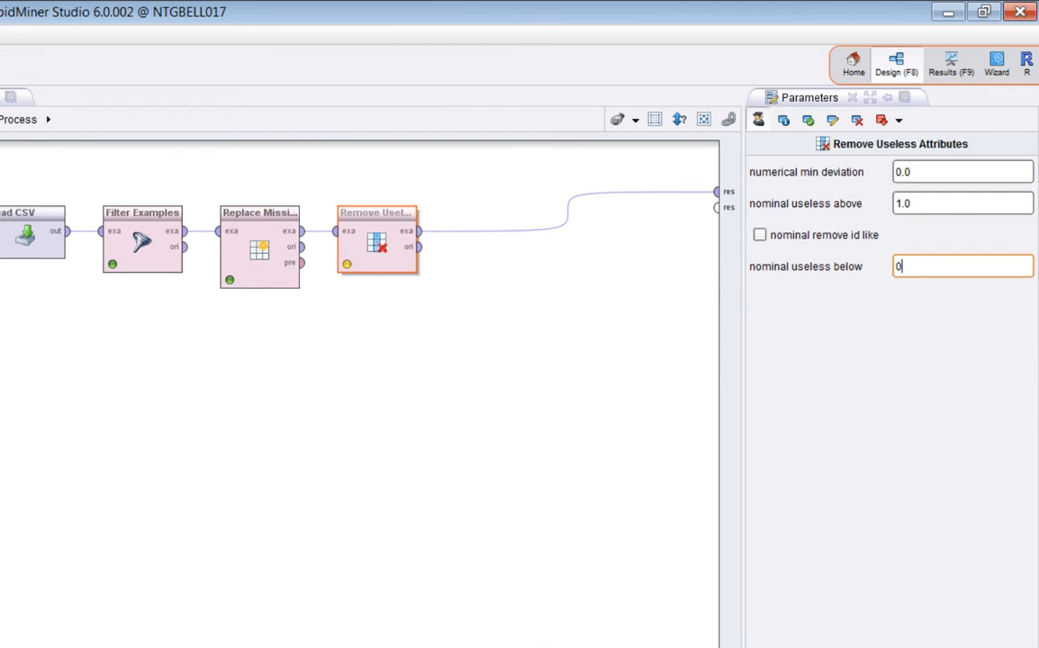
pyautogui.press('Return')
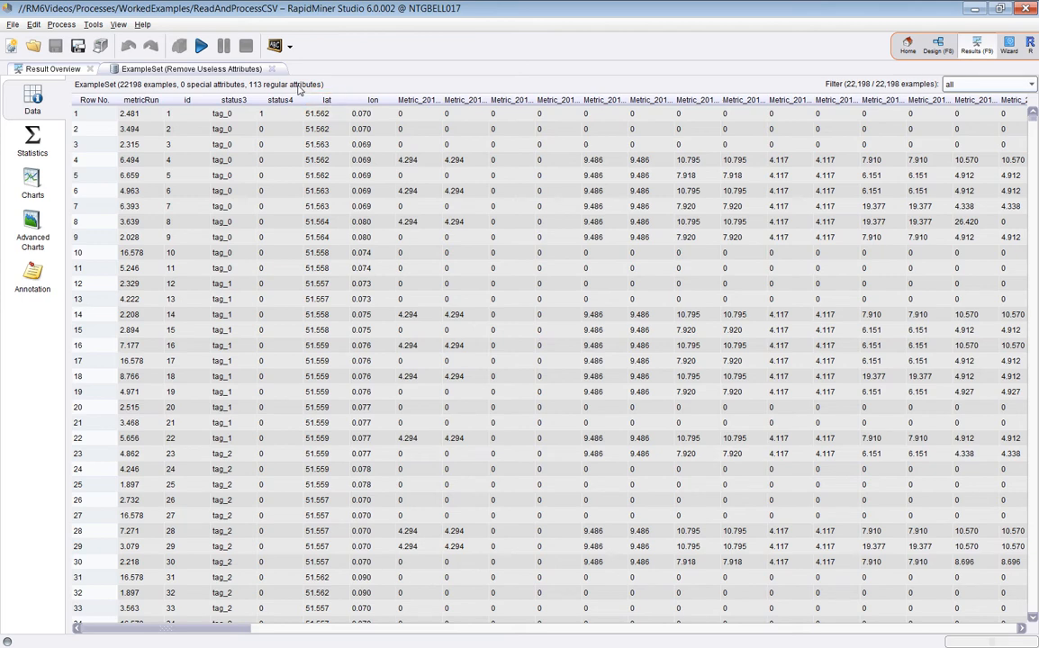
# Connect the original output of Remove Useless Attributes to the second result port and rerun the process
pyautogui.click(939, 42)
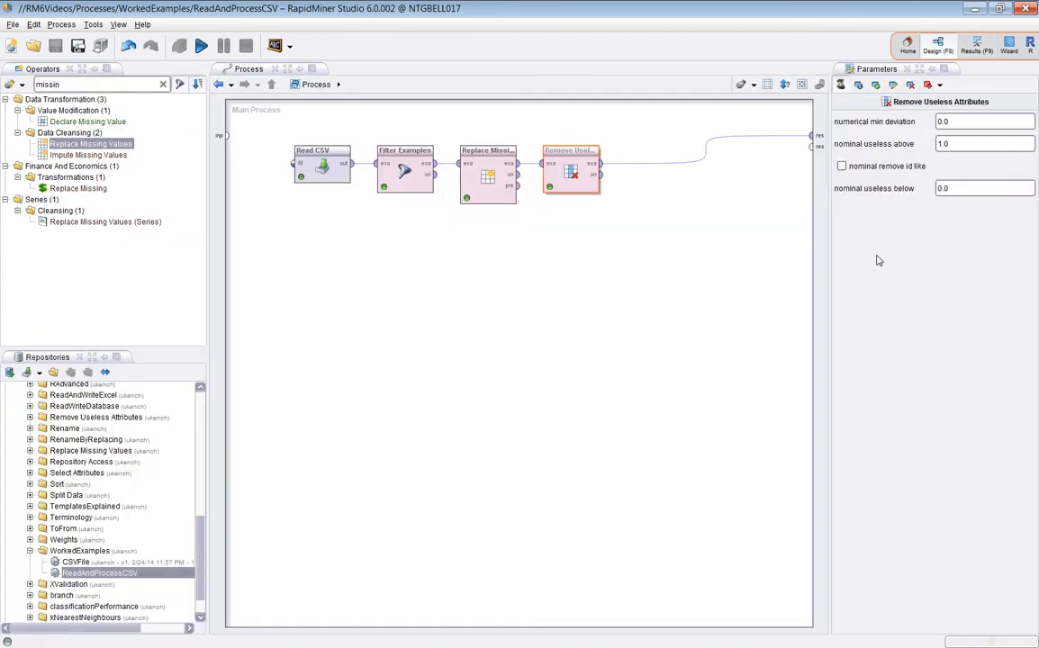
pyautogui.moveTo(599, 174); pyautogui.dragTo(816, 145)
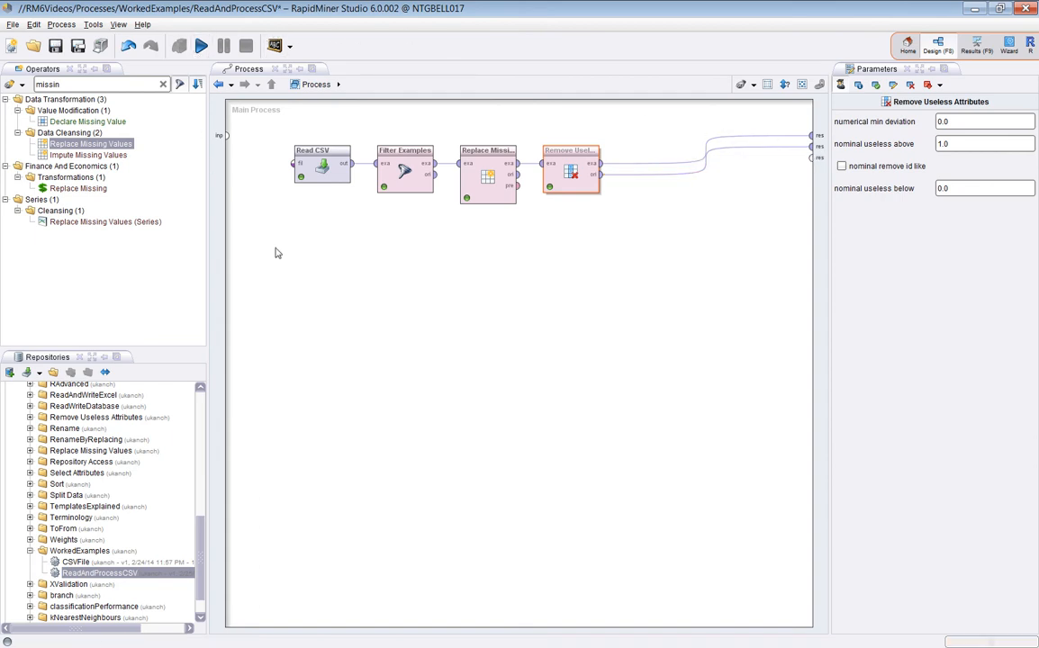
pyautogui.click(198, 46)
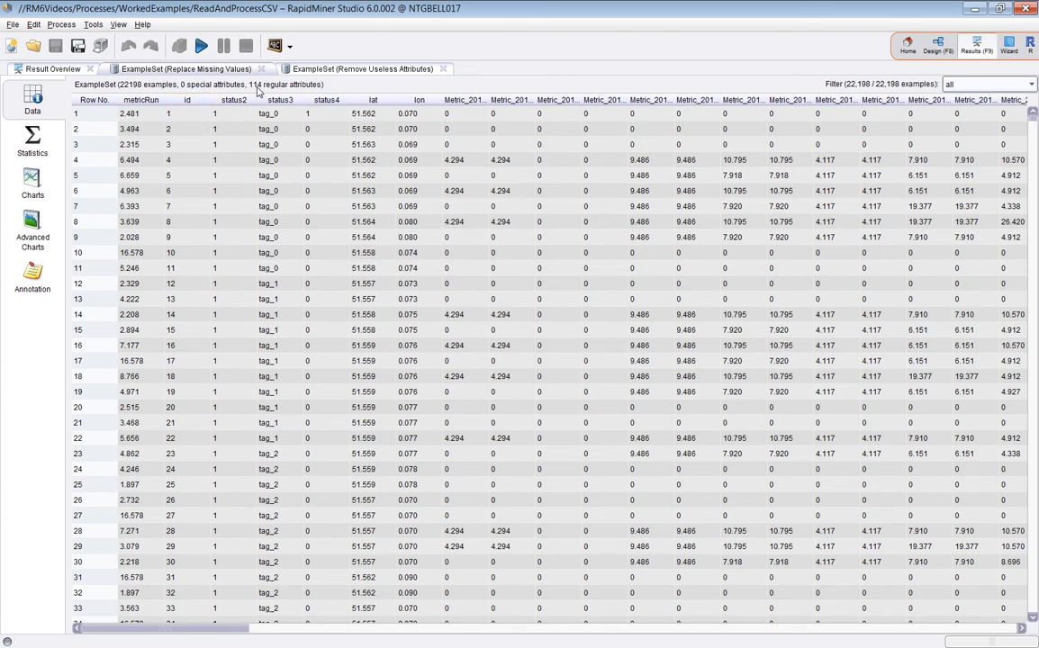
# Compare the columns of the original and reduced example sets, and check the attribute statistics of the original set
pyautogui.click(333, 70)
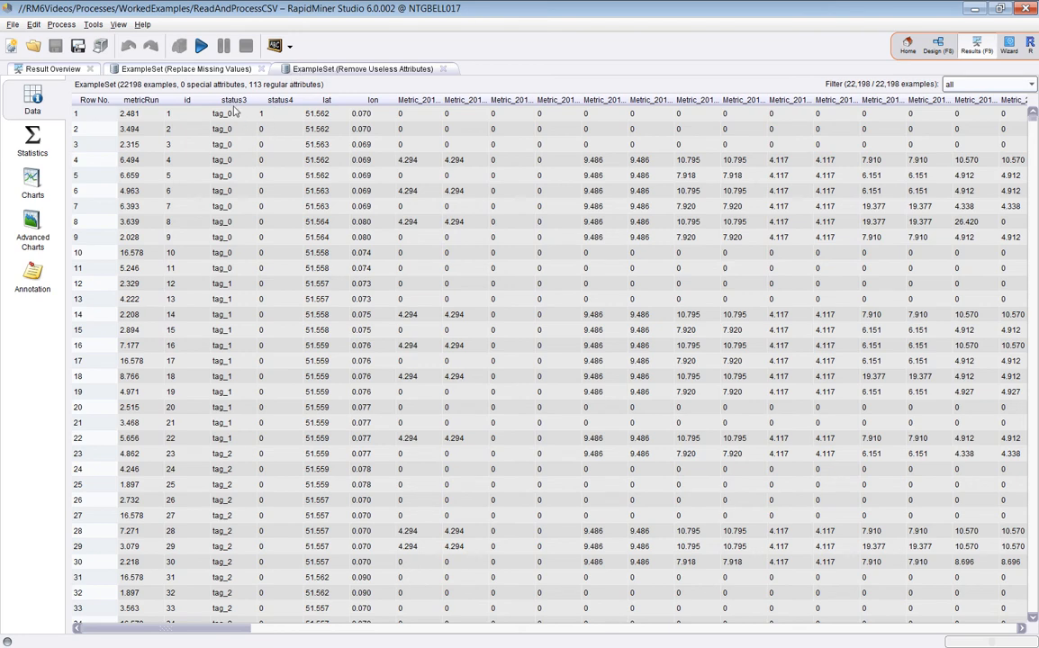
pyautogui.click(184, 69)
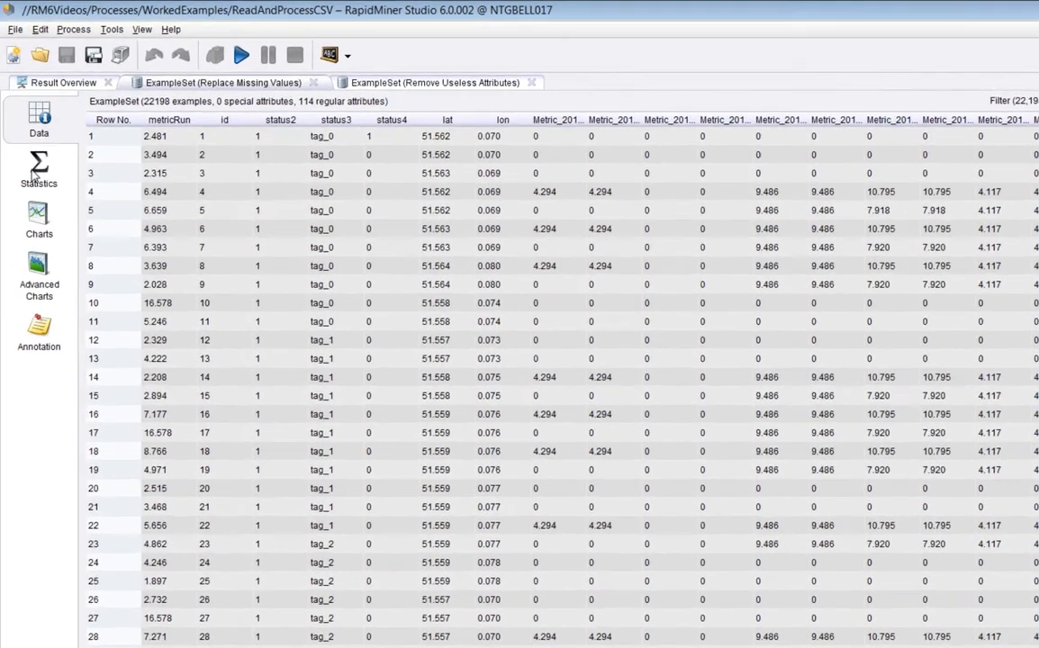
pyautogui.click(32, 142)
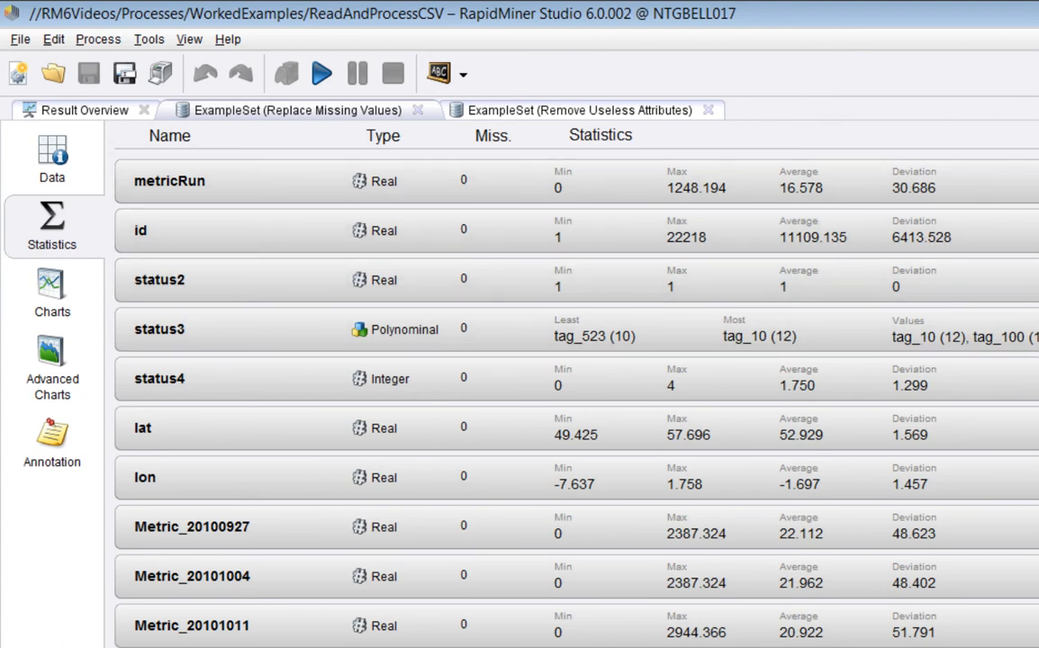
# Edit the nominal useless below threshold of Remove Useless Attributes and rerun the process
pyautogui.click(877, 72)
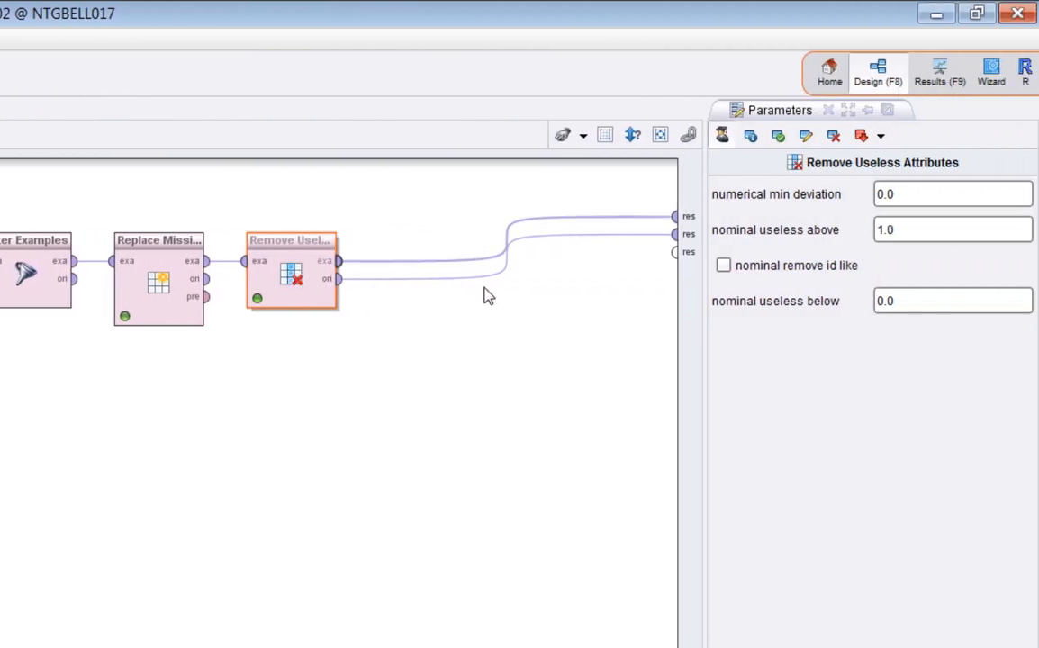
pyautogui.click(933, 315)
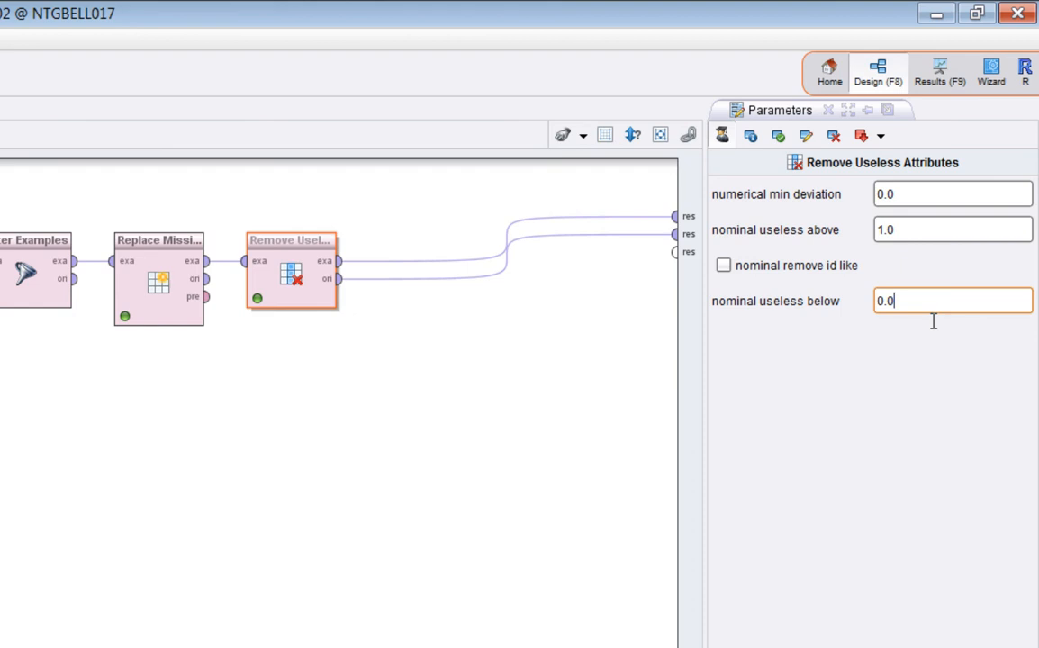
pyautogui.press('BackSpace')
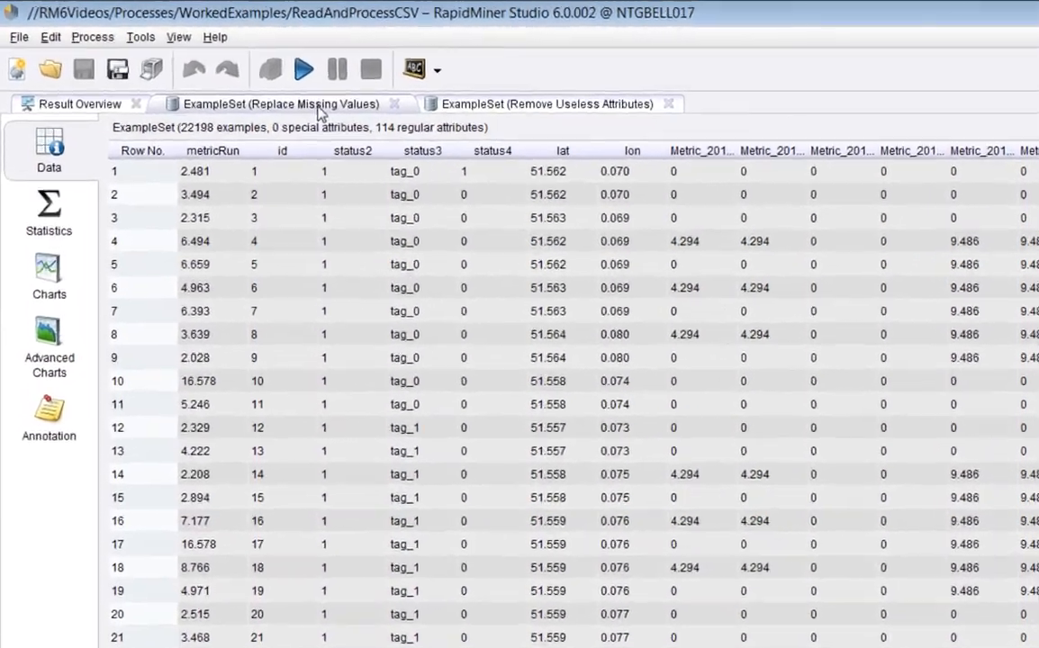
# Compare the original and reduced example sets, and examine the repeated tag_0 values of status3 in the original
pyautogui.click(523, 107)
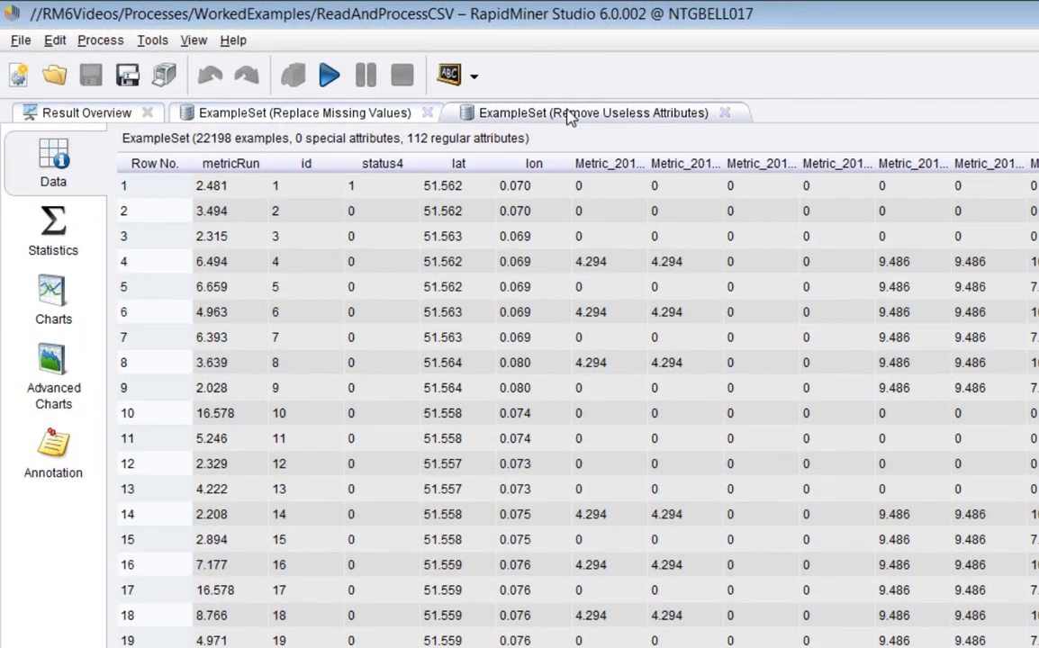
pyautogui.click(352, 120)
pyautogui.moveTo(423, 188); pyautogui.dragTo(450, 414)
pyautogui.moveTo(495, 453); pyautogui.dragTo(487, 445)
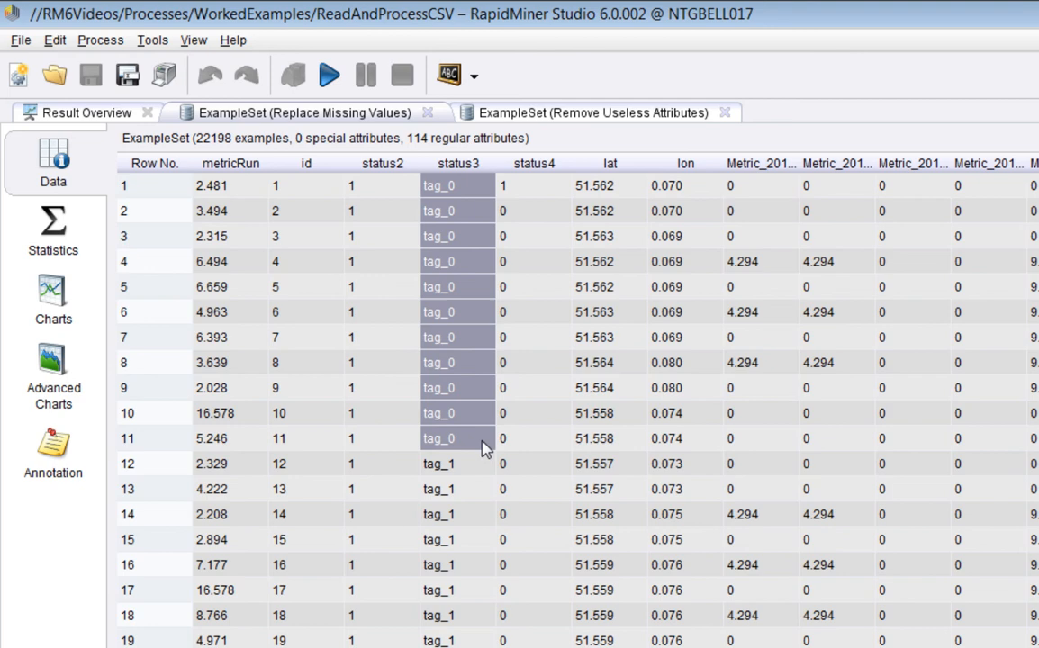
pyautogui.click(525, 122)
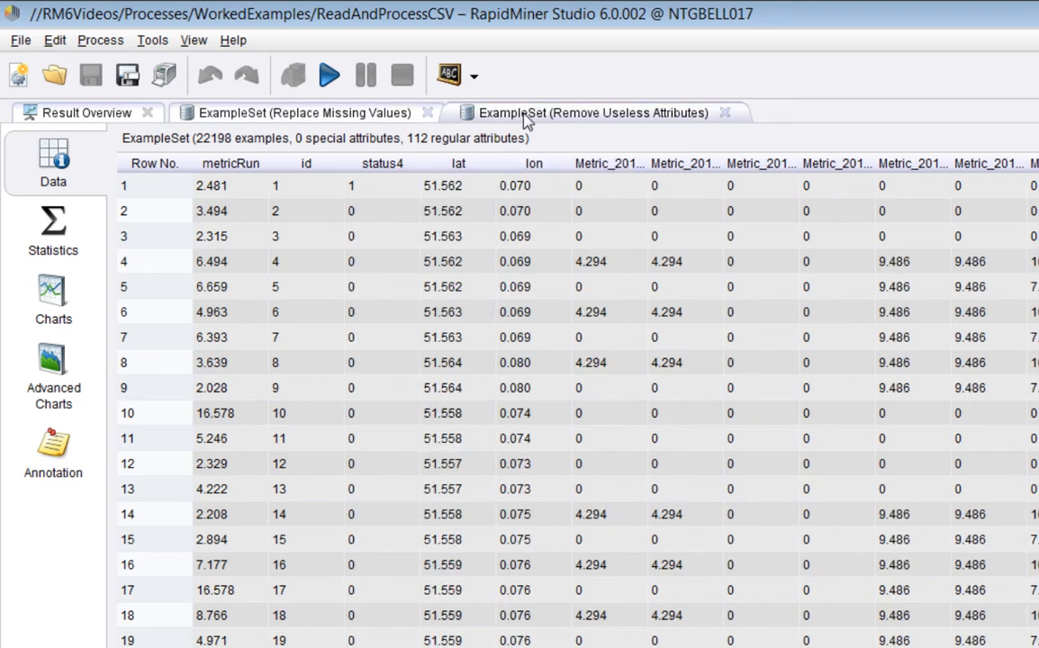
pyautogui.click(342, 122)
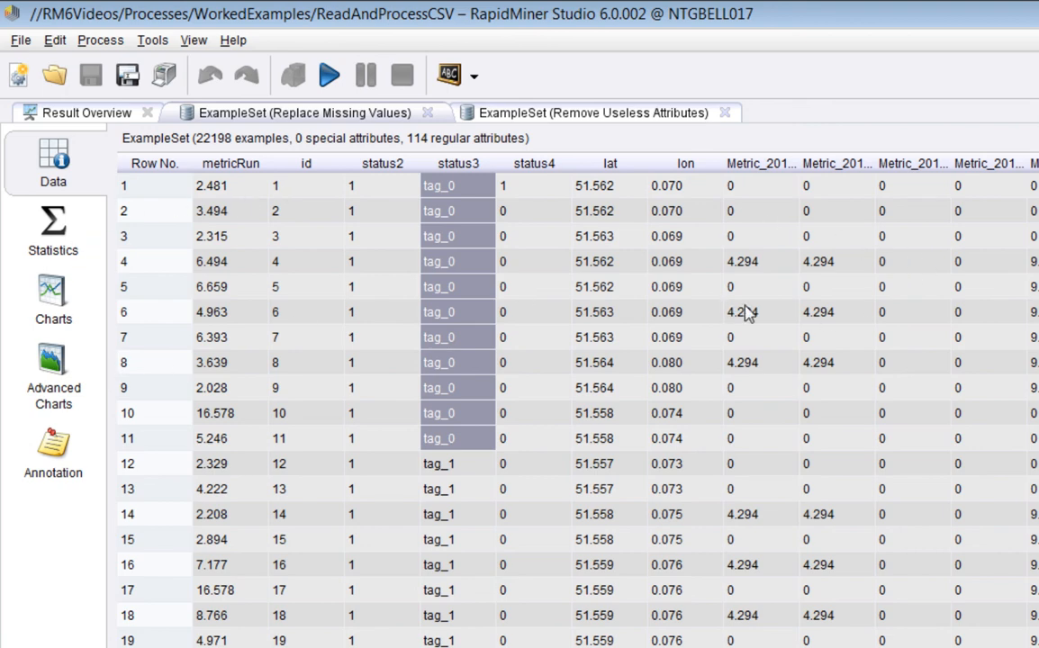
# Expand the status3 statistics of the original example set and review the counts and fractions of its nominal values
pyautogui.click(52, 236)
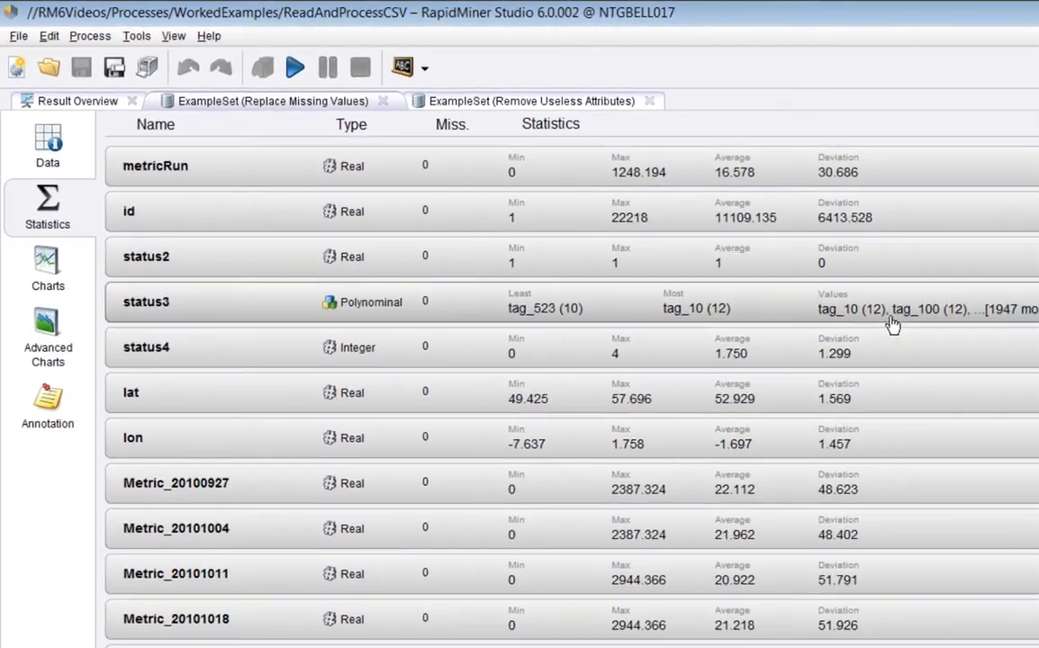
pyautogui.click(891, 324)
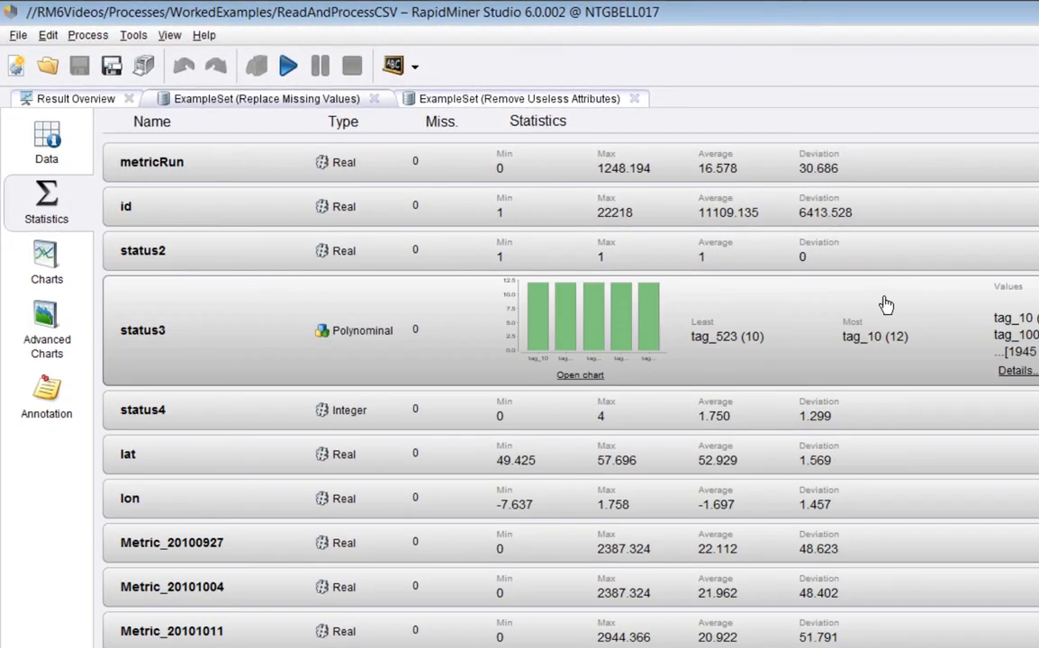
pyautogui.click(1012, 370)
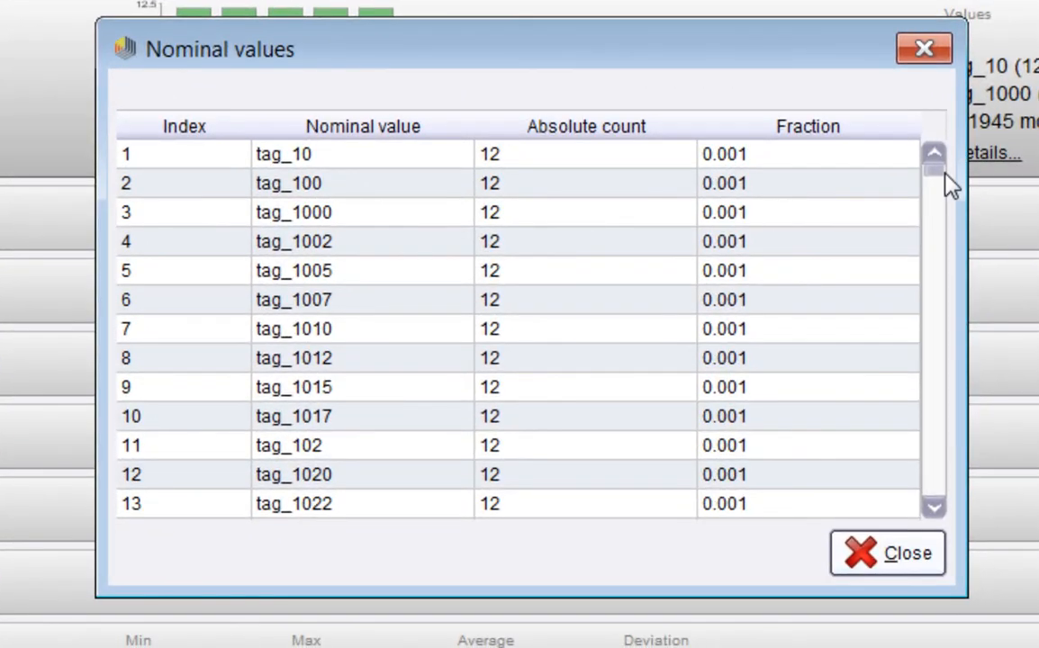
pyautogui.moveTo(939, 181)
pyautogui.mouseDown()
pyautogui.moveTo(932, 502)
pyautogui.moveTo(936, 160)
pyautogui.mouseUp()
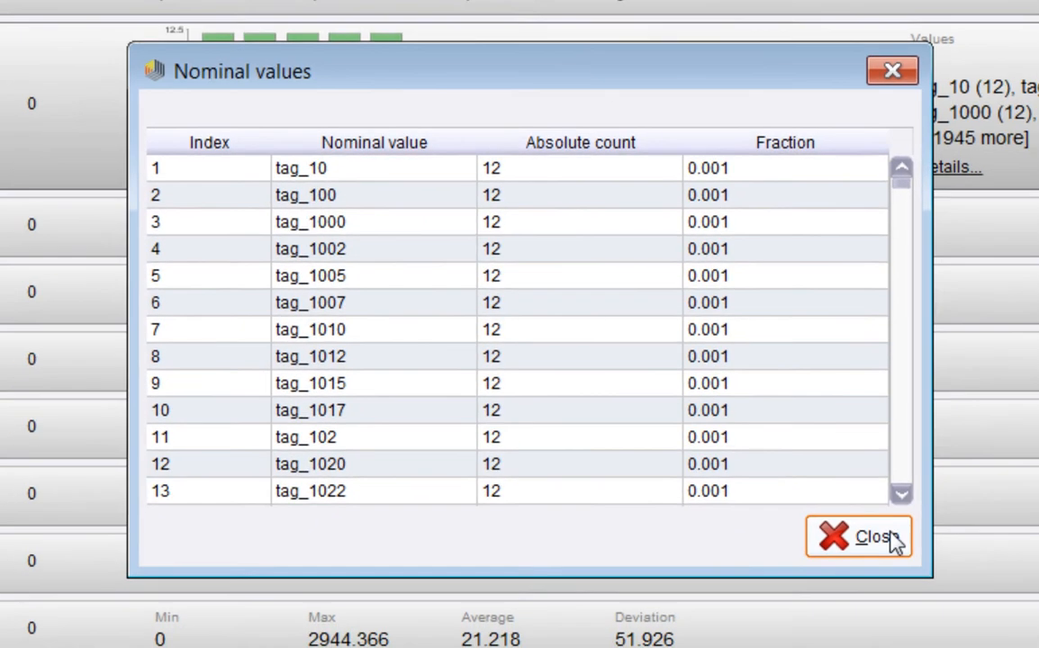
# Close the status3 nominal value details, return to the process design and run the whole process again
pyautogui.click(909, 554)
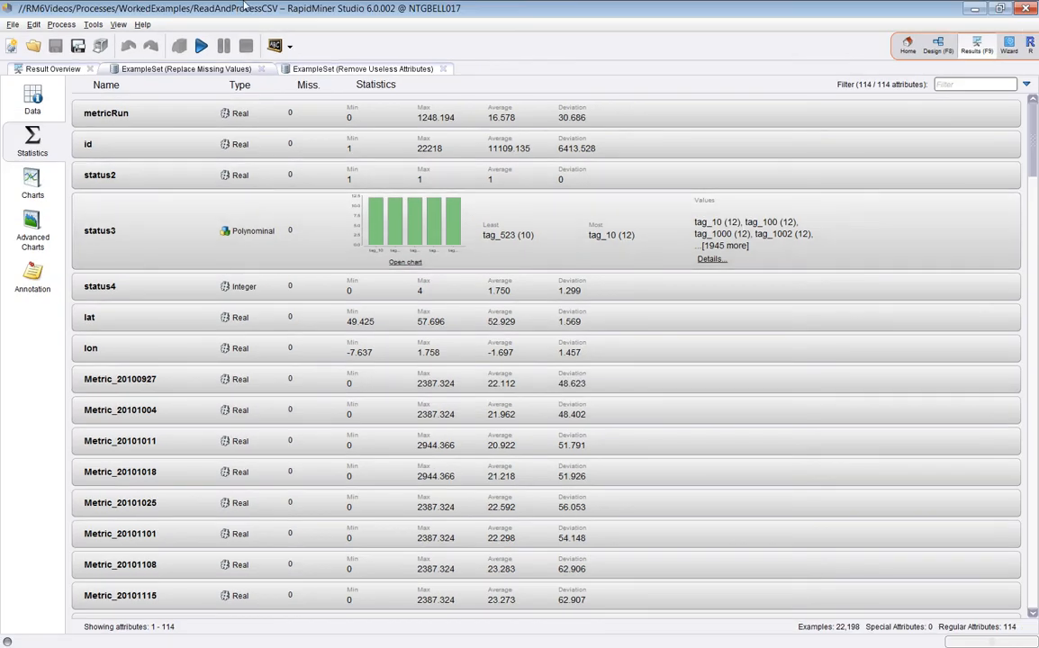
pyautogui.click(944, 49)
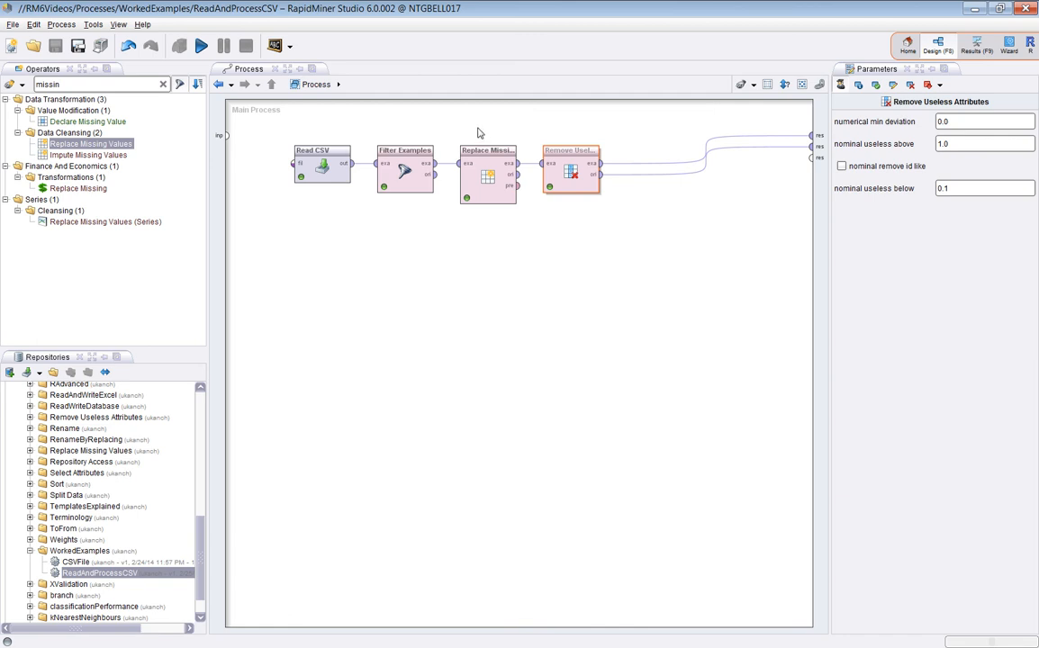
pyautogui.click(322, 290)
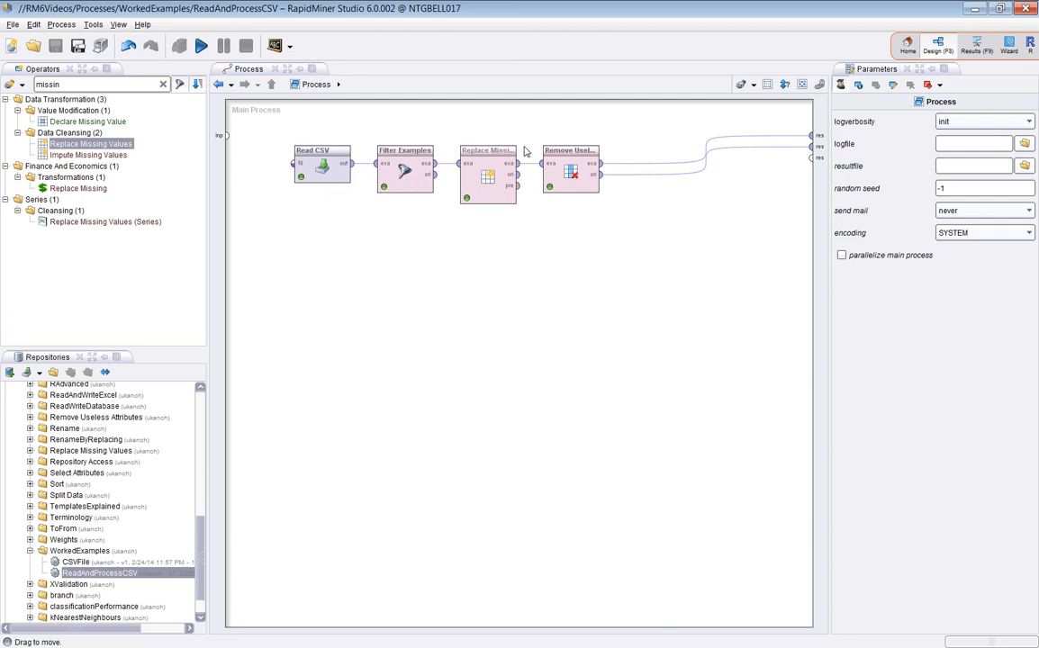
pyautogui.click(201, 46)
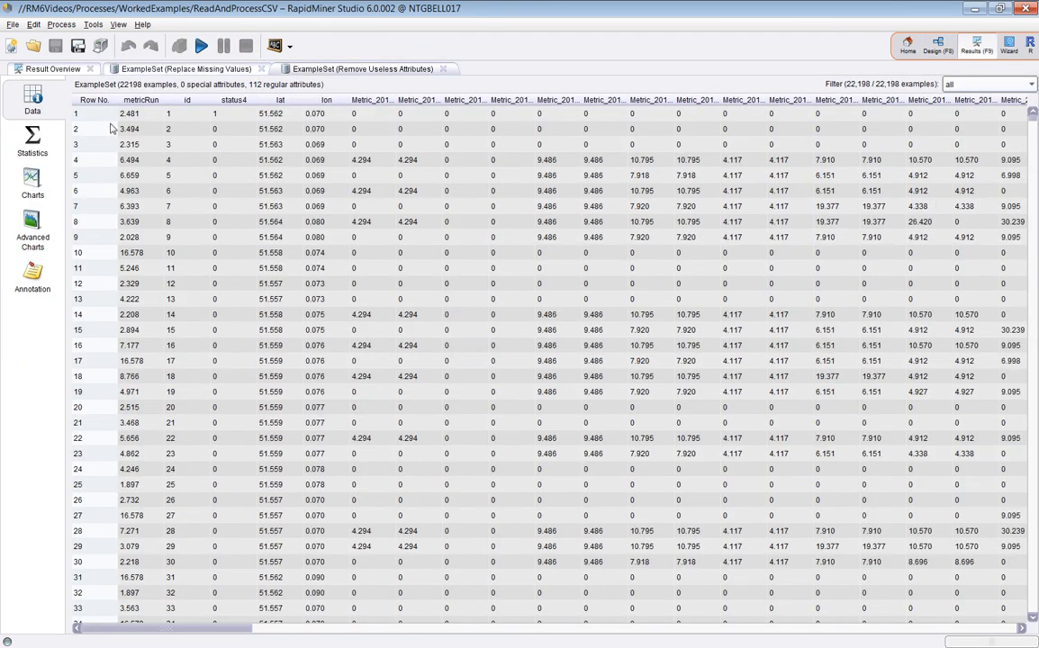
# Create an advanced chart of the reduced example set with lat on the numerical axis and lon as the domain dimension
pyautogui.click(30, 225)
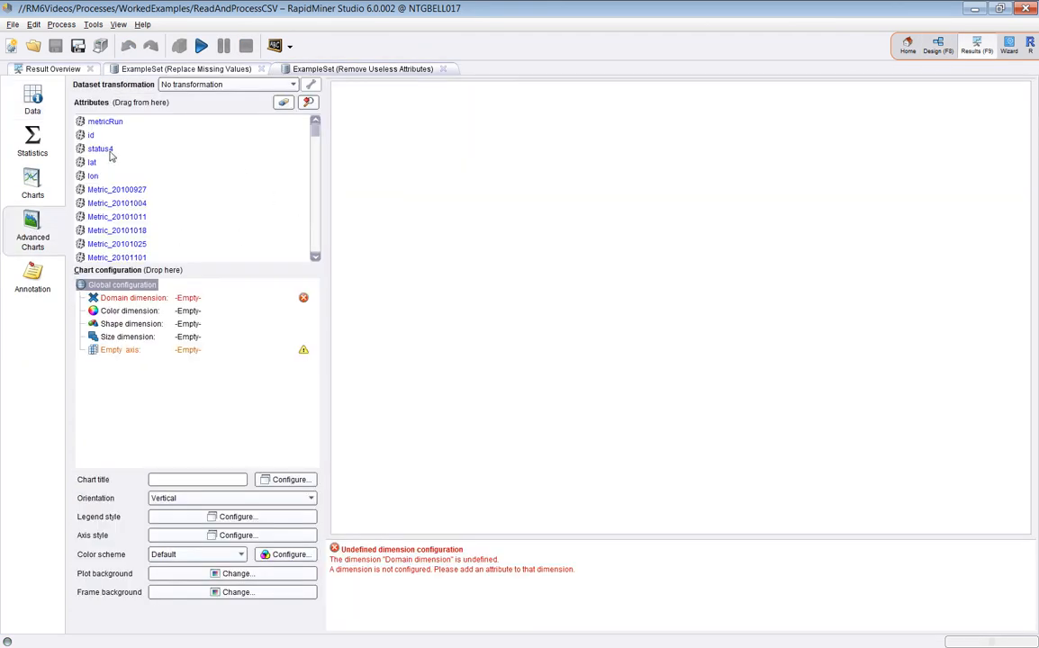
pyautogui.moveTo(93, 162); pyautogui.dragTo(115, 341)
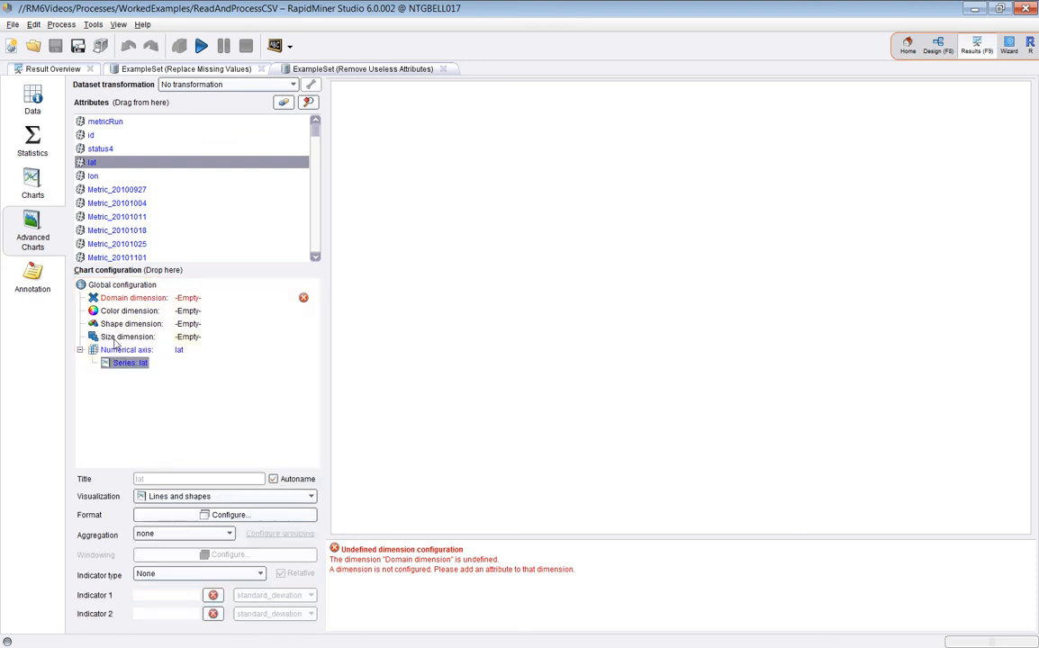
pyautogui.moveTo(93, 175); pyautogui.dragTo(95, 297)
# Assign Metric_20110704 to both the color dimension and the size dimension of the lat/lon chart
pyautogui.scroll(-10, 294, 121)
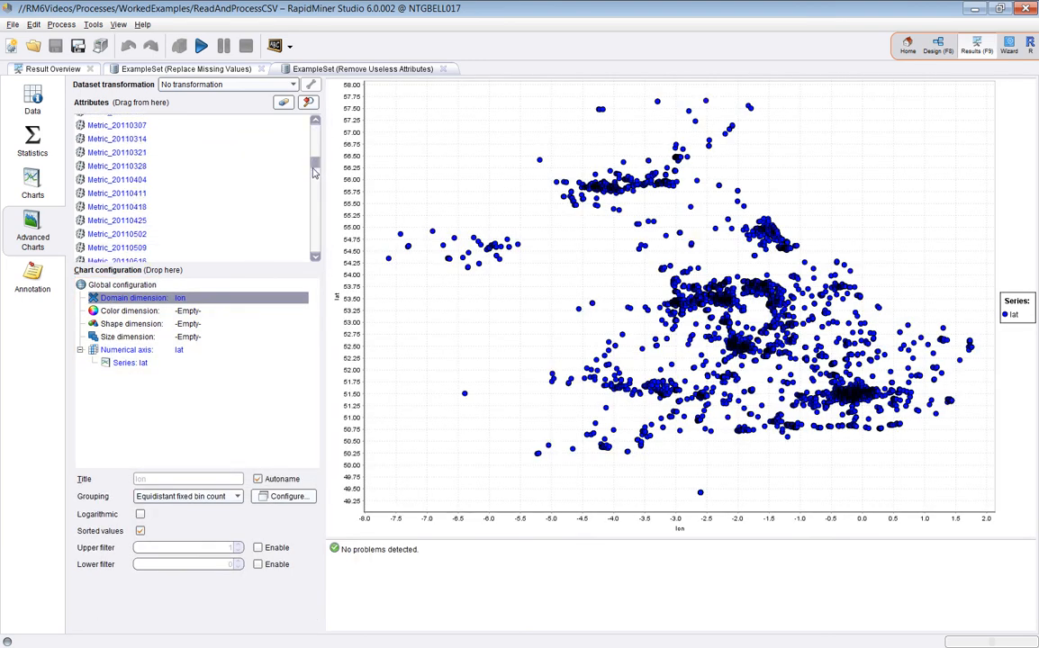
pyautogui.scroll(-10, 289, 130)
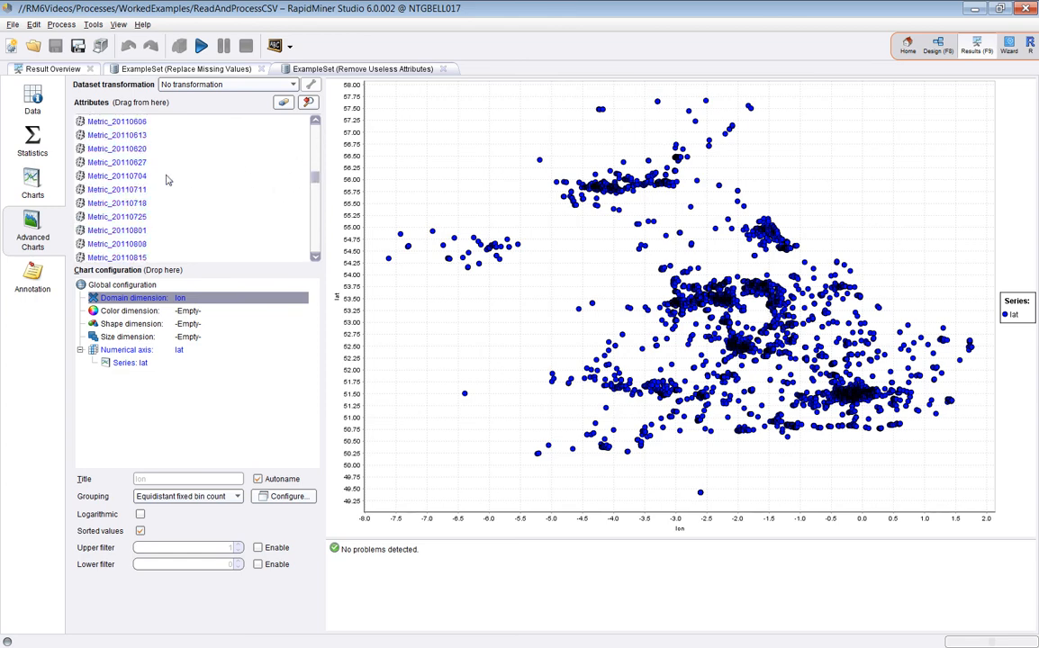
pyautogui.moveTo(151, 176); pyautogui.dragTo(135, 310)
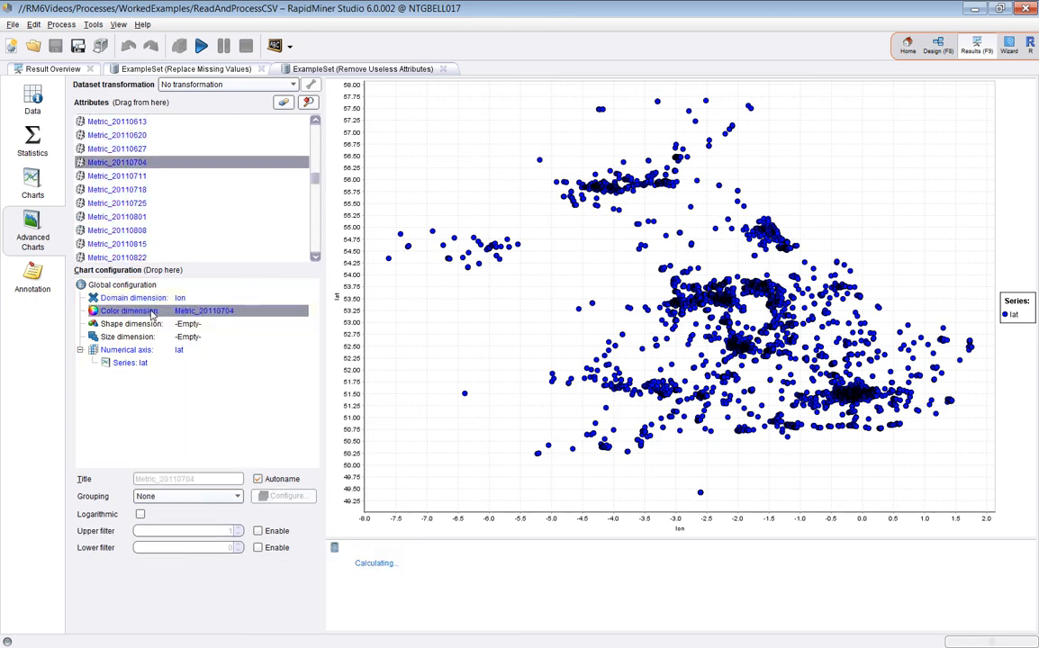
pyautogui.moveTo(125, 167); pyautogui.dragTo(115, 338)
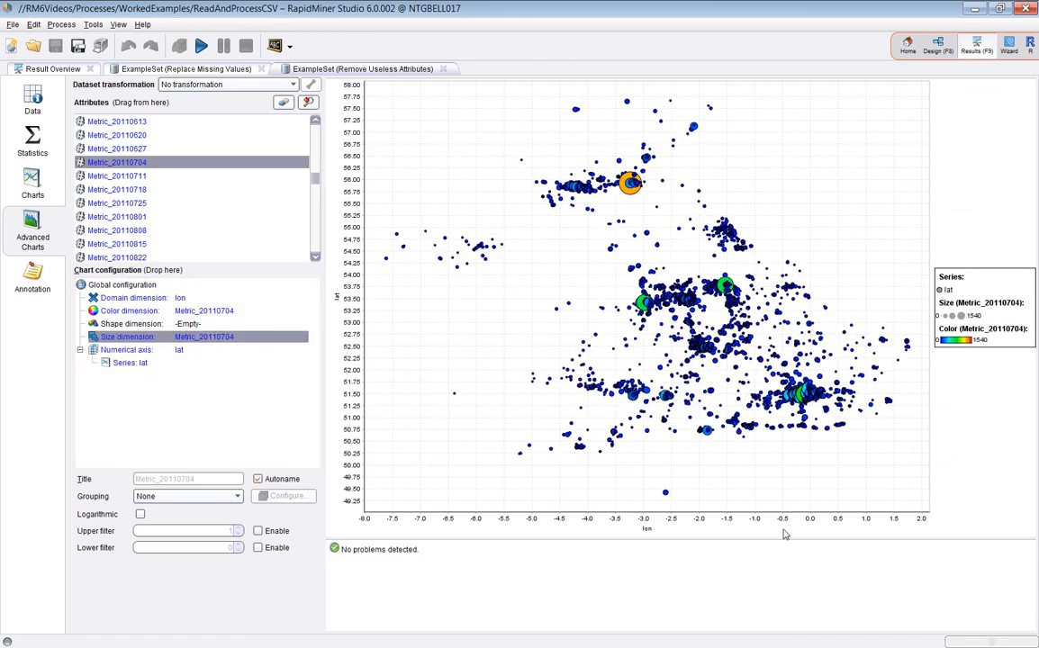